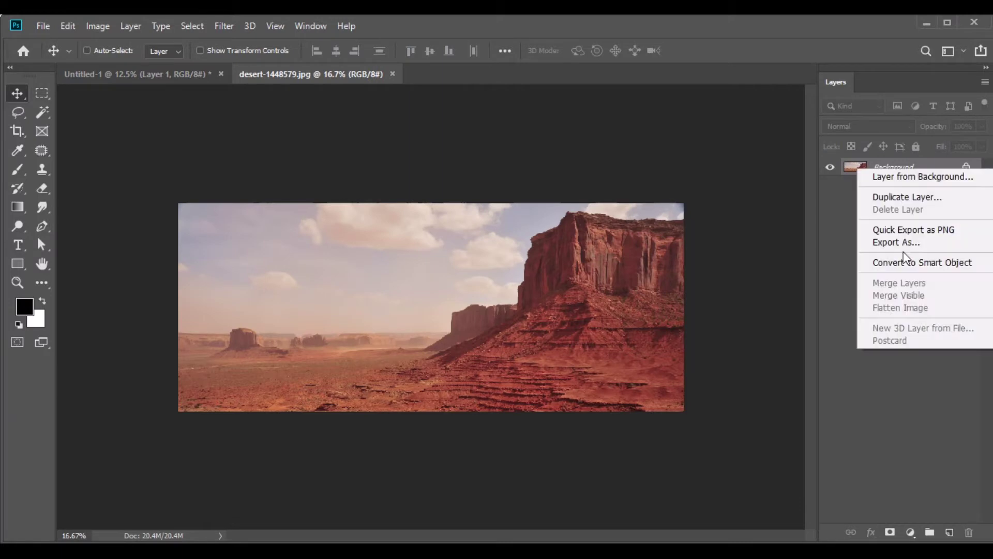
# Bring the desert photo into Untitled-1 as a smart object and scale it to about 115.20% across the lower part of the canvas.
pyautogui.press('Return')
pyautogui.moveTo(501, 282); pyautogui.dragTo(449, 400)
pyautogui.click(68, 26)
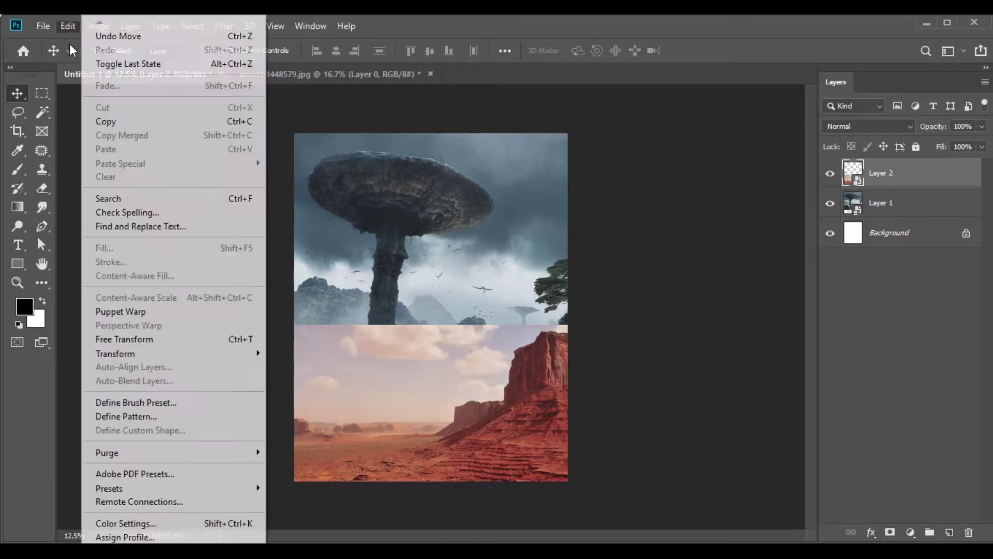
pyautogui.click(155, 338)
pyautogui.moveTo(628, 325); pyautogui.dragTo(658, 313)
pyautogui.moveTo(532, 415); pyautogui.dragTo(555, 399)
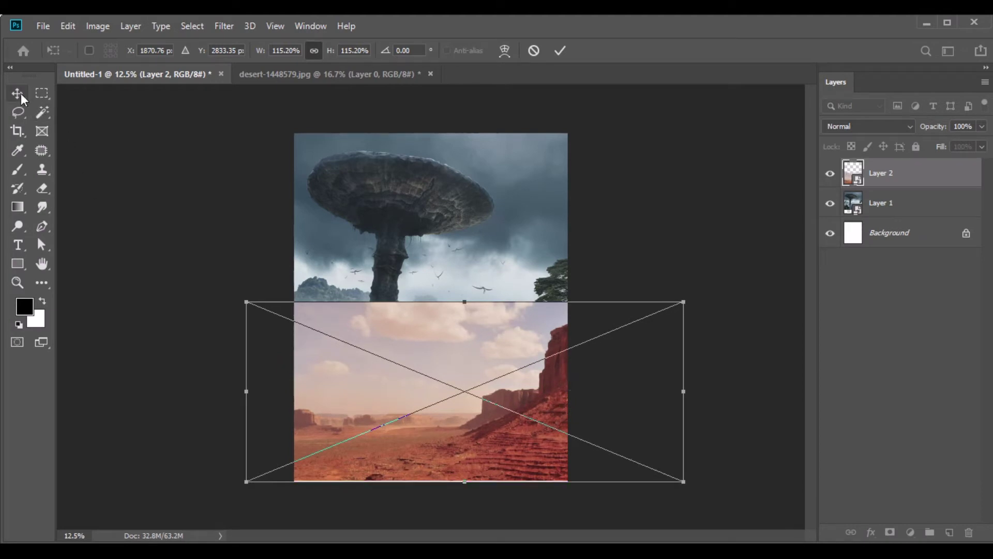
pyautogui.press('Return')
# Add a layer mask to the desert layer and paint out its sky with a black brush at 100% opacity.
pyautogui.hotkey('ctrl', '+')
pyautogui.hotkey('ctrl', '+')
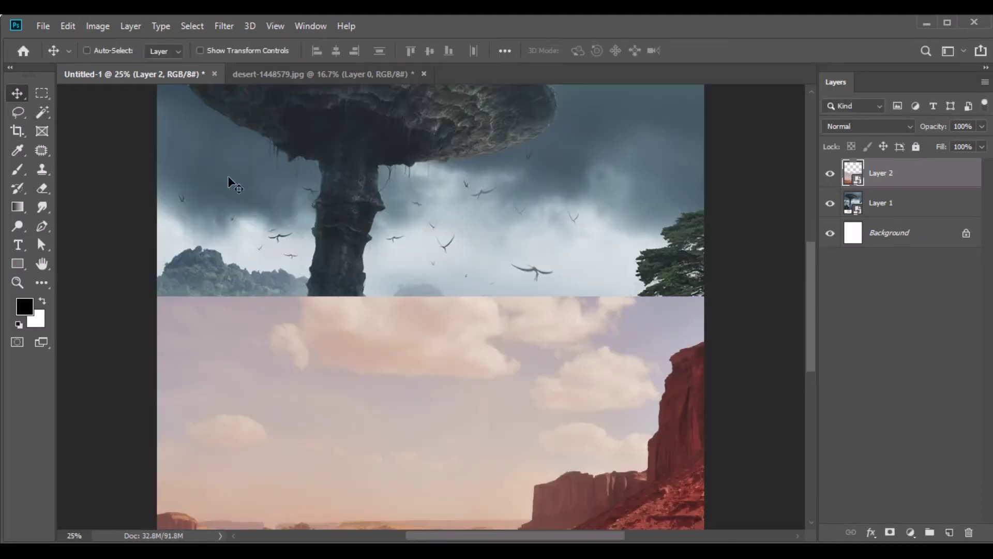
pyautogui.click(18, 170)
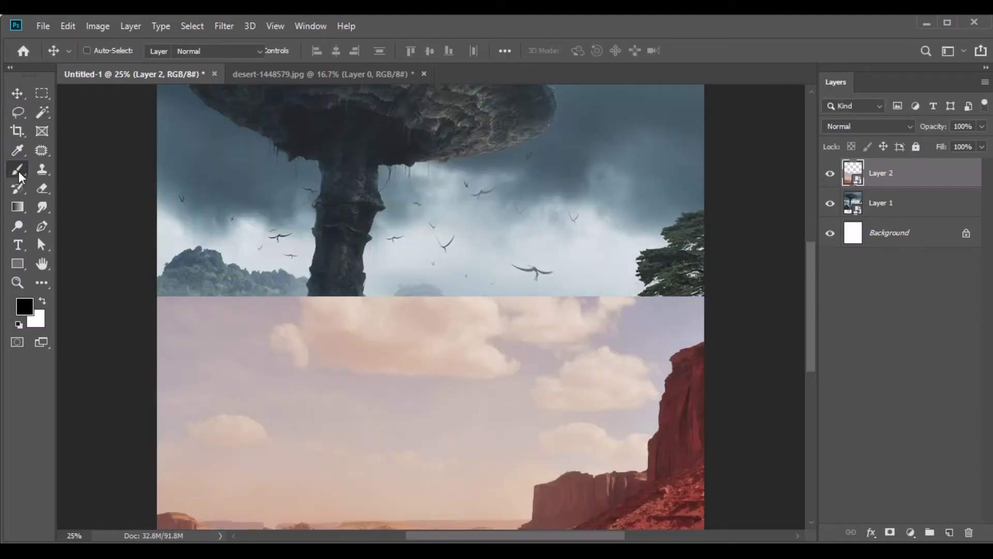
pyautogui.click(892, 532)
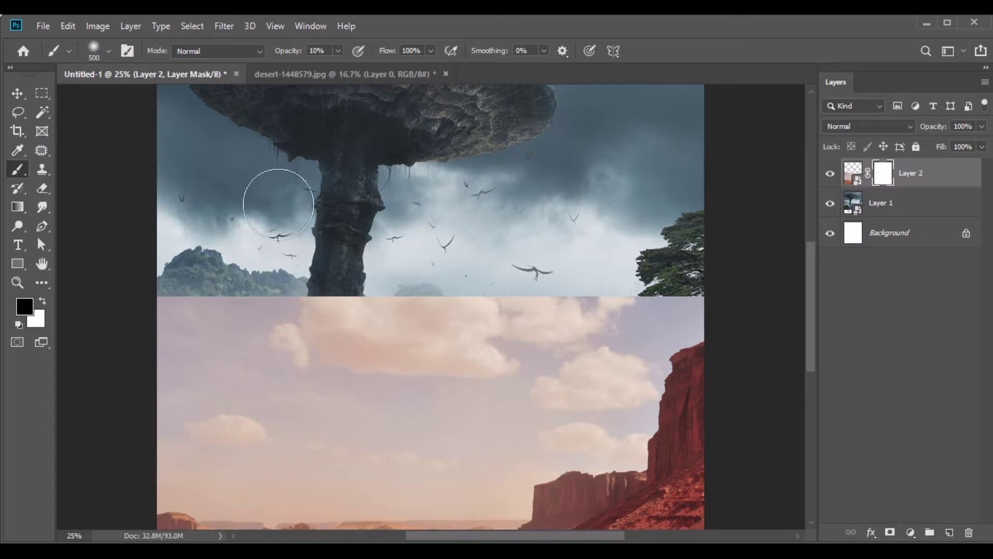
pyautogui.click(338, 52)
pyautogui.moveTo(337, 67); pyautogui.dragTo(406, 68)
pyautogui.moveTo(336, 301)
pyautogui.mouseDown()
pyautogui.moveTo(261, 354)
pyautogui.moveTo(198, 417)
pyautogui.moveTo(202, 451)
pyautogui.moveTo(511, 397)
pyautogui.moveTo(685, 289)
pyautogui.moveTo(603, 330)
pyautogui.moveTo(596, 427)
pyautogui.moveTo(460, 472)
pyautogui.moveTo(201, 452)
pyautogui.moveTo(548, 316)
pyautogui.moveTo(245, 375)
pyautogui.moveTo(218, 324)
pyautogui.moveTo(152, 461)
pyautogui.moveTo(254, 473)
pyautogui.moveTo(483, 461)
pyautogui.moveTo(568, 423)
pyautogui.moveTo(607, 421)
pyautogui.moveTo(626, 377)
pyautogui.mouseUp()
# Move the masked desert layer higher and place a duplicate of it slightly lower to extend the foreground ground.
pyautogui.press('v')
pyautogui.hotkey('ctrl', '-')
pyautogui.moveTo(487, 463); pyautogui.dragTo(522, 385)
pyautogui.scroll(-3, 538, 456)
pyautogui.moveTo(912, 169); pyautogui.dragTo(949, 532)
pyautogui.moveTo(604, 312)
pyautogui.mouseDown()
pyautogui.moveTo(572, 379)
pyautogui.moveTo(572, 353)
pyautogui.mouseUp()
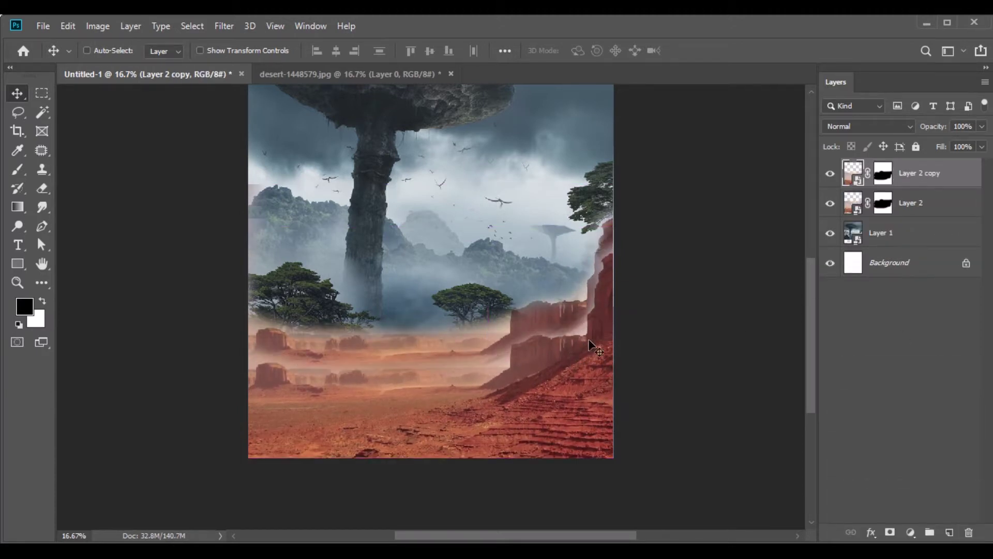
# Paint out the repeated rocks and horizon on the duplicate's mask, and refine its edge with the brush at about 51% opacity.
pyautogui.click(883, 173)
pyautogui.click(17, 169)
pyautogui.moveTo(254, 332)
pyautogui.mouseDown()
pyautogui.moveTo(301, 373)
pyautogui.moveTo(353, 372)
pyautogui.mouseUp()
pyautogui.moveTo(522, 336)
pyautogui.mouseDown()
pyautogui.moveTo(620, 262)
pyautogui.moveTo(486, 352)
pyautogui.moveTo(555, 325)
pyautogui.mouseUp()
pyautogui.moveTo(530, 360); pyautogui.dragTo(625, 331)
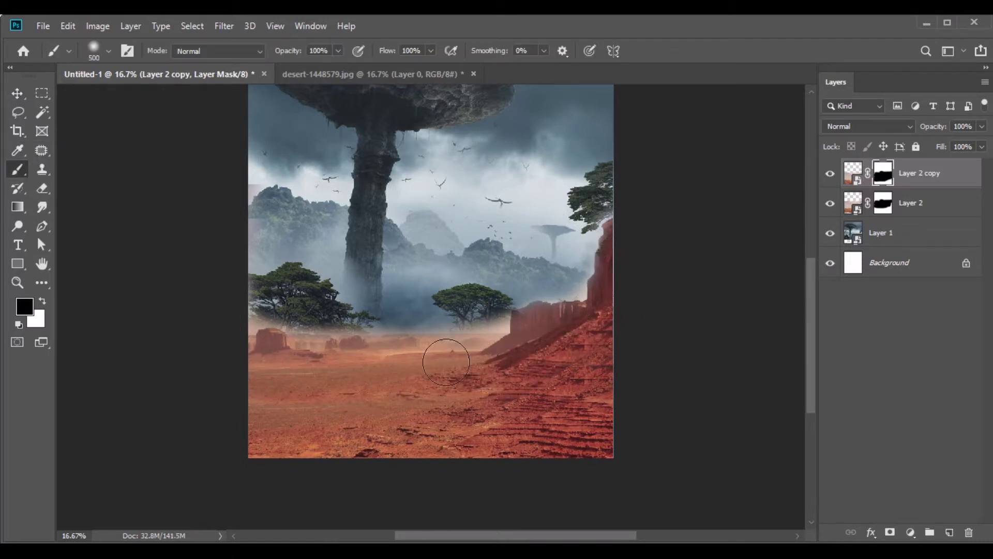
pyautogui.click(337, 50)
pyautogui.moveTo(342, 66); pyautogui.dragTo(309, 67)
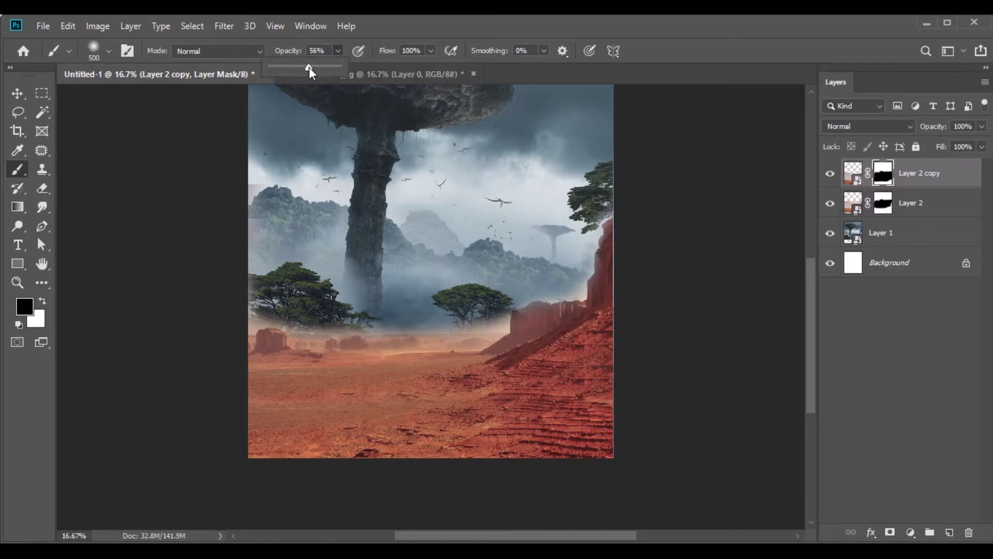
pyautogui.click(252, 398)
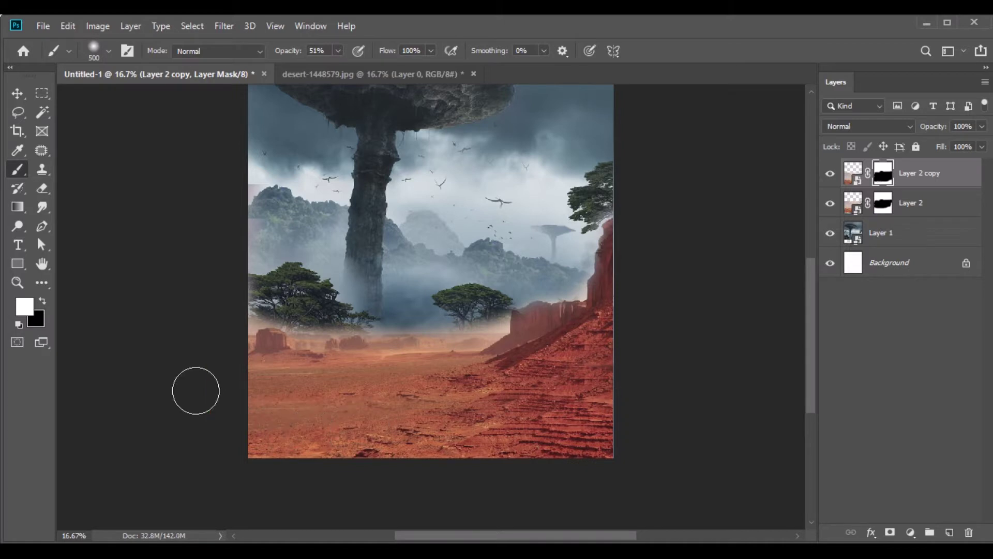
# Paint black on the Layer 2 mask along the horizon and the tall cliff to blend them into the misty background.
pyautogui.click(882, 207)
pyautogui.press('x')
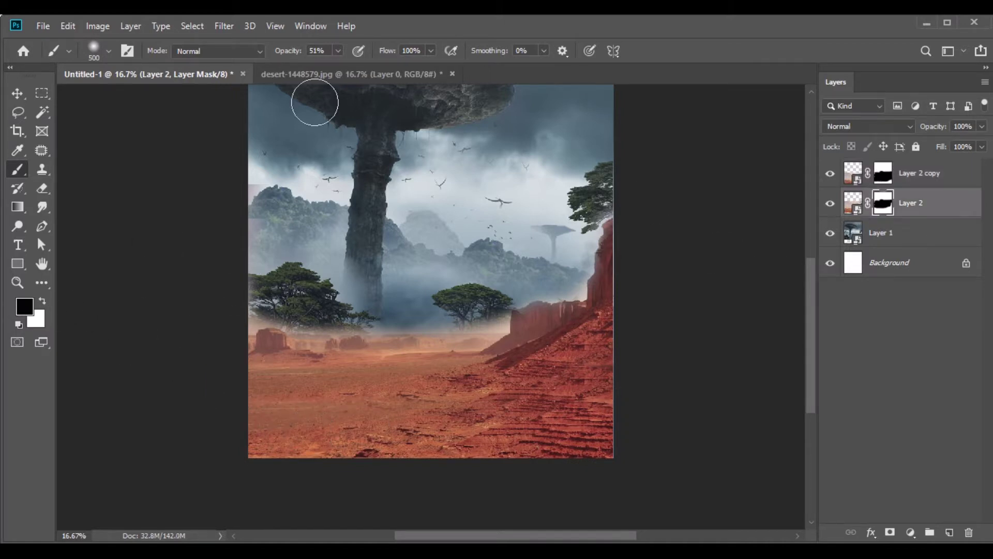
pyautogui.moveTo(582, 222)
pyautogui.mouseDown()
pyautogui.moveTo(566, 273)
pyautogui.moveTo(452, 312)
pyautogui.moveTo(246, 303)
pyautogui.mouseUp()
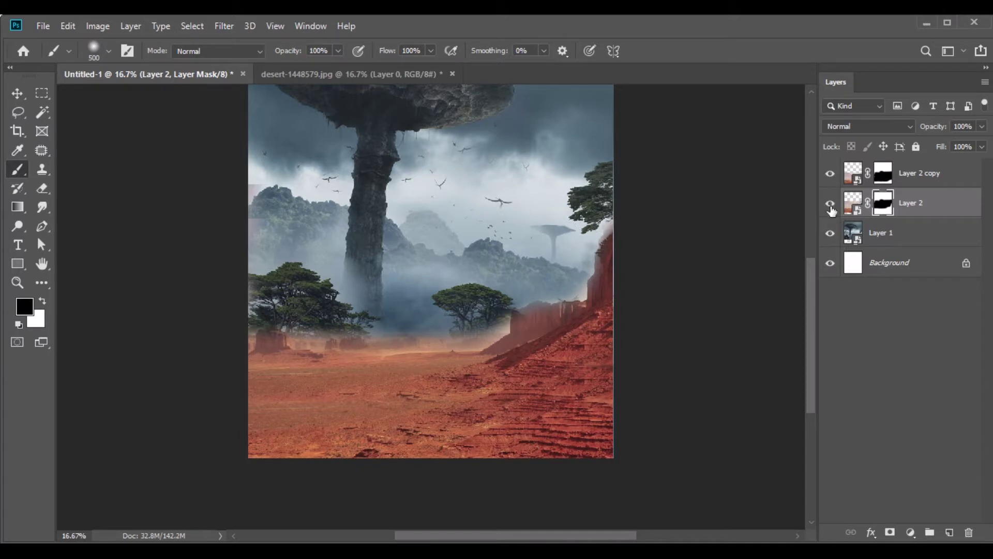
pyautogui.moveTo(573, 257); pyautogui.dragTo(574, 276)
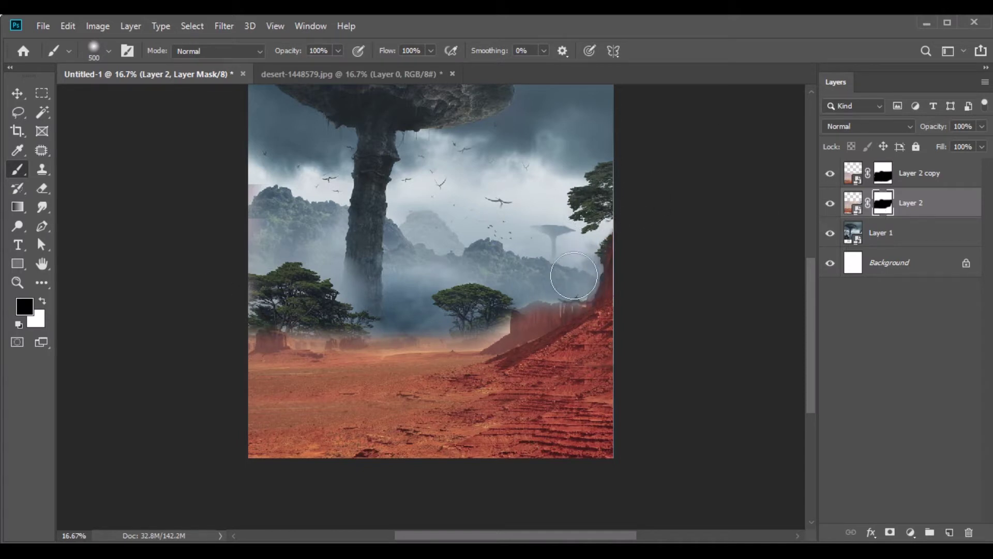
# Select both desert layers and free-transform them together to about 104.64%, repositioned to cover the canvas edges.
pyautogui.keyDown('shift'); pyautogui.click(911, 178); pyautogui.keyUp('shift')
pyautogui.click(68, 26)
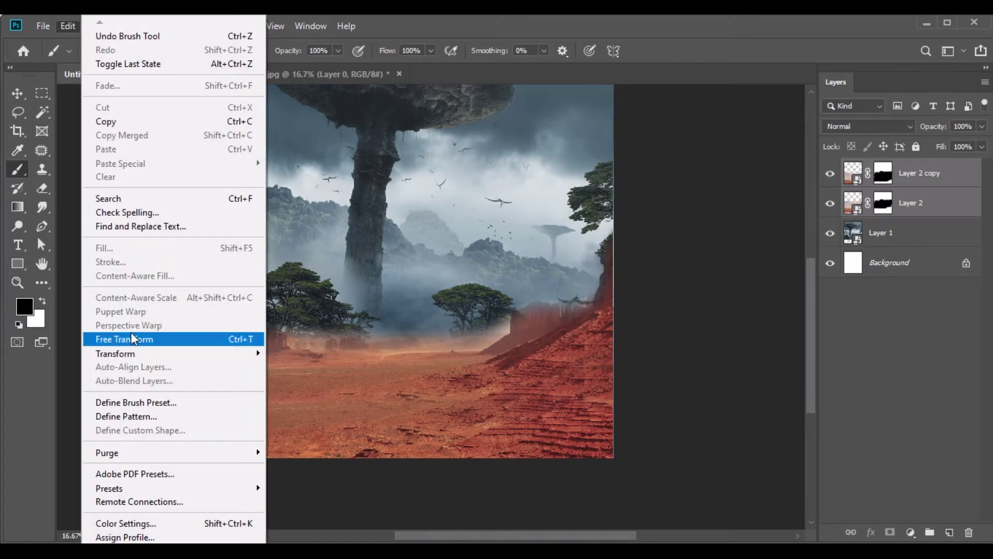
pyautogui.click(134, 337)
pyautogui.moveTo(780, 183); pyautogui.dragTo(796, 170)
pyautogui.moveTo(572, 342); pyautogui.dragTo(561, 352)
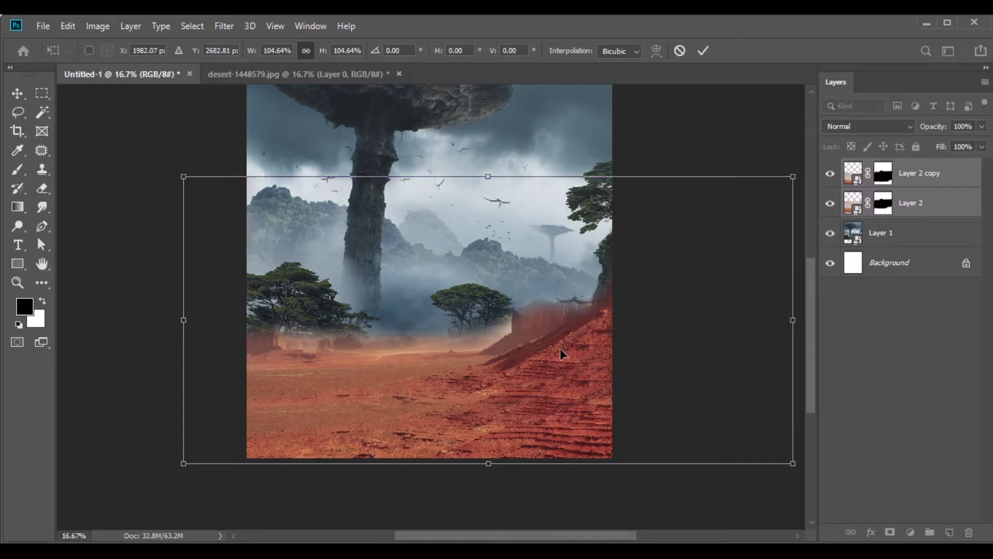
pyautogui.click(17, 93)
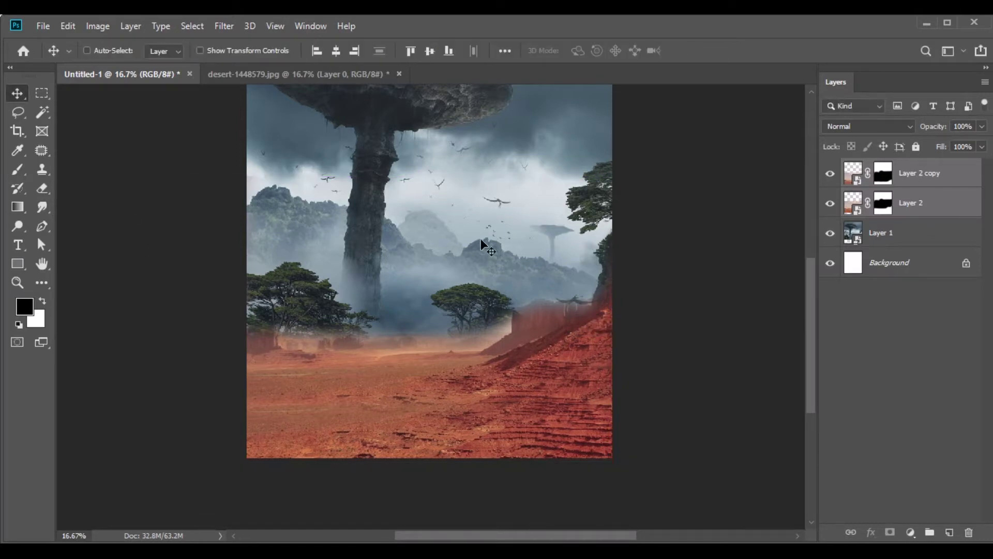
# Close desert-1448579.jpg without saving its changes.
pyautogui.click(399, 74)
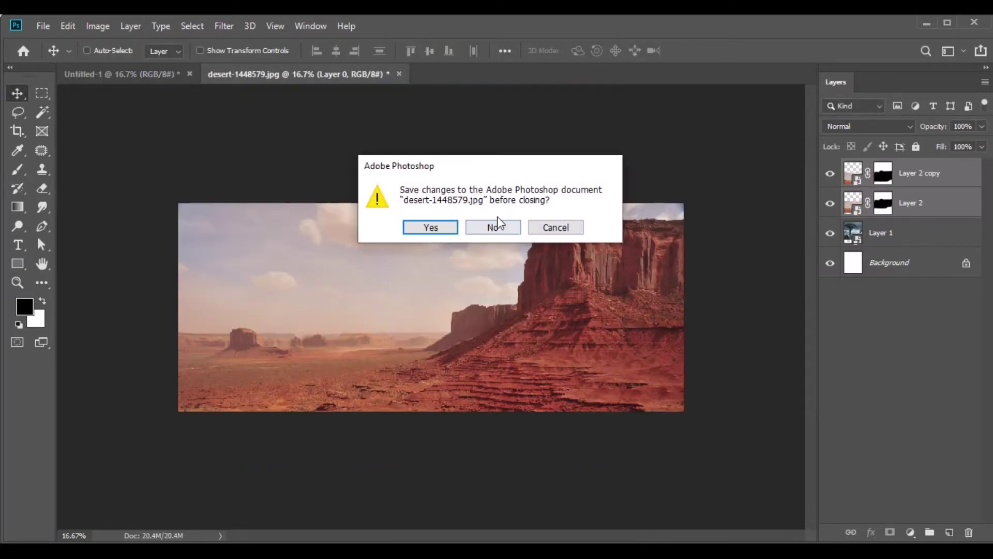
pyautogui.click(493, 227)
# Rasterize Layer 2 copy and Layer 2.
pyautogui.rightClick(918, 173)
pyautogui.click(754, 271)
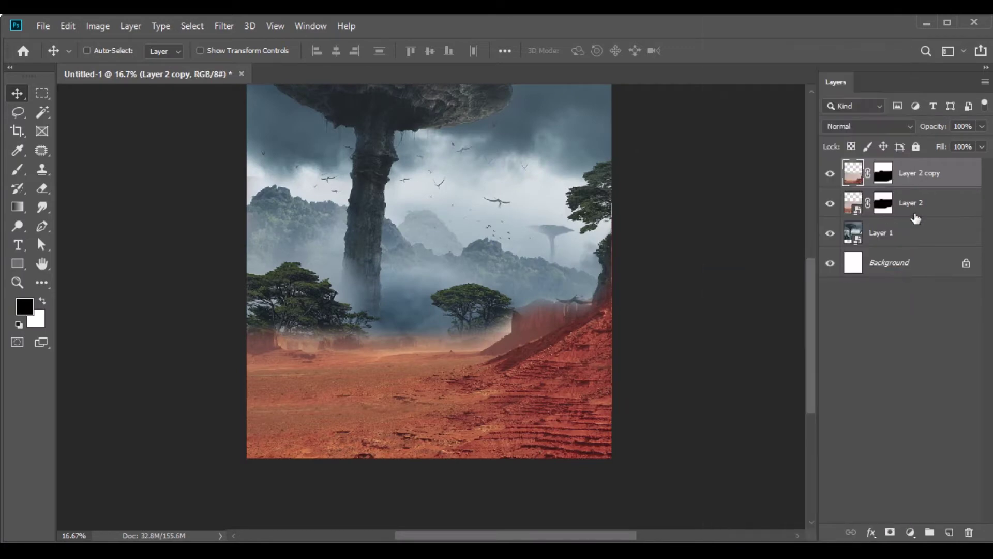
pyautogui.rightClick(918, 205)
pyautogui.click(755, 273)
# Apply the masks of both desert layers and merge Layer 2 copy down into Layer 2.
pyautogui.rightClick(883, 200)
pyautogui.click(885, 227)
pyautogui.rightClick(883, 174)
pyautogui.click(887, 203)
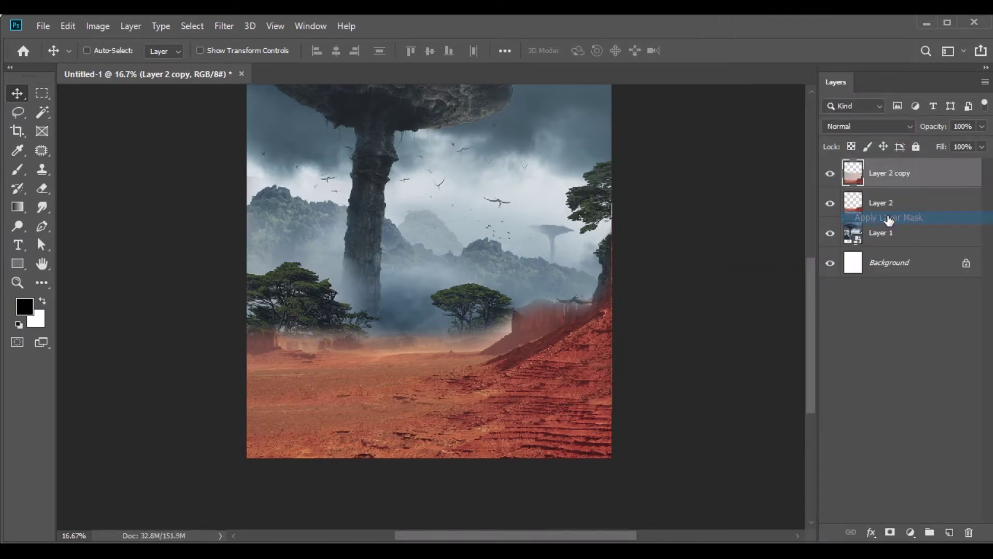
pyautogui.rightClick(878, 178)
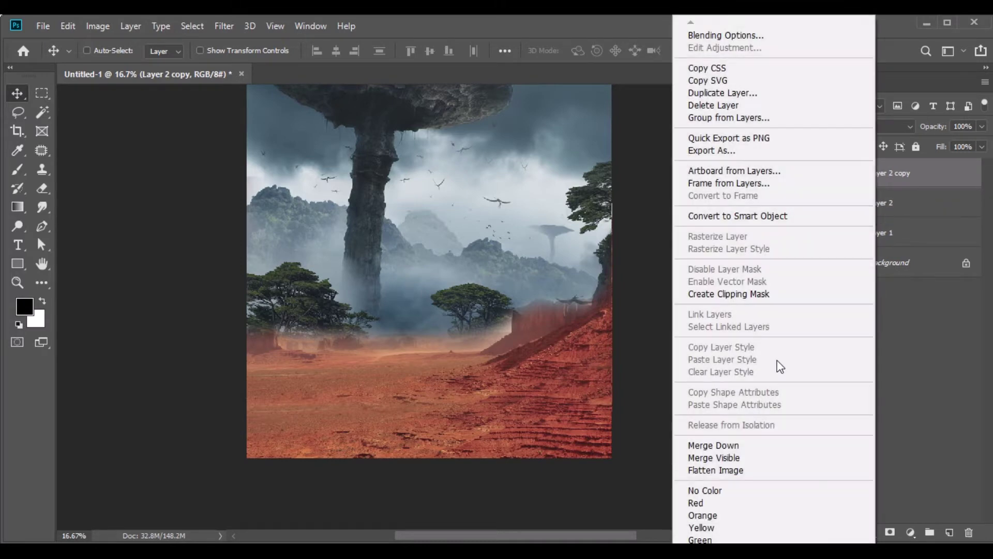
pyautogui.click(743, 444)
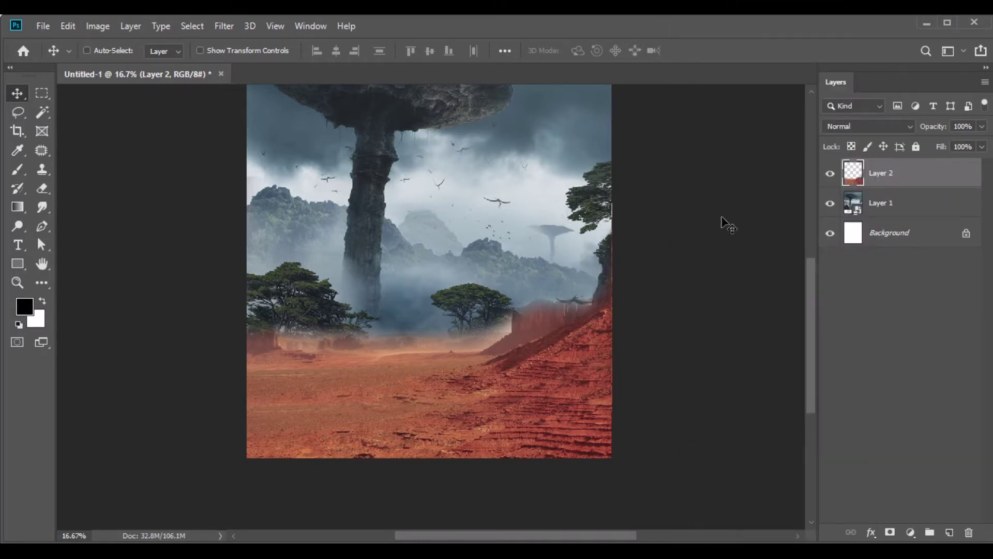
# Desaturate the merged desert ground with a Hue/Saturation adjustment, setting the saturation to about -65.
pyautogui.click(98, 27)
pyautogui.moveTo(133, 62)
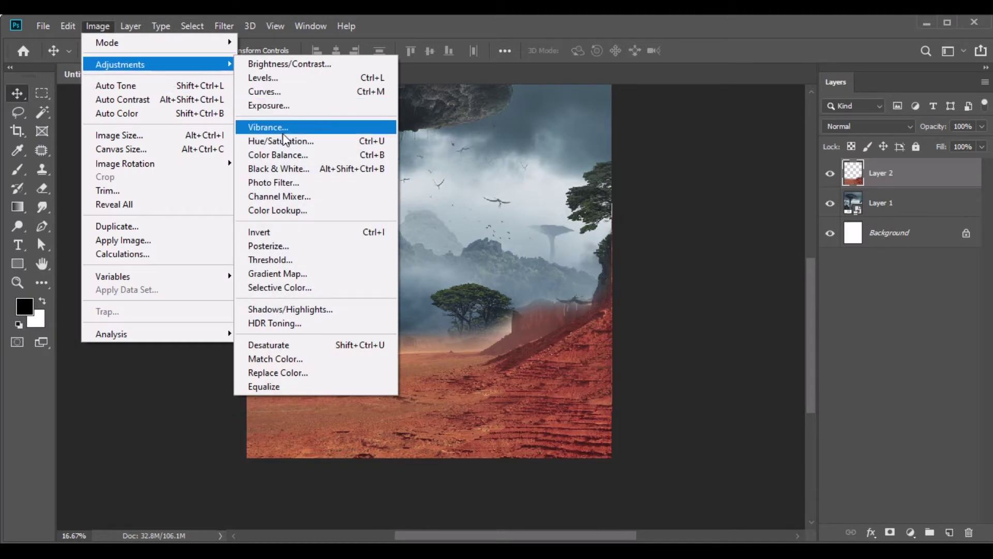
pyautogui.click(284, 138)
pyautogui.moveTo(706, 291); pyautogui.dragTo(663, 294)
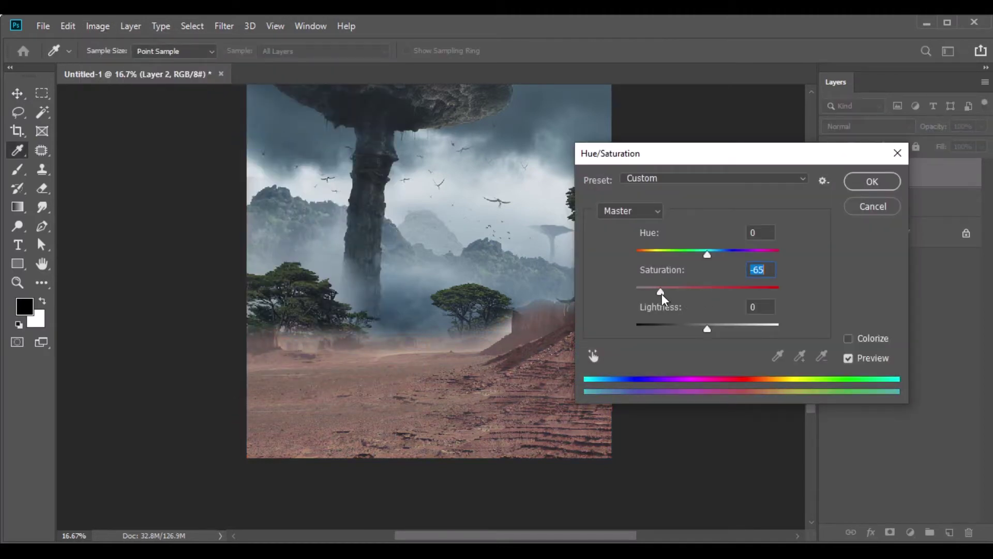
pyautogui.click(849, 182)
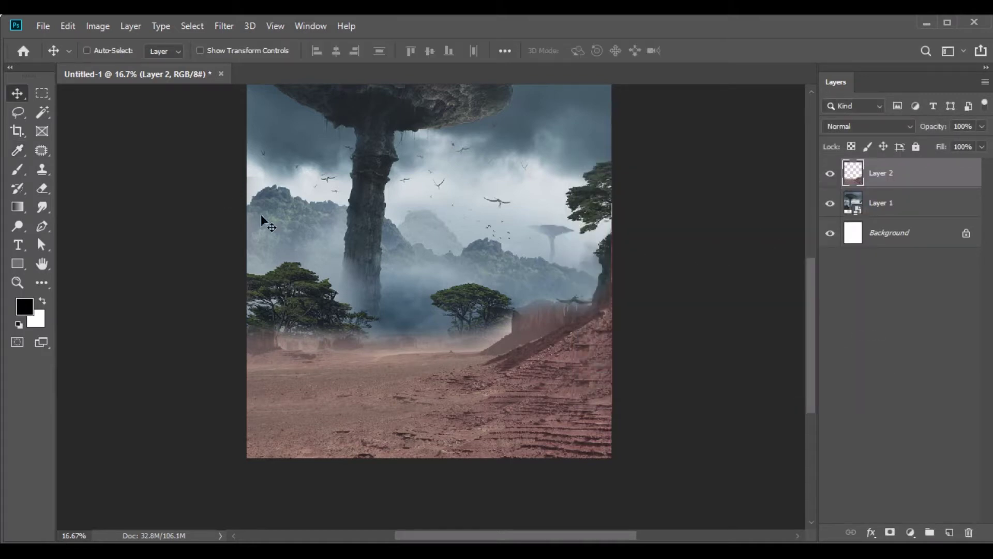
# Add a new layer above the ground in Color blend mode and set the foreground colour to 2e4245.
pyautogui.click(950, 532)
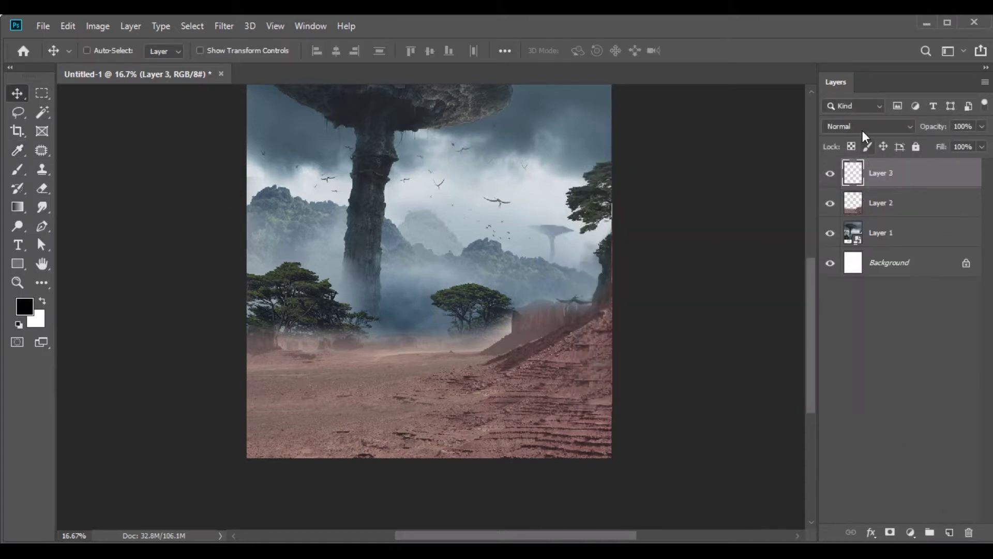
pyautogui.click(861, 129)
pyautogui.click(851, 468)
pyautogui.click(25, 309)
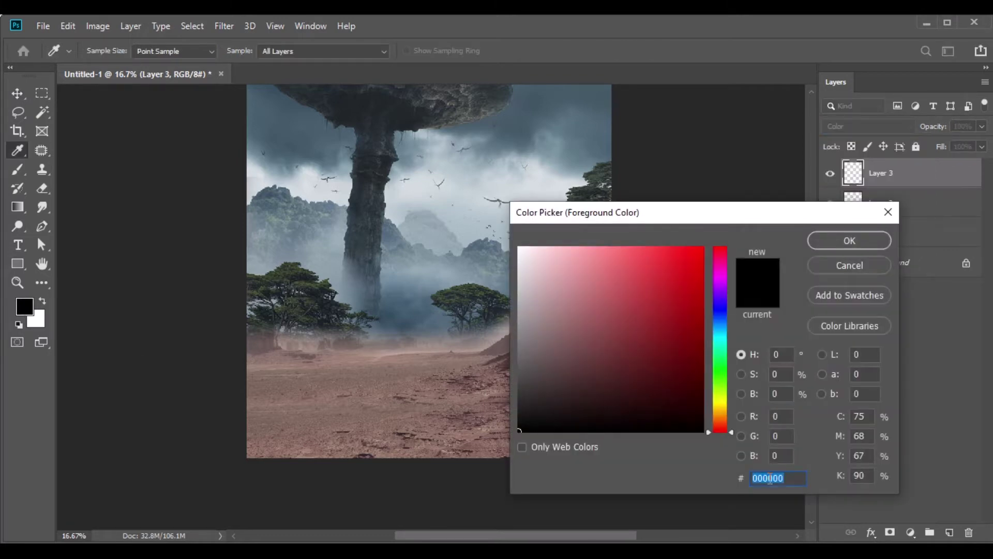
pyautogui.write('2e4245')
pyautogui.click(850, 240)
# Tint the ground on the Color layer with a 29% opacity brush inside a selection of Layer 2, and clear the selection.
pyautogui.keyDown('ctrl'); pyautogui.click(853, 203); pyautogui.keyUp('ctrl')
pyautogui.click(19, 171)
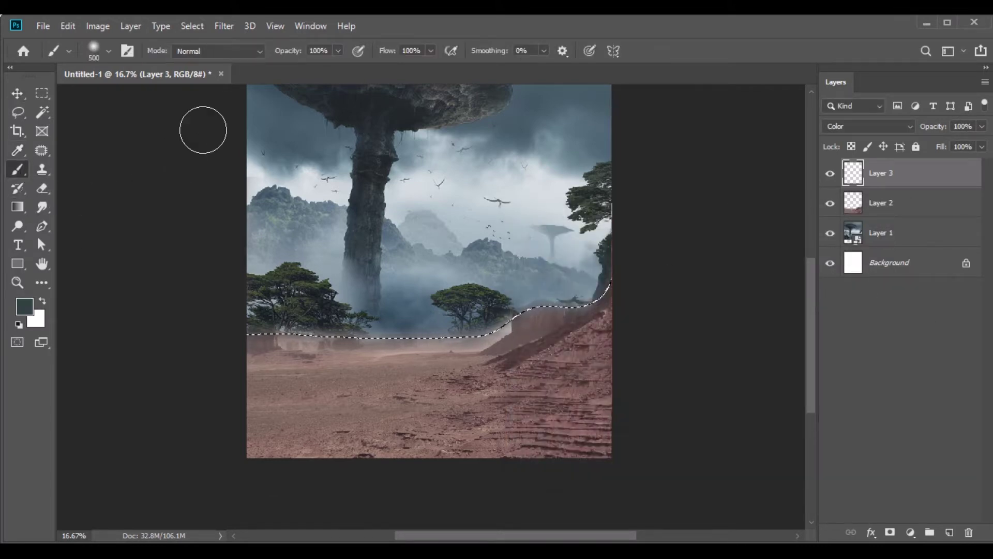
pyautogui.click(312, 51)
pyautogui.write('29')
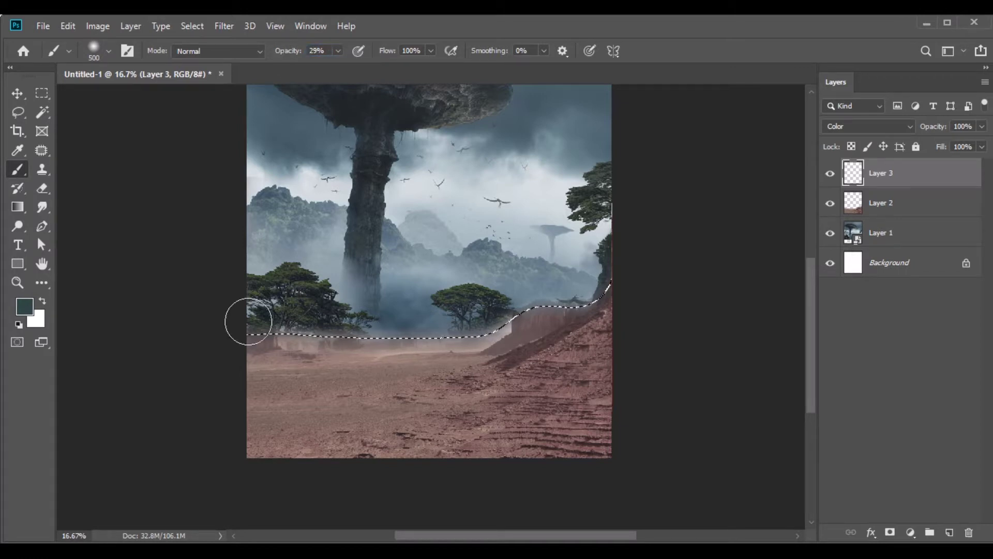
pyautogui.moveTo(567, 450)
pyautogui.mouseDown()
pyautogui.moveTo(663, 395)
pyautogui.moveTo(630, 333)
pyautogui.moveTo(486, 378)
pyautogui.mouseUp()
pyautogui.moveTo(628, 341)
pyautogui.mouseDown()
pyautogui.moveTo(630, 373)
pyautogui.moveTo(574, 350)
pyautogui.moveTo(376, 345)
pyautogui.moveTo(296, 410)
pyautogui.mouseUp()
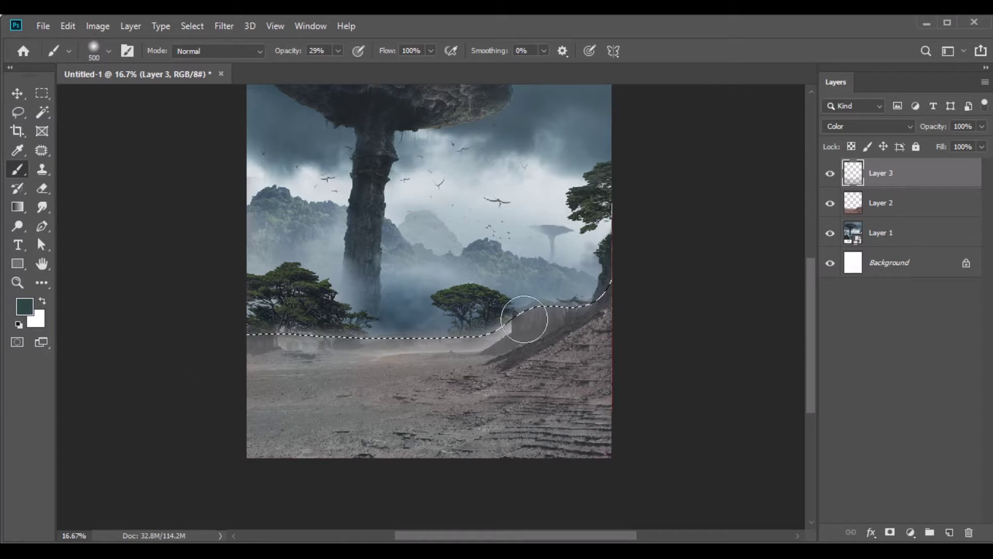
pyautogui.press('v')
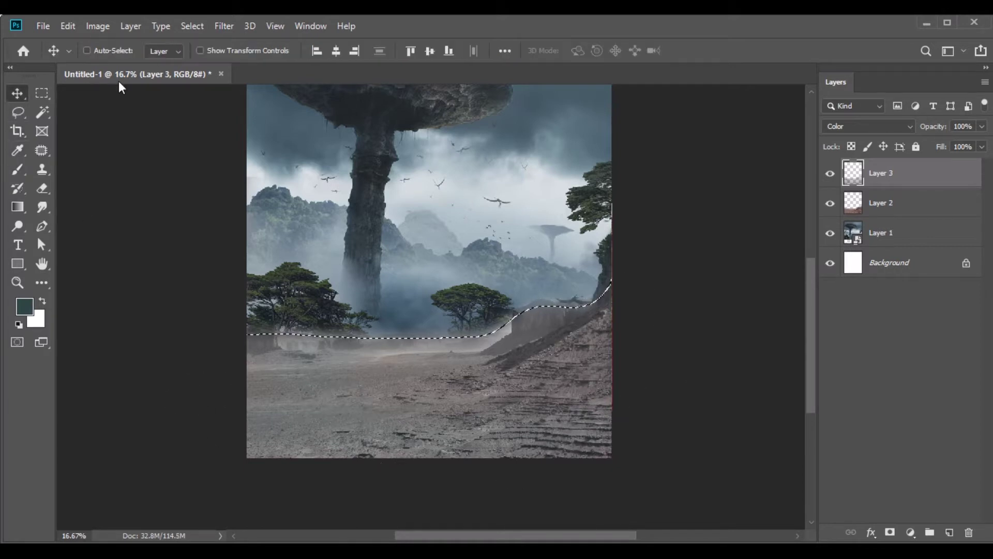
pyautogui.click(186, 26)
pyautogui.click(204, 56)
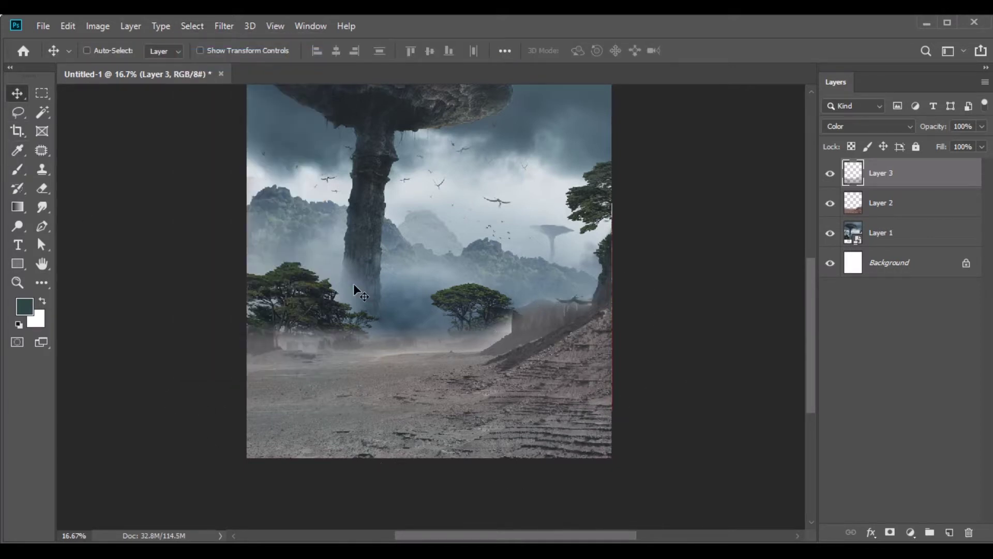
# Reduce the fill of the Color tint layer to about 52%.
pyautogui.hotkey('ctrl', '-')
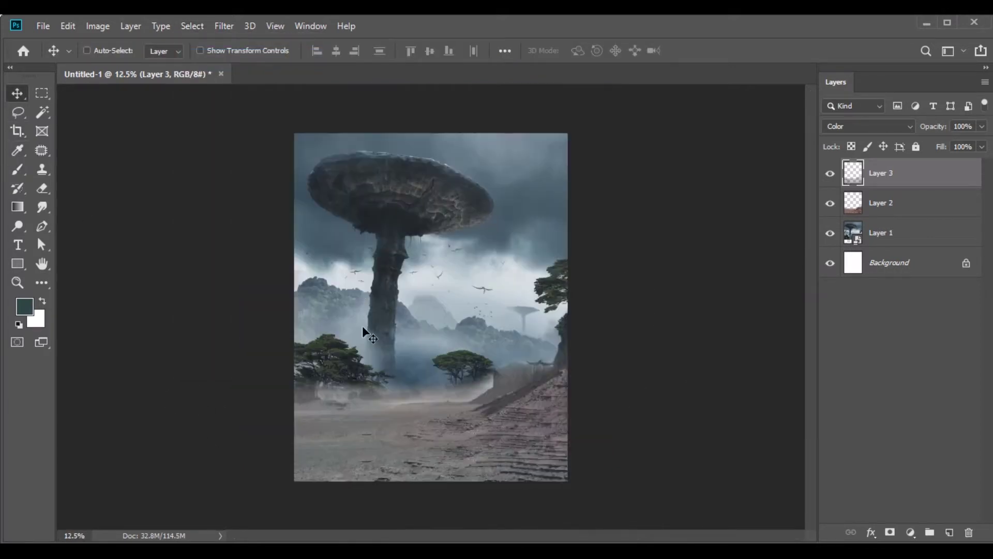
pyautogui.click(982, 148)
pyautogui.moveTo(963, 161); pyautogui.dragTo(951, 163)
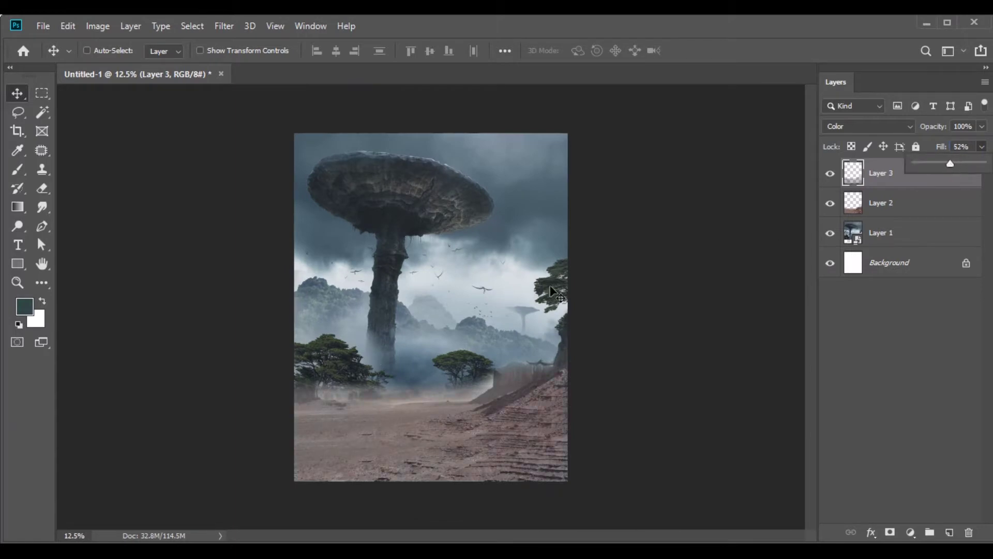
pyautogui.click(517, 294)
# Apply a Gaussian Blur with a 2.8-pixel radius to the mushroom-tree background on Layer 1.
pyautogui.click(901, 230)
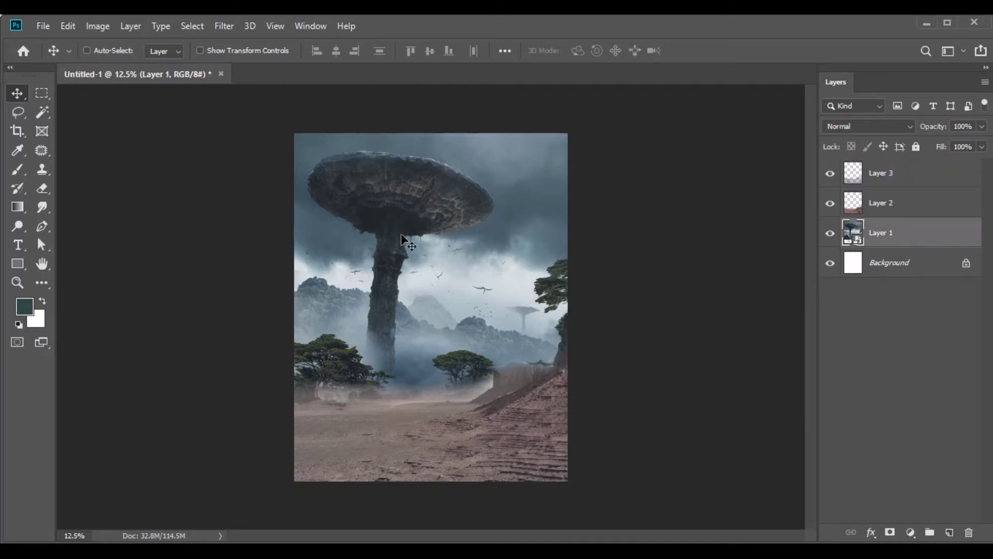
pyautogui.click(224, 26)
pyautogui.moveTo(232, 189)
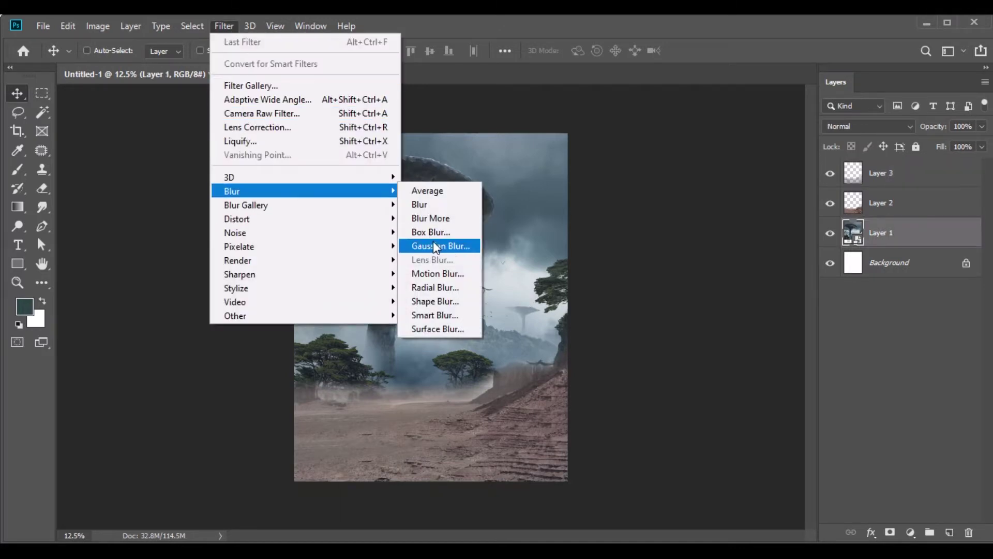
pyautogui.click(439, 242)
pyautogui.write('2')
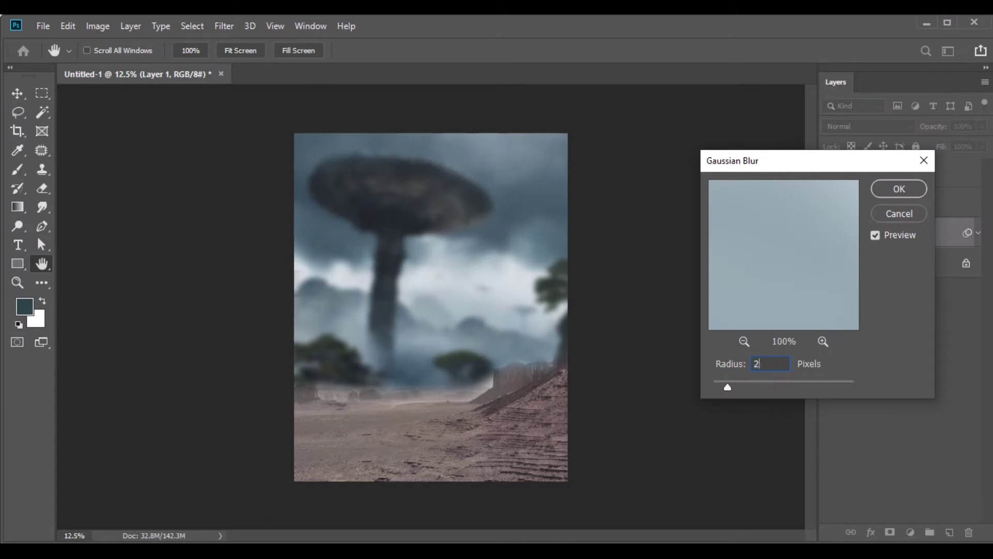
pyautogui.write('.8')
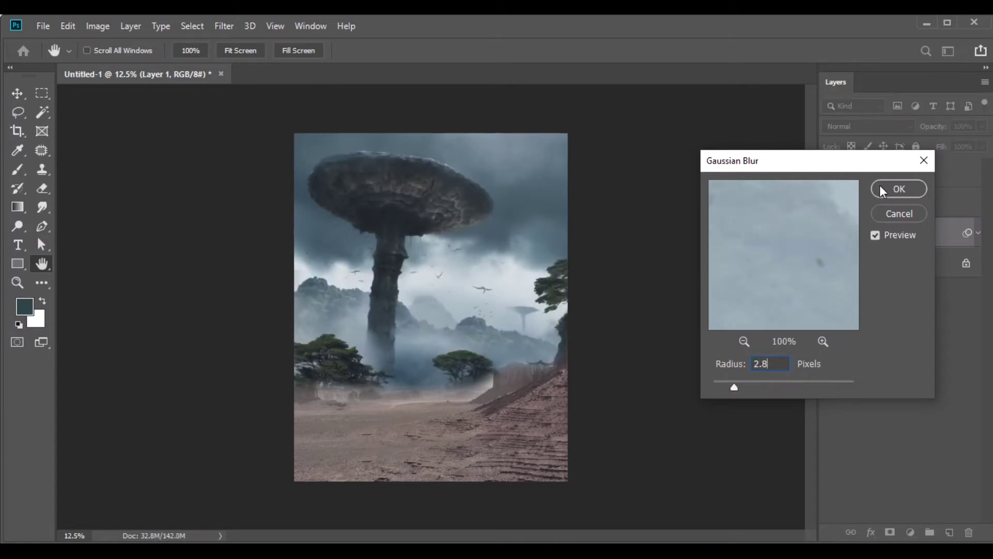
pyautogui.click(880, 185)
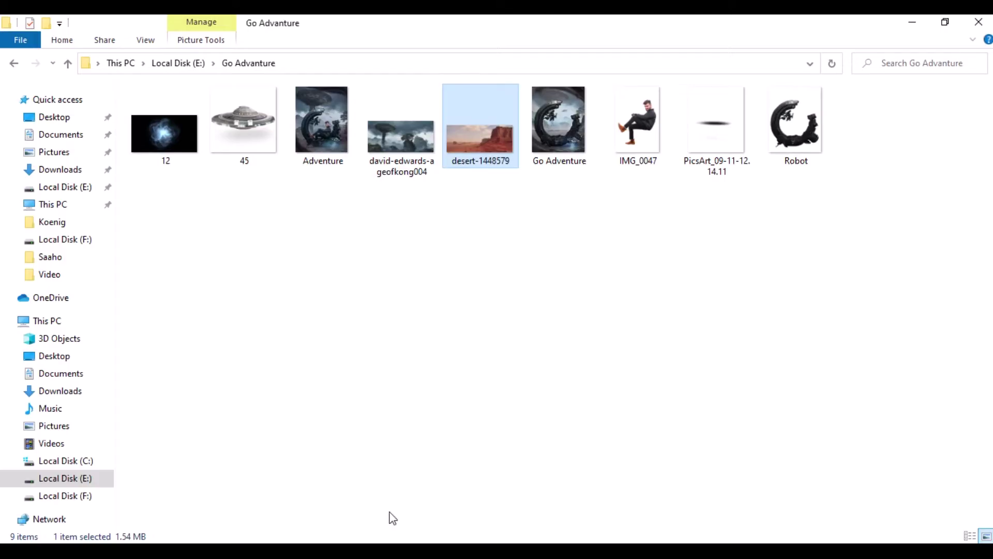
# Open Robot.png, convert its layer to a smart object, place it in the composite, and move it to the top of the layer stack.
pyautogui.click(665, 244)
pyautogui.moveTo(795, 124); pyautogui.dragTo(369, 78)
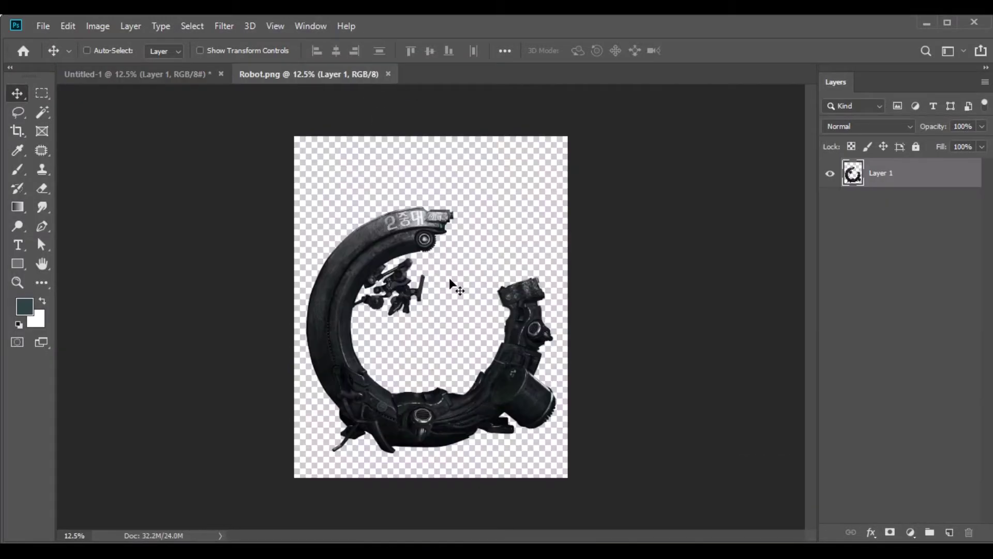
pyautogui.rightClick(876, 171)
pyautogui.click(727, 218)
pyautogui.moveTo(481, 395); pyautogui.dragTo(425, 367)
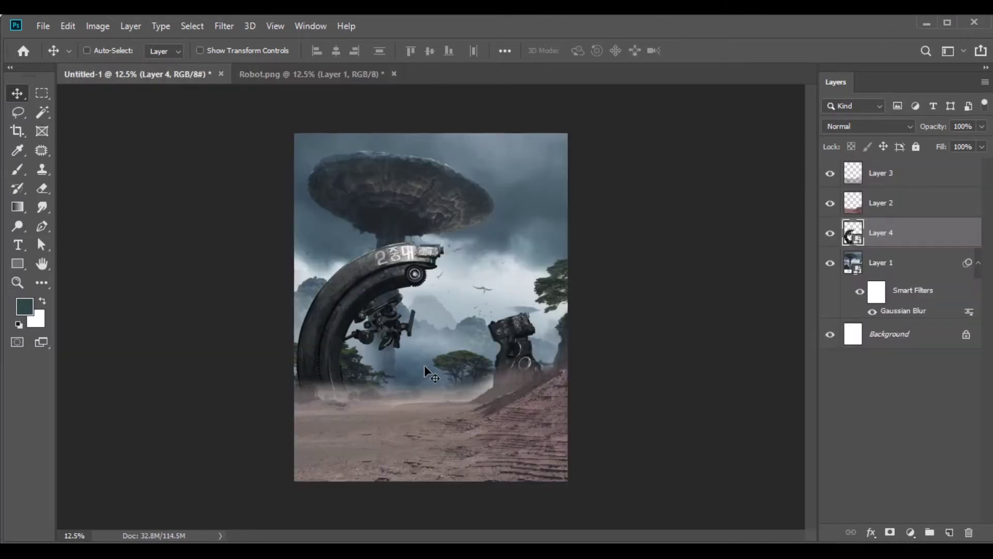
pyautogui.moveTo(872, 242); pyautogui.dragTo(875, 171)
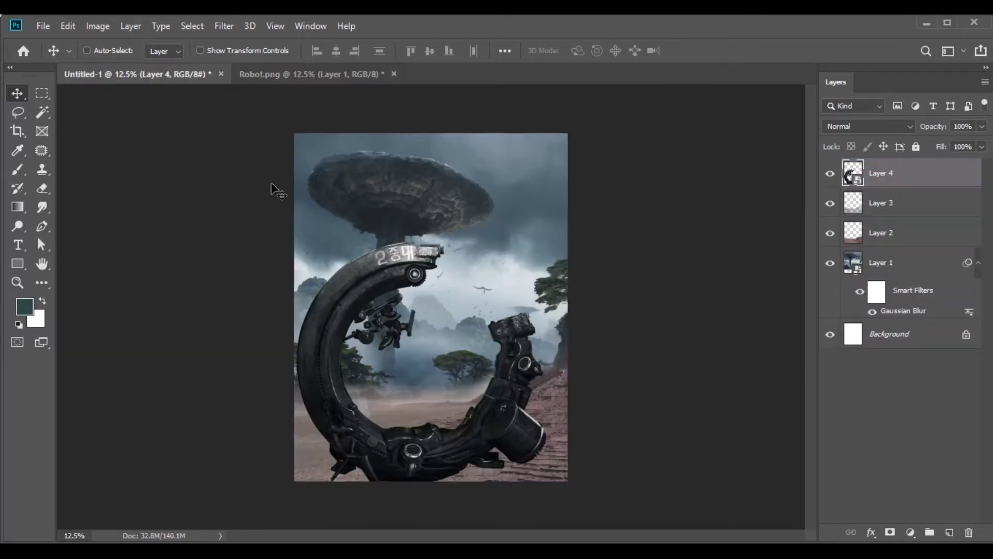
# Scale the robot ring proportionally to about 245% and position it near the centre of the canvas, slightly above the lower edge.
pyautogui.click(68, 26)
pyautogui.click(135, 340)
pyautogui.moveTo(362, 326); pyautogui.dragTo(364, 294)
pyautogui.moveTo(556, 211); pyautogui.dragTo(546, 222)
pyautogui.moveTo(474, 312)
pyautogui.mouseDown()
pyautogui.moveTo(465, 309)
pyautogui.moveTo(473, 320)
pyautogui.mouseUp()
pyautogui.click(314, 50)
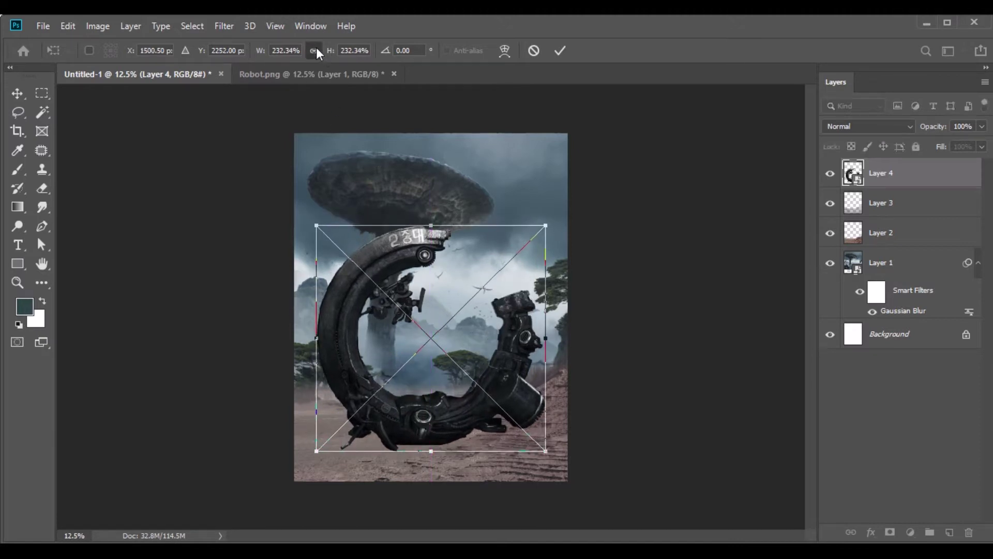
pyautogui.moveTo(330, 54); pyautogui.dragTo(346, 53)
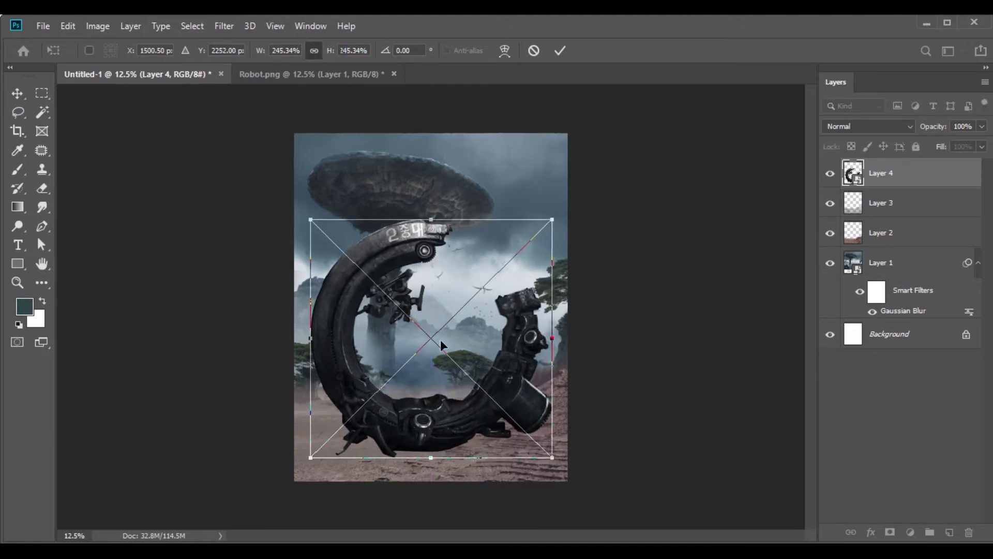
pyautogui.moveTo(454, 380); pyautogui.dragTo(455, 376)
pyautogui.click(24, 94)
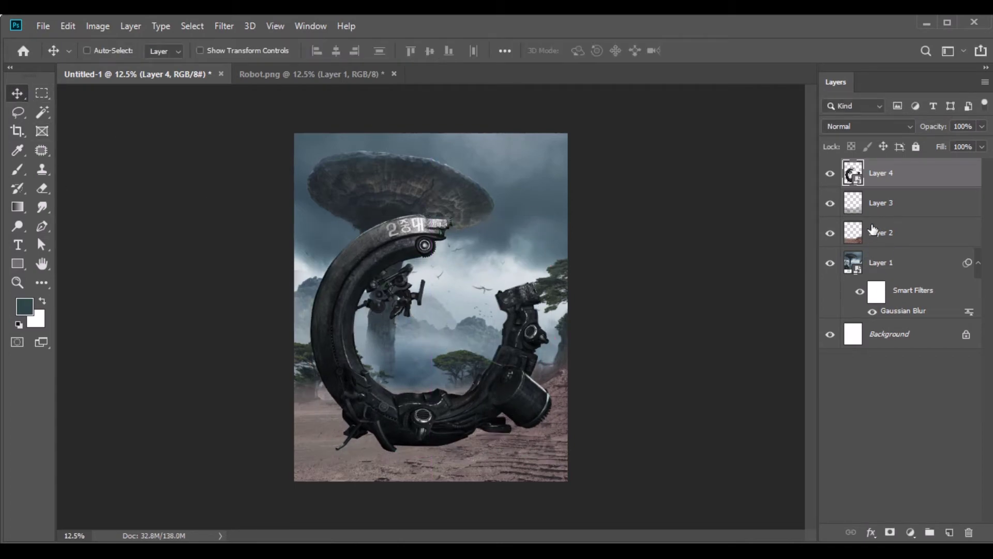
# Load a selection from Layer 2 and add a new layer in Overlay blend mode above Layer 3.
pyautogui.keyDown('ctrl'); pyautogui.click(854, 238); pyautogui.keyUp('ctrl')
pyautogui.click(910, 239)
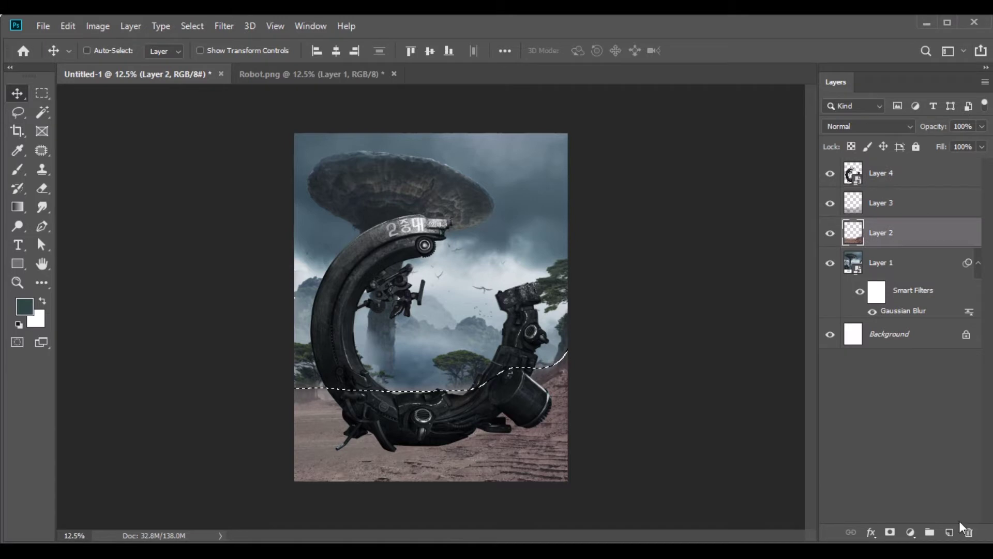
pyautogui.click(950, 532)
pyautogui.moveTo(879, 233); pyautogui.dragTo(885, 203)
pyautogui.click(868, 126)
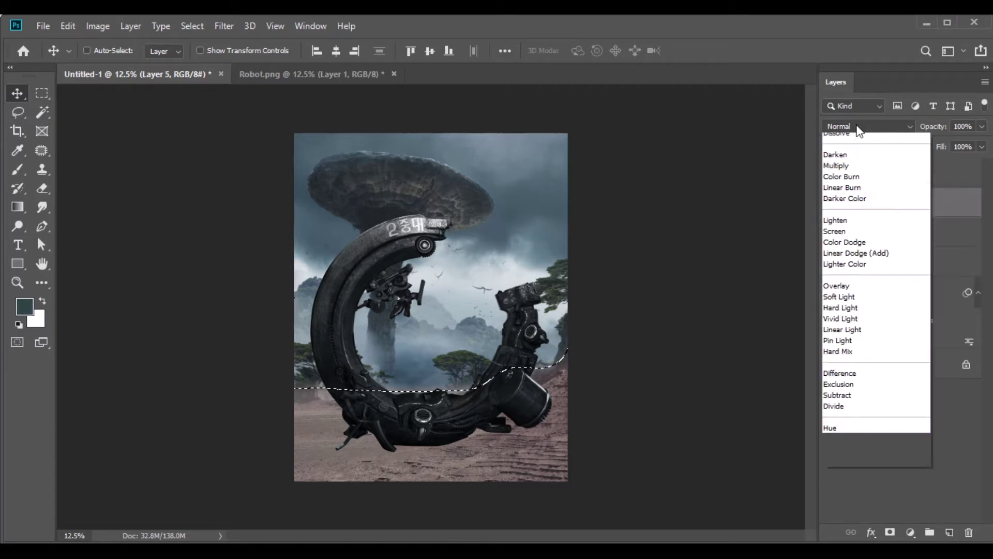
pyautogui.click(861, 298)
# Darken the desert ground inside the selection by painting the Overlay layer with black (000000) using a large soft brush at 31% opacity.
pyautogui.click(38, 319)
pyautogui.write('000000')
pyautogui.click(836, 242)
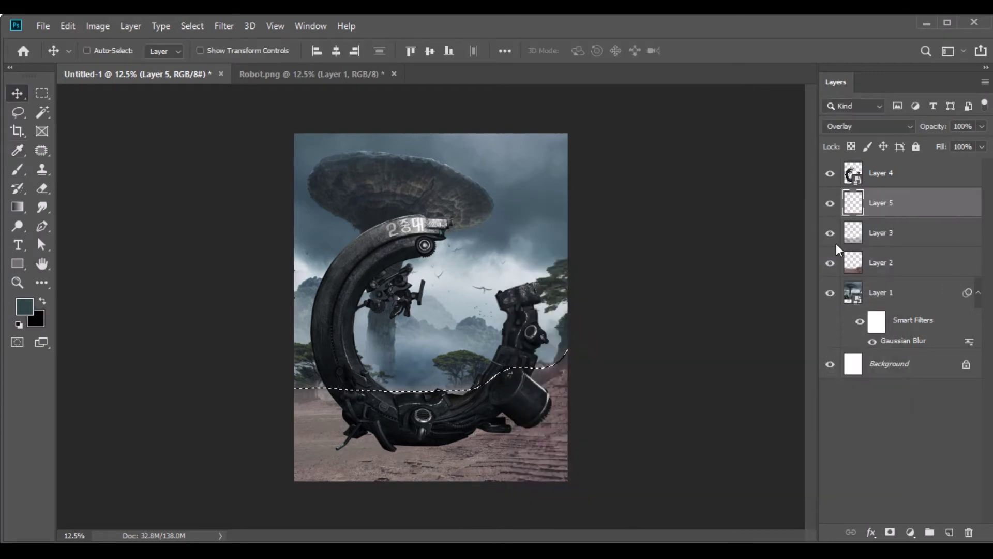
pyautogui.click(18, 169)
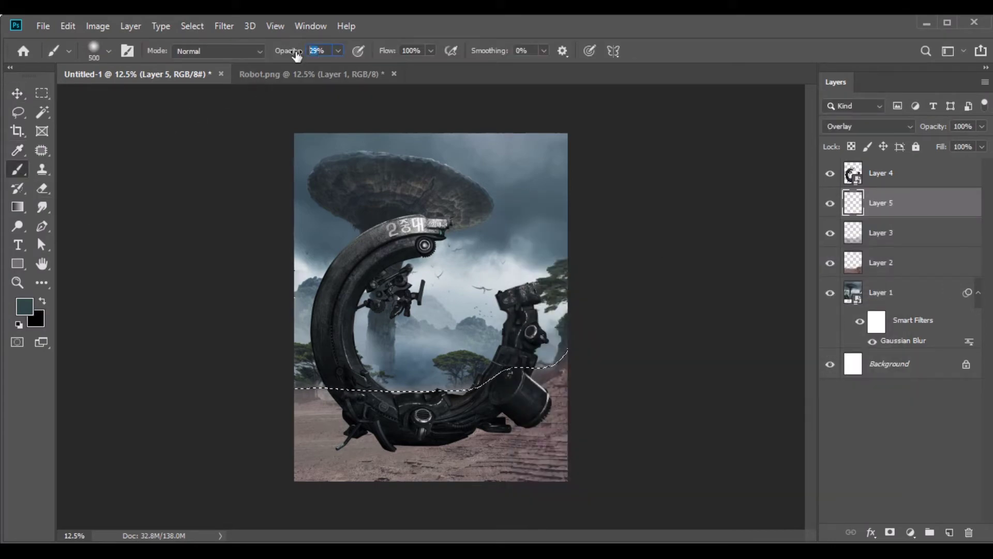
pyautogui.click(44, 300)
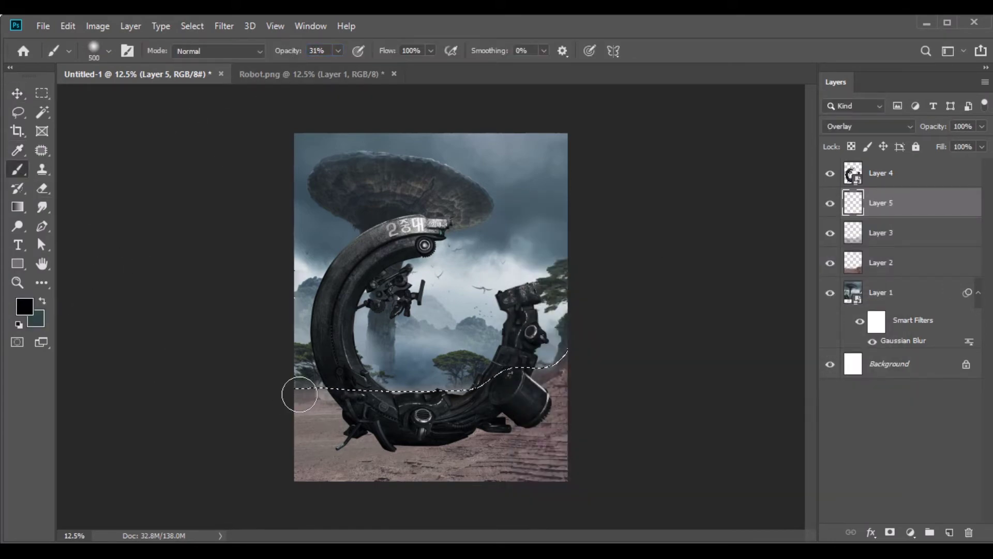
pyautogui.moveTo(296, 395)
pyautogui.mouseDown()
pyautogui.moveTo(259, 465)
pyautogui.moveTo(337, 479)
pyautogui.moveTo(541, 472)
pyautogui.moveTo(590, 386)
pyautogui.moveTo(572, 472)
pyautogui.moveTo(439, 494)
pyautogui.moveTo(295, 384)
pyautogui.moveTo(532, 395)
pyautogui.moveTo(426, 498)
pyautogui.mouseUp()
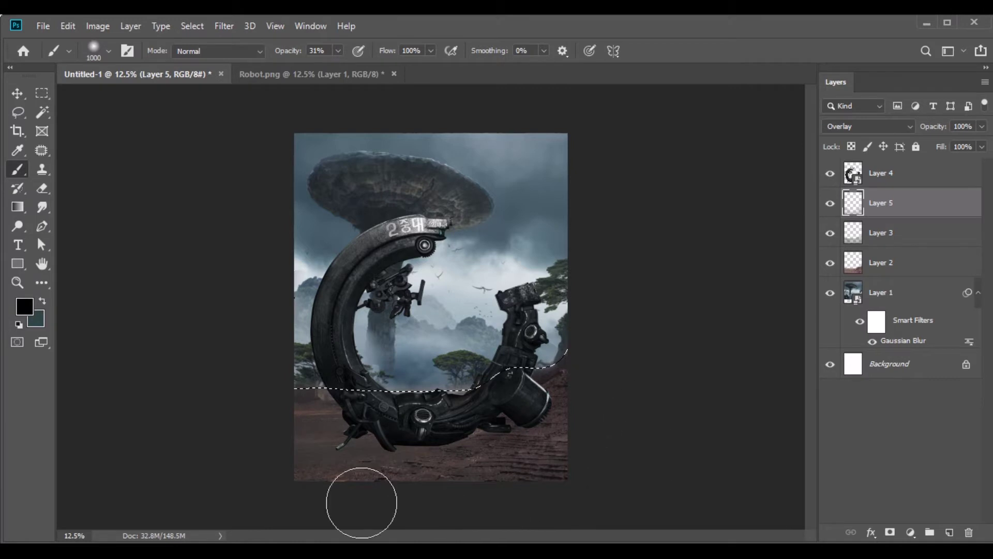
pyautogui.click(17, 95)
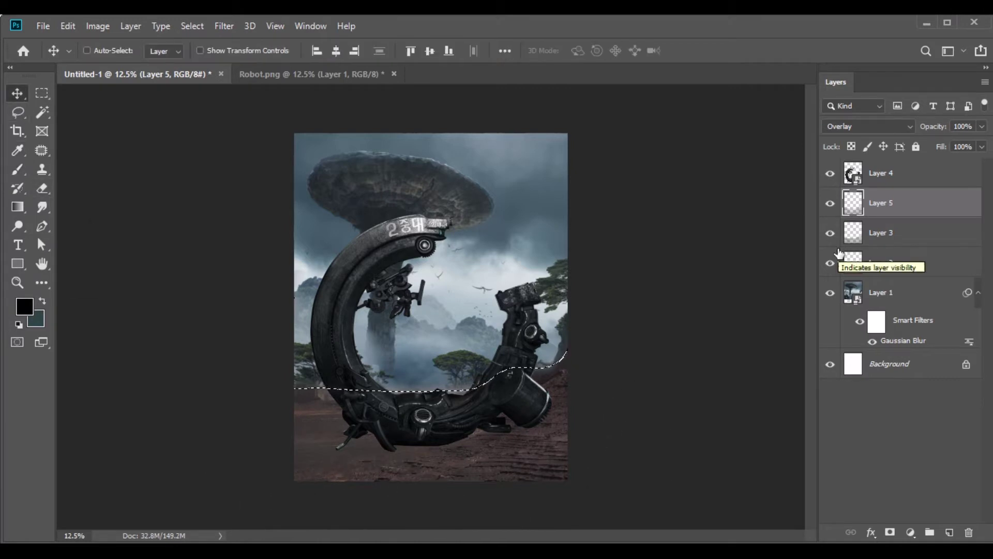
# Reduce the fill of the Overlay shading layer to about 64% and clear the selection.
pyautogui.moveTo(963, 163); pyautogui.dragTo(957, 163)
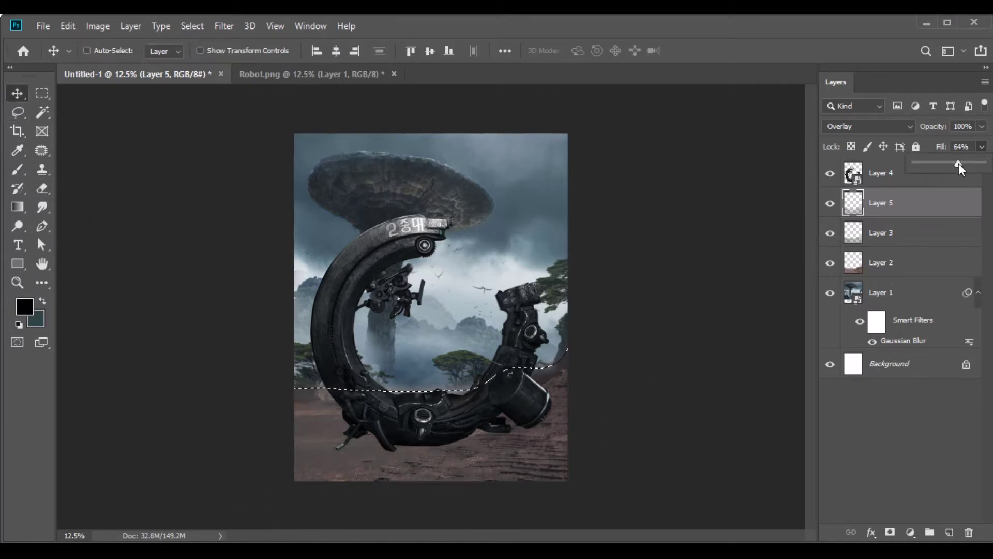
pyautogui.click(43, 119)
pyautogui.click(197, 27)
pyautogui.click(206, 56)
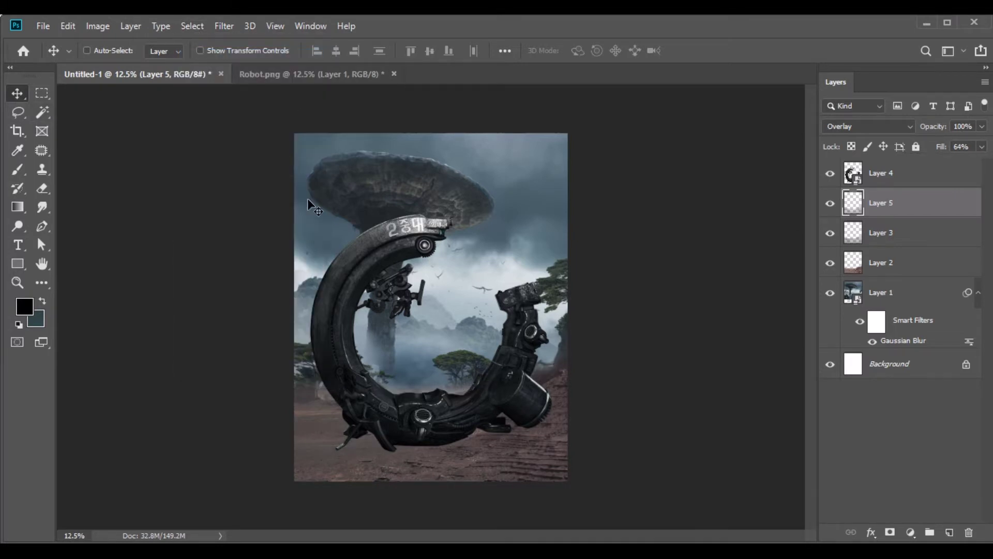
# In Robot.png, lasso the ring's upper-left arc and copy the selection to a new layer.
pyautogui.click(288, 75)
pyautogui.click(19, 112)
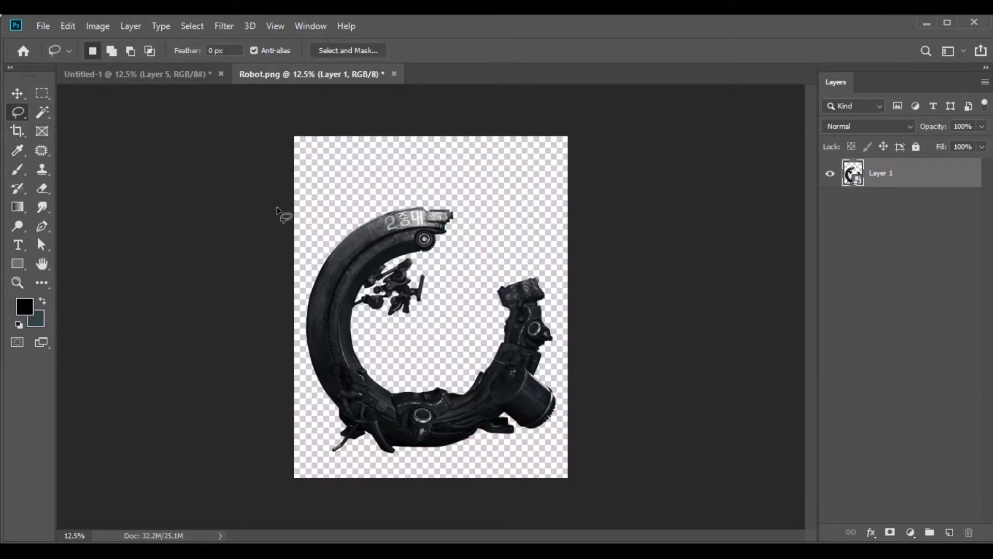
pyautogui.moveTo(380, 263); pyautogui.dragTo(350, 294)
pyautogui.moveTo(337, 335)
pyautogui.mouseDown()
pyautogui.moveTo(296, 327)
pyautogui.moveTo(285, 281)
pyautogui.mouseUp()
pyautogui.rightClick(363, 243)
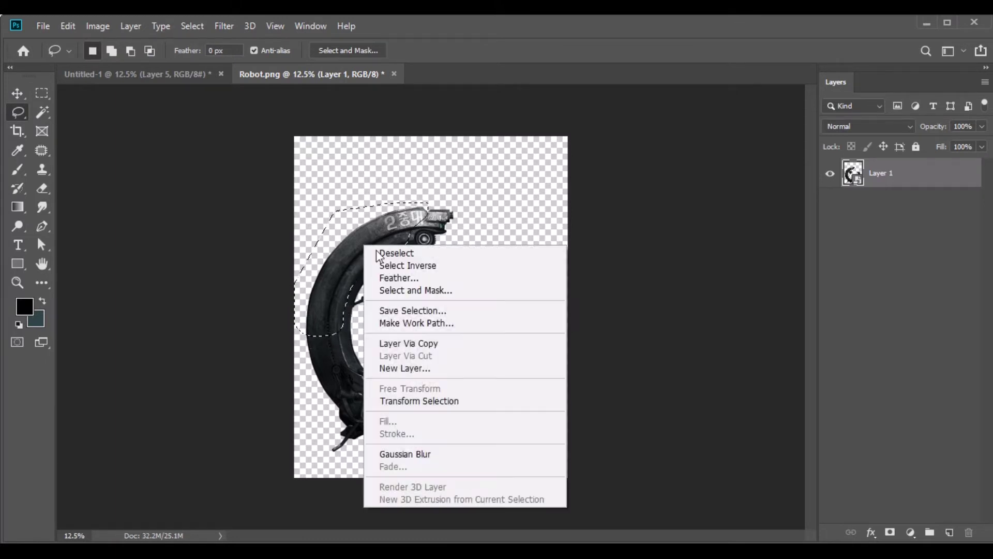
pyautogui.click(414, 342)
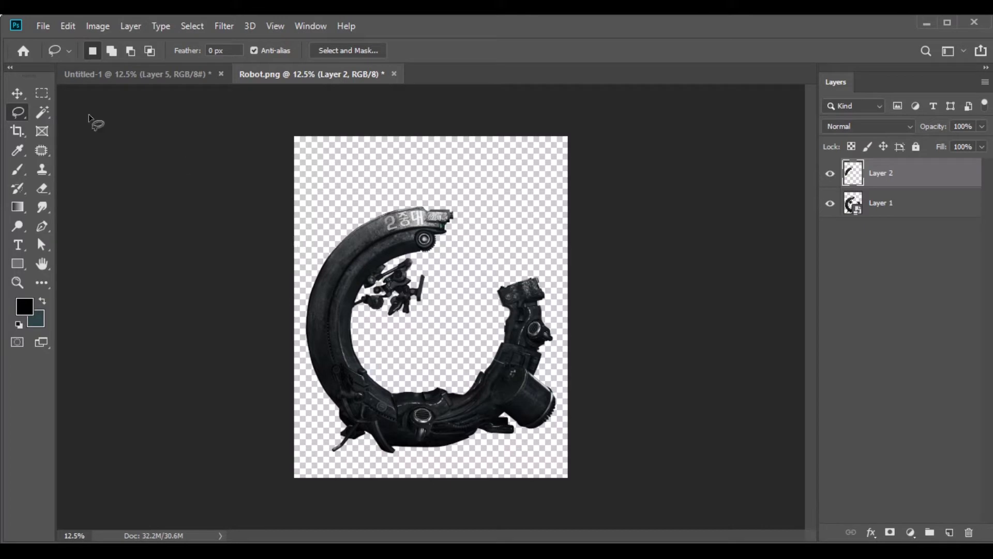
# Bring the copied arc into the composite, rotate it about -90 degrees, and place it over the canvas's lower-left corner.
pyautogui.press('v')
pyautogui.moveTo(256, 225); pyautogui.dragTo(354, 412)
pyautogui.click(67, 26)
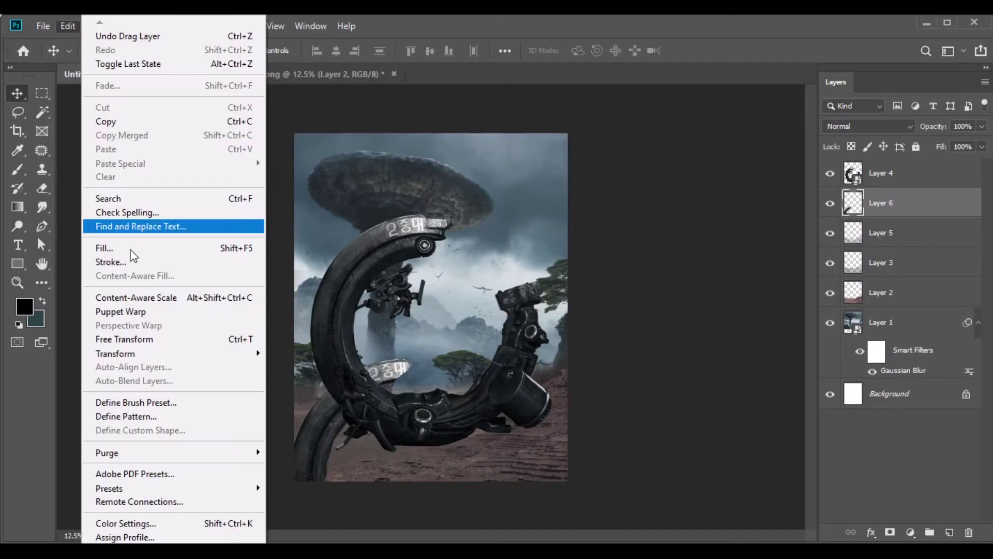
pyautogui.click(155, 338)
pyautogui.moveTo(248, 359); pyautogui.dragTo(220, 474)
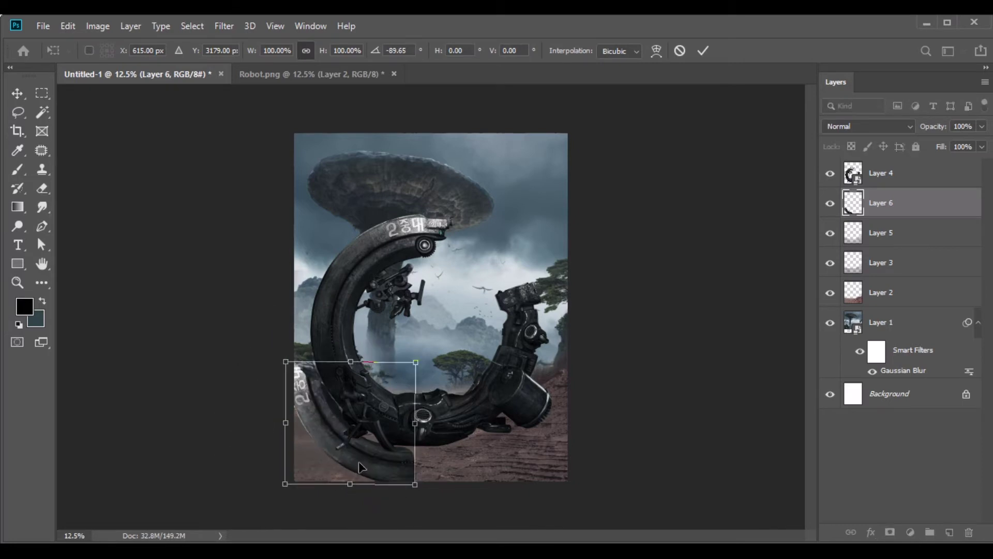
pyautogui.moveTo(369, 461); pyautogui.dragTo(325, 495)
# Warp the arc so it curves from the left edge along the bottom-left corner of the canvas.
pyautogui.rightClick(317, 465)
pyautogui.moveTo(335, 474); pyautogui.dragTo(343, 468)
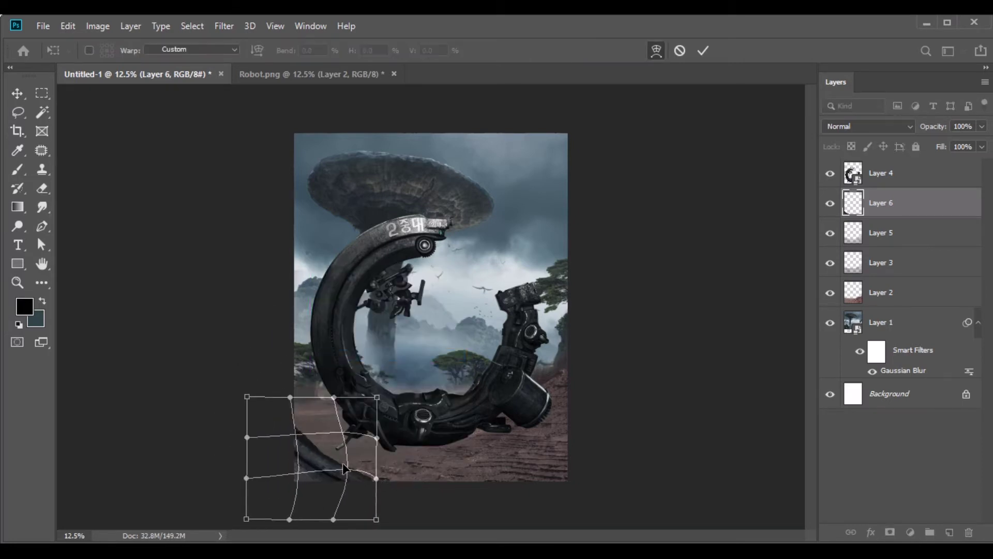
pyautogui.hotkey('ctrl', 'z')
pyautogui.moveTo(246, 398); pyautogui.dragTo(254, 327)
pyautogui.moveTo(351, 479); pyautogui.dragTo(398, 494)
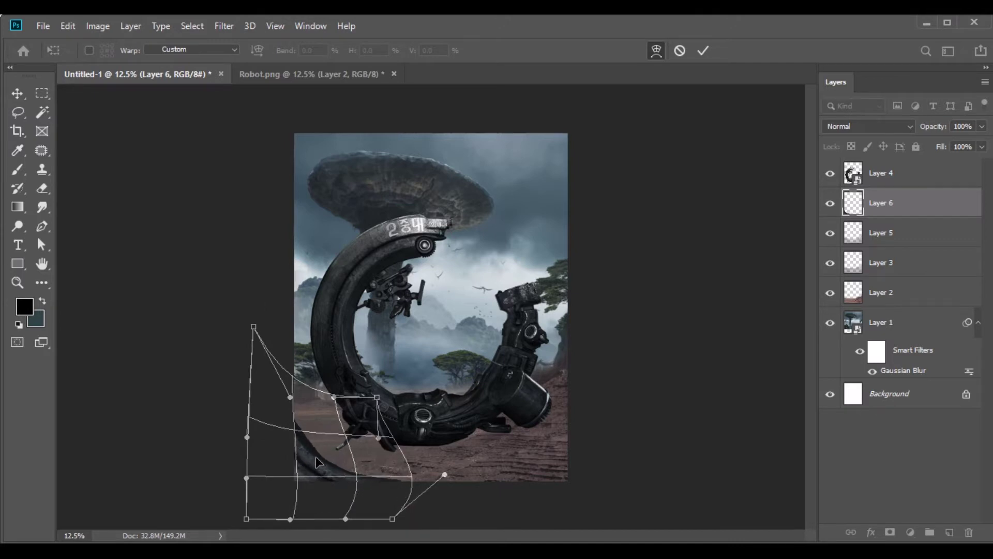
pyautogui.press('Return')
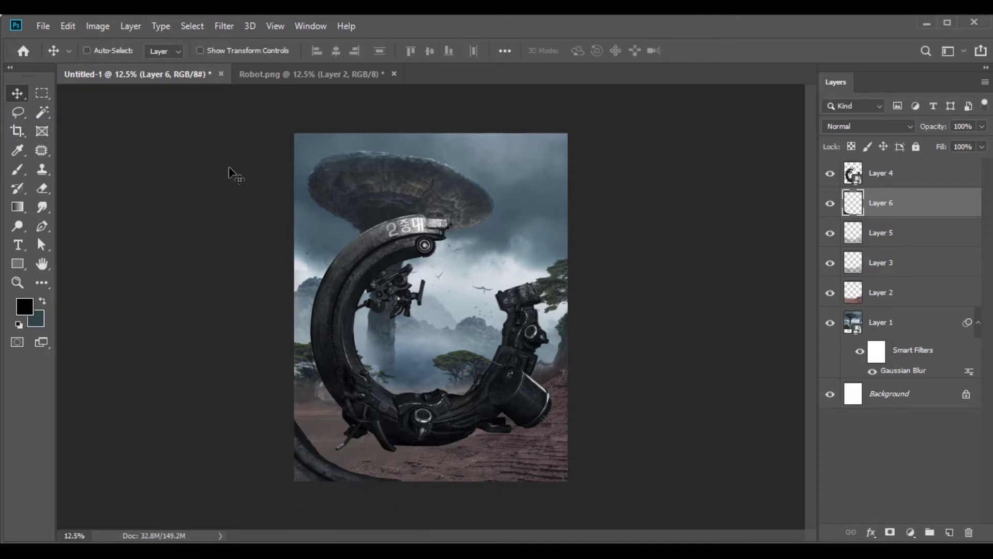
# Blur the corner arc on Layer 6 with a Gaussian Blur radius of about 30 pixels.
pyautogui.click(225, 26)
pyautogui.moveTo(362, 190)
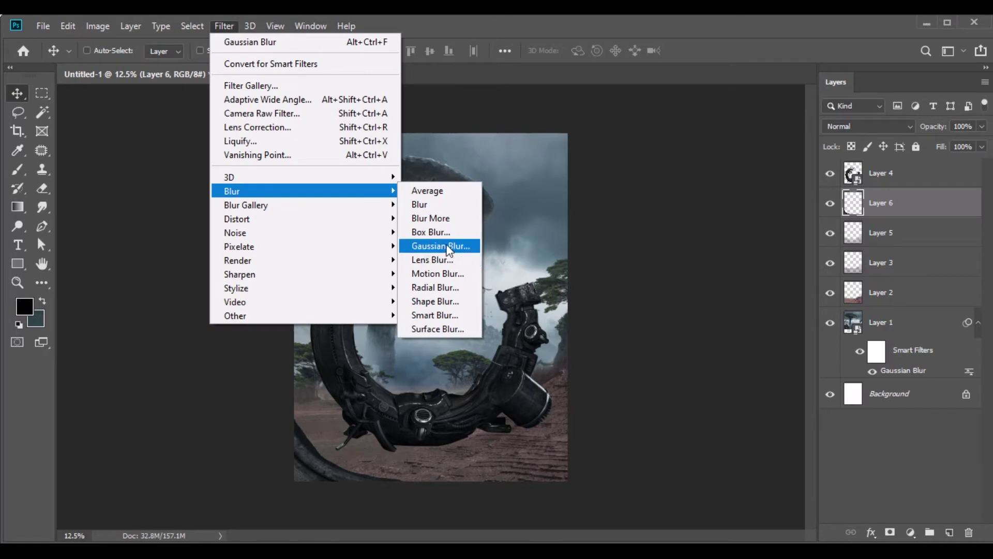
pyautogui.click(453, 246)
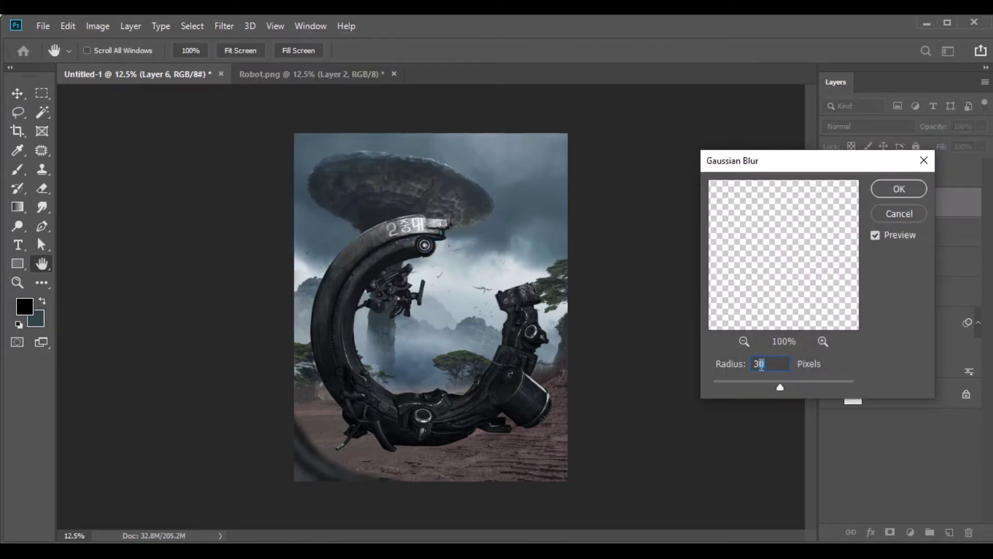
pyautogui.click(887, 187)
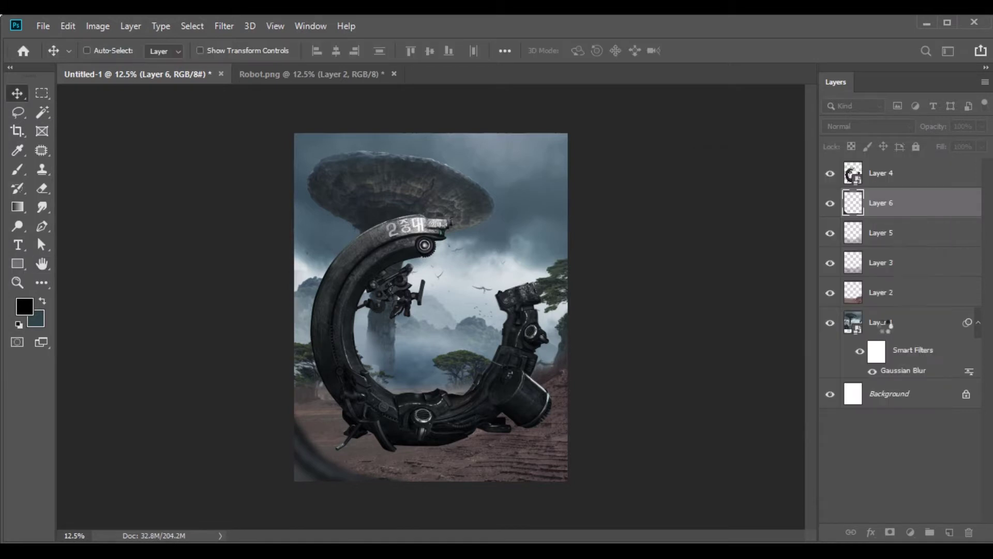
# Arrange Layer 6 above the robot layer, duplicate it, and move the blurred copy to the upper-right part of the canvas.
pyautogui.click(887, 176)
pyautogui.moveTo(877, 175); pyautogui.dragTo(949, 532)
pyautogui.moveTo(323, 464); pyautogui.dragTo(507, 225)
# Flip and rotate the duplicated arc with Free Transform so it follows the canvas's upper-right corner.
pyautogui.click(68, 26)
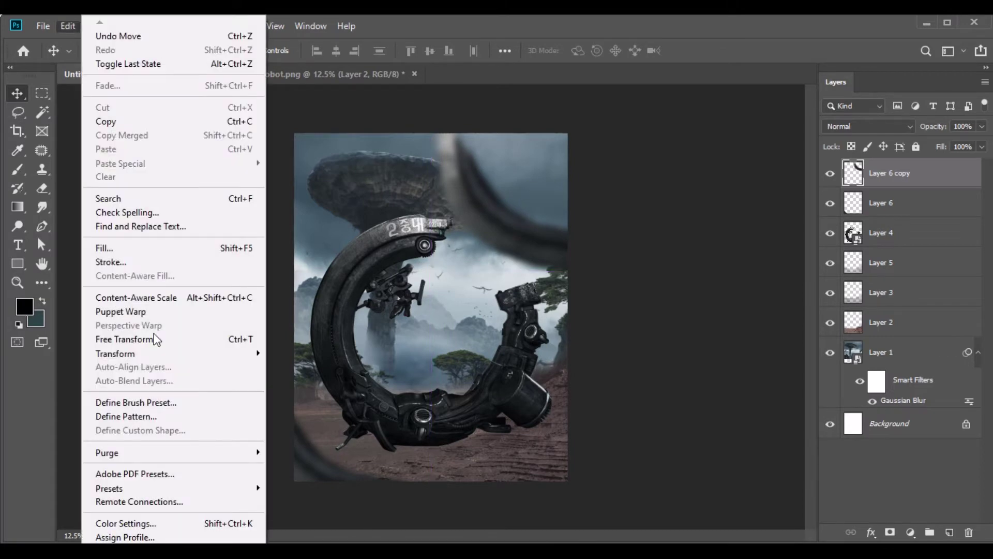
pyautogui.click(104, 339)
pyautogui.rightClick(491, 223)
pyautogui.click(533, 401)
pyautogui.moveTo(615, 316); pyautogui.dragTo(519, 154)
pyautogui.moveTo(613, 211); pyautogui.dragTo(548, 167)
# Warp the duplicated arc so it sweeps across the canvas's top edge and down its right side, and apply the transform.
pyautogui.rightClick(548, 168)
pyautogui.click(582, 255)
pyautogui.moveTo(353, 165); pyautogui.dragTo(341, 146)
pyautogui.moveTo(544, 168); pyautogui.dragTo(552, 176)
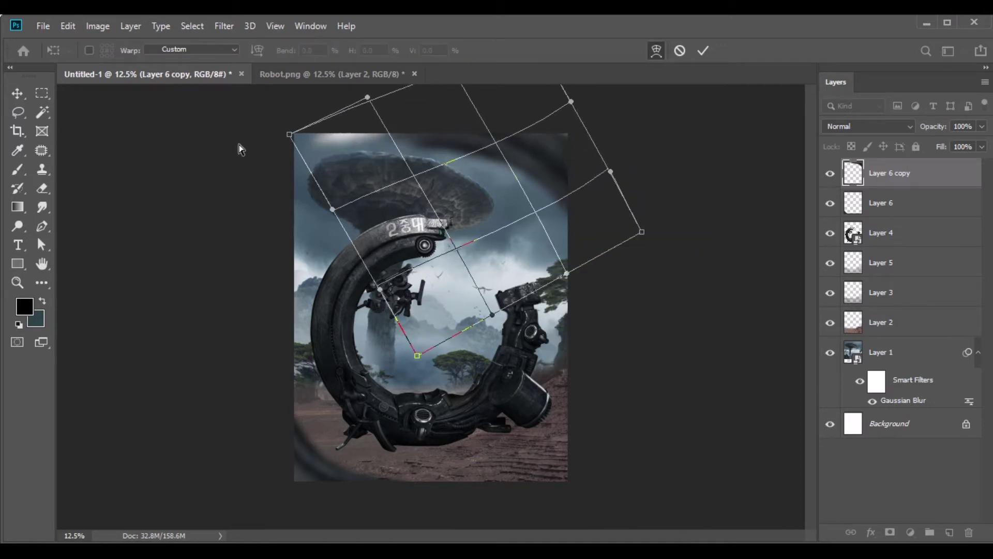
pyautogui.click(24, 92)
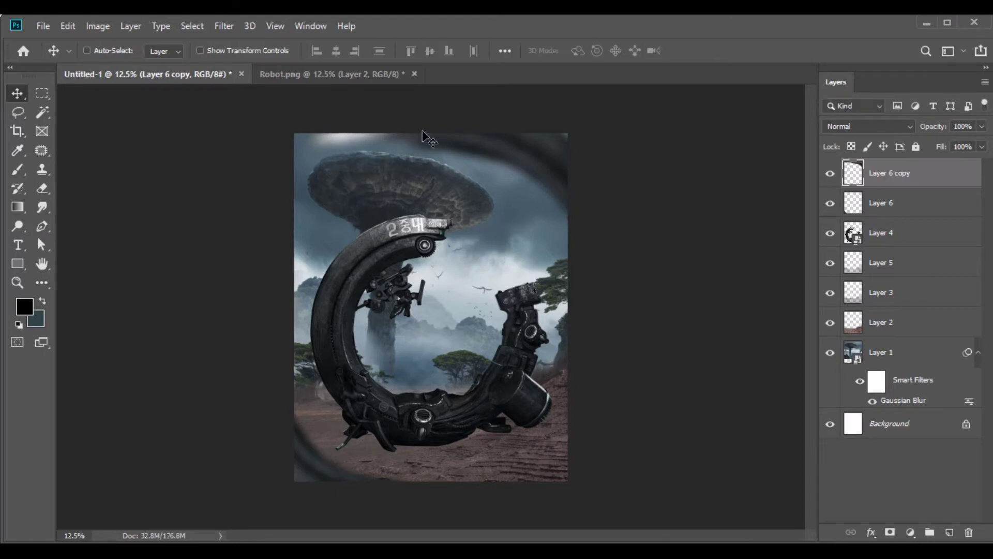
# Close the Robot.png document without saving its changes.
pyautogui.click(414, 74)
pyautogui.click(486, 228)
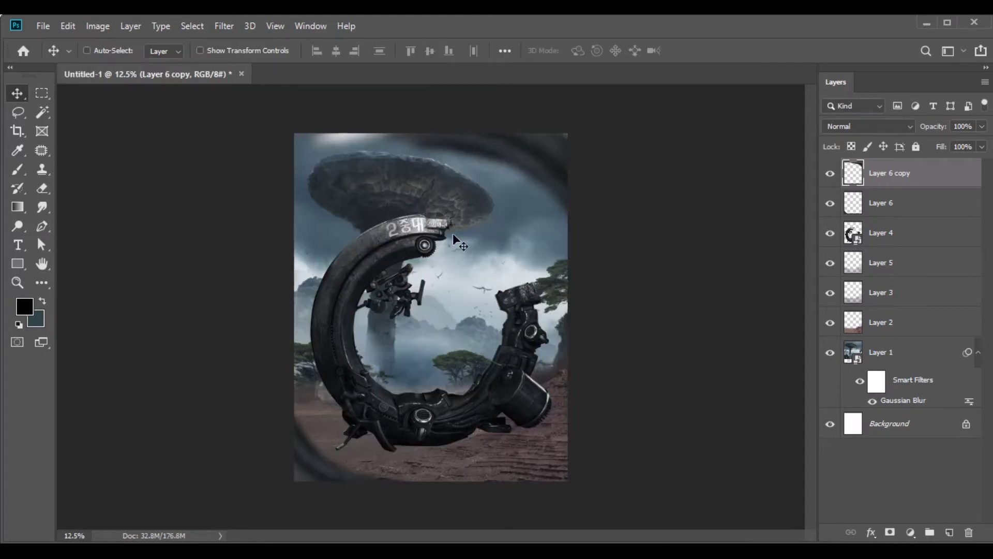
# Open PicsArt_09-11-12.14.11.png and bring its shadow into the Untitled-1 composite beneath the robotic ring.
pyautogui.hotkey('alt', 'Tab')
pyautogui.click(384, 339)
pyautogui.moveTo(715, 130); pyautogui.dragTo(368, 77)
pyautogui.moveTo(424, 318); pyautogui.dragTo(349, 259)
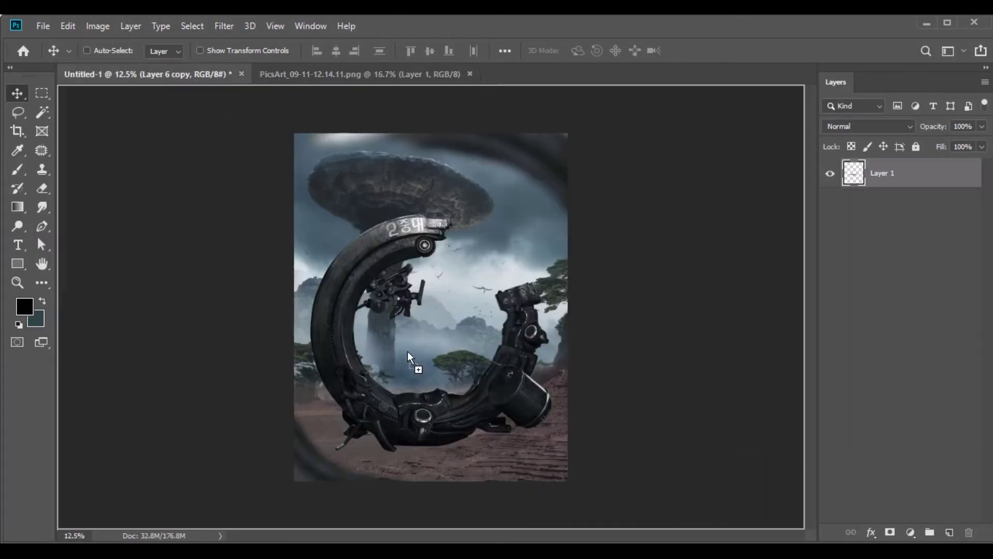
pyautogui.moveTo(424, 449); pyautogui.dragTo(424, 447)
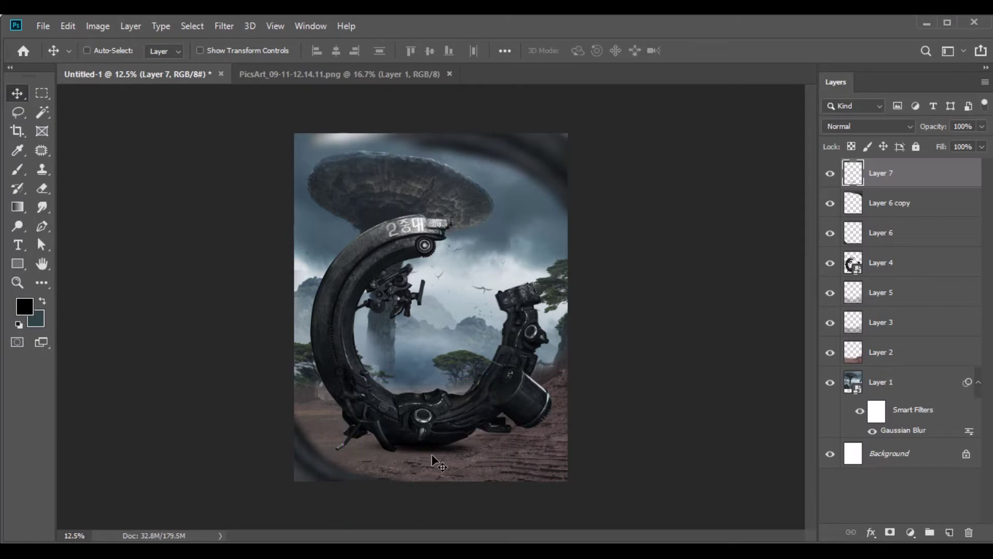
# Enlarge the shadow to about 138% with Free Transform, position it under the ring's base, and apply the transform.
pyautogui.hotkey('ctrl', '+')
pyautogui.hotkey('ctrl', '+')
pyautogui.hotkey('ctrl', '+')
pyautogui.scroll(-5, 436, 455)
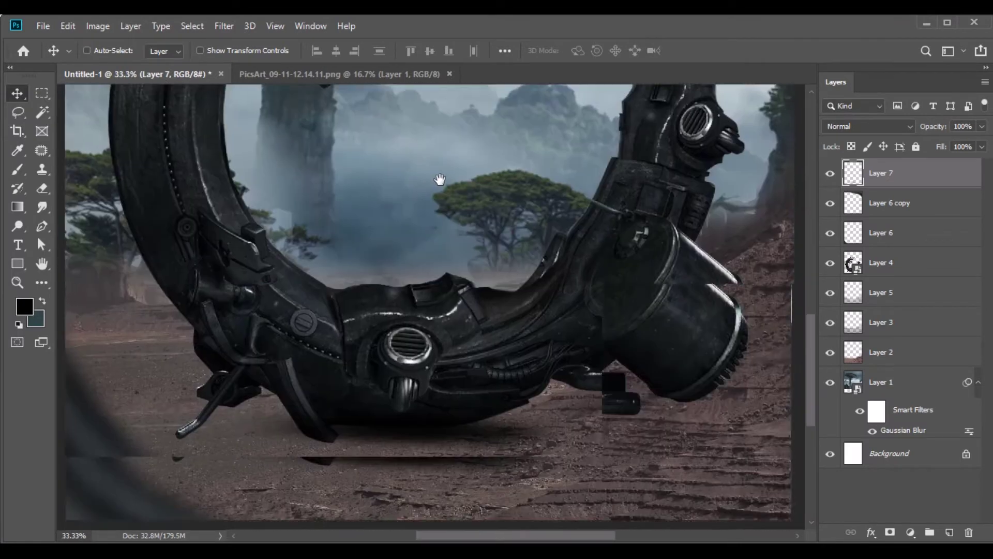
pyautogui.click(67, 26)
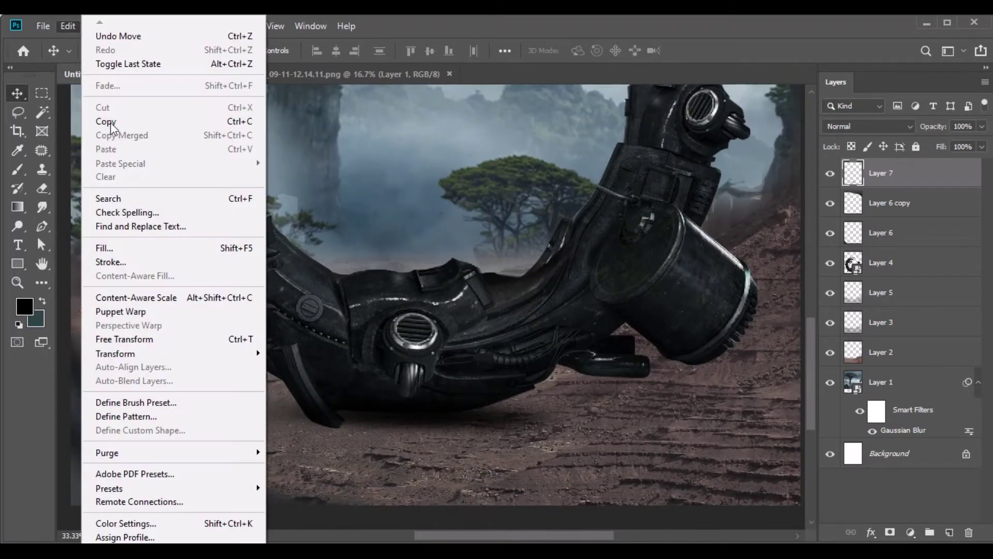
pyautogui.click(162, 337)
pyautogui.moveTo(614, 412); pyautogui.dragTo(693, 401)
pyautogui.moveTo(510, 421); pyautogui.dragTo(491, 421)
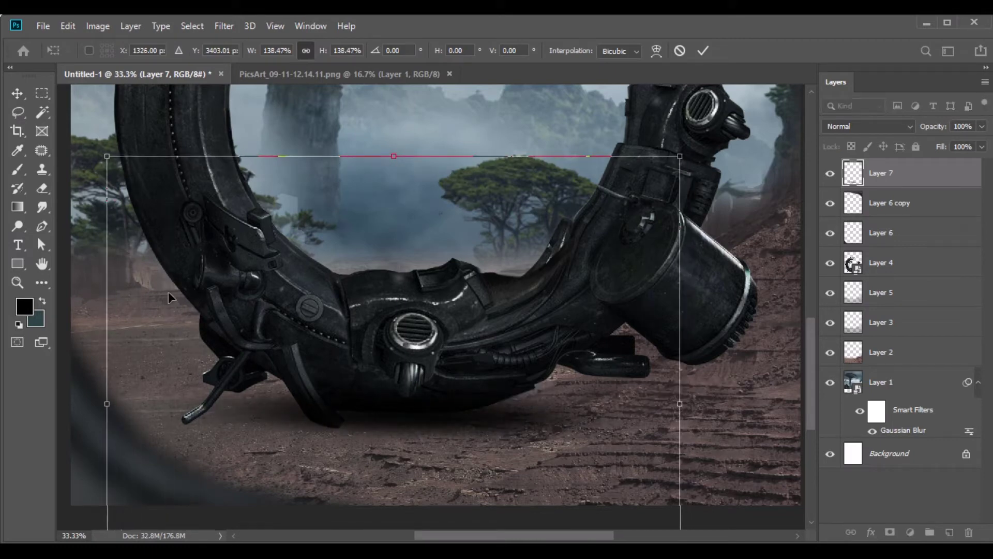
pyautogui.click(23, 97)
# Arrange shadow Layer 7 directly beneath Layer 4 and duplicate it, placing the copy under the ring's front support legs.
pyautogui.moveTo(879, 172); pyautogui.dragTo(882, 279)
pyautogui.moveTo(491, 416); pyautogui.dragTo(506, 415)
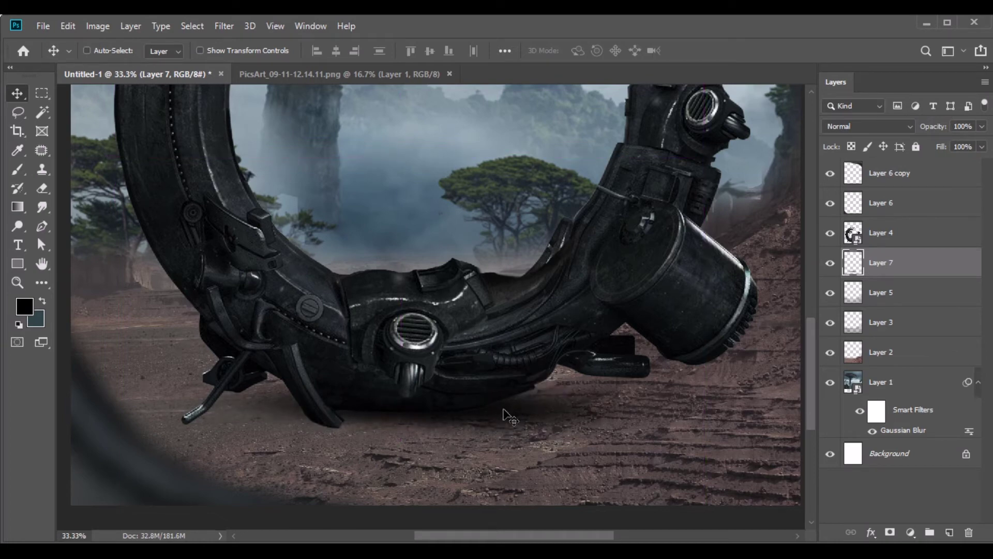
pyautogui.moveTo(886, 274); pyautogui.dragTo(949, 532)
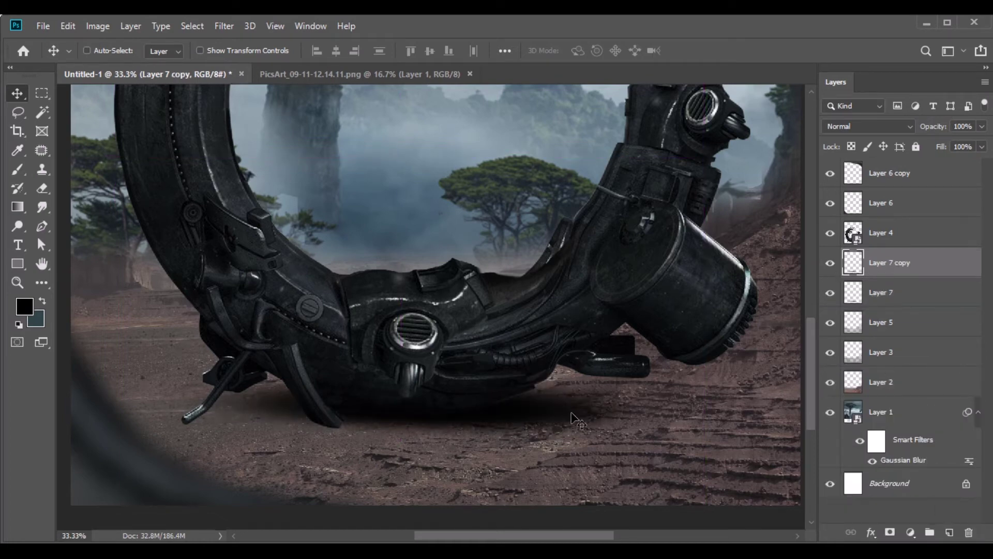
pyautogui.moveTo(579, 420); pyautogui.dragTo(488, 416)
pyautogui.moveTo(375, 431); pyautogui.dragTo(311, 401)
# Scale the shadow copy to 52%, flatten it beneath the front support legs, and set its fill to 70%.
pyautogui.click(67, 26)
pyautogui.click(172, 335)
pyautogui.moveTo(266, 393); pyautogui.dragTo(273, 436)
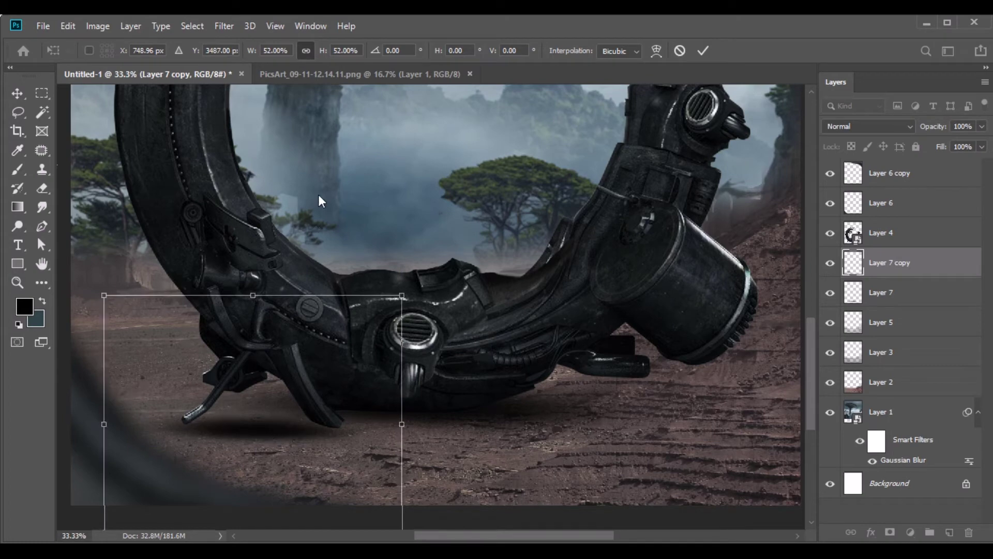
pyautogui.moveTo(250, 295); pyautogui.dragTo(251, 395)
pyautogui.moveTo(258, 472); pyautogui.dragTo(268, 427)
pyautogui.press('Return')
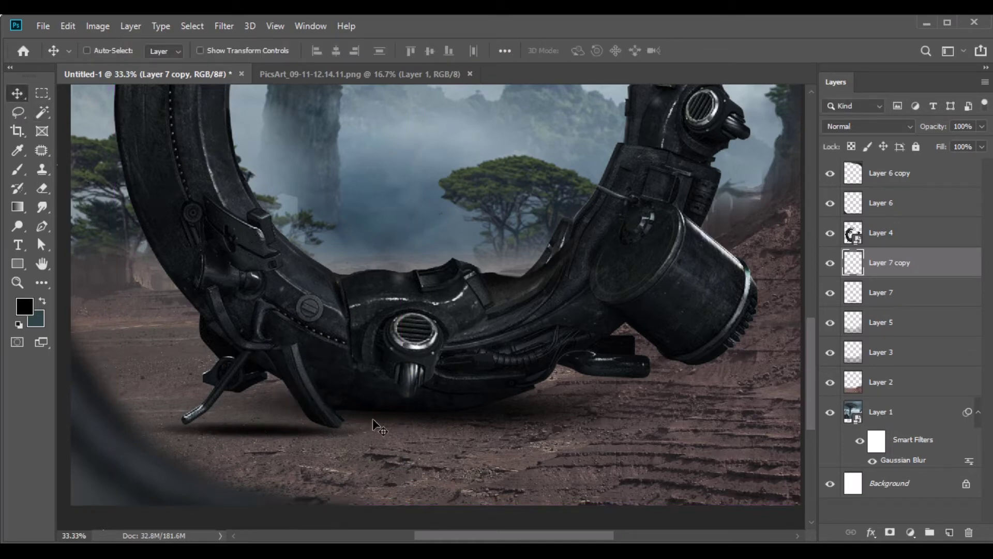
pyautogui.write('70')
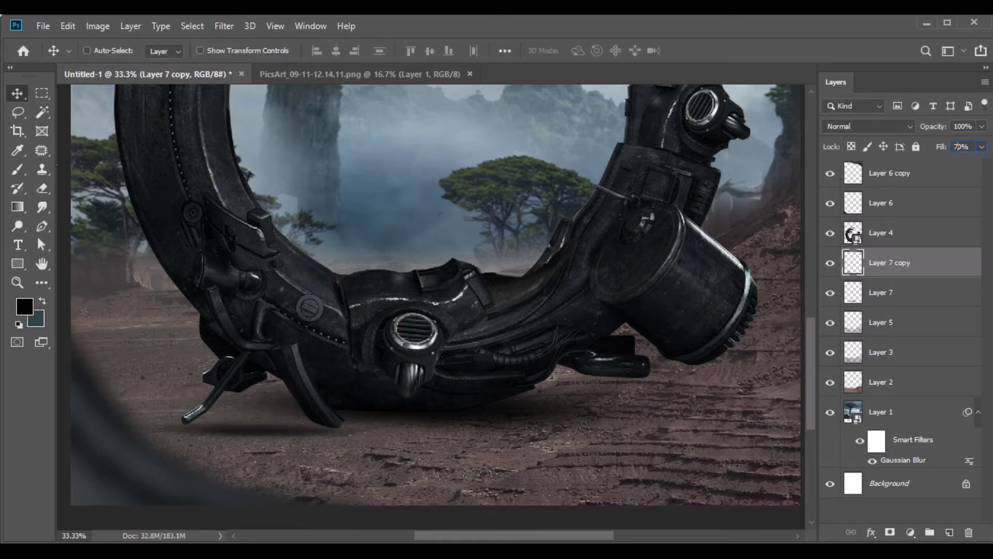
# Close the PicsArt_09-11-12.14.11.png document.
pyautogui.hotkey('ctrl', '-')
pyautogui.hotkey('ctrl', '-')
pyautogui.hotkey('ctrl', '-')
pyautogui.hotkey('ctrl', '-')
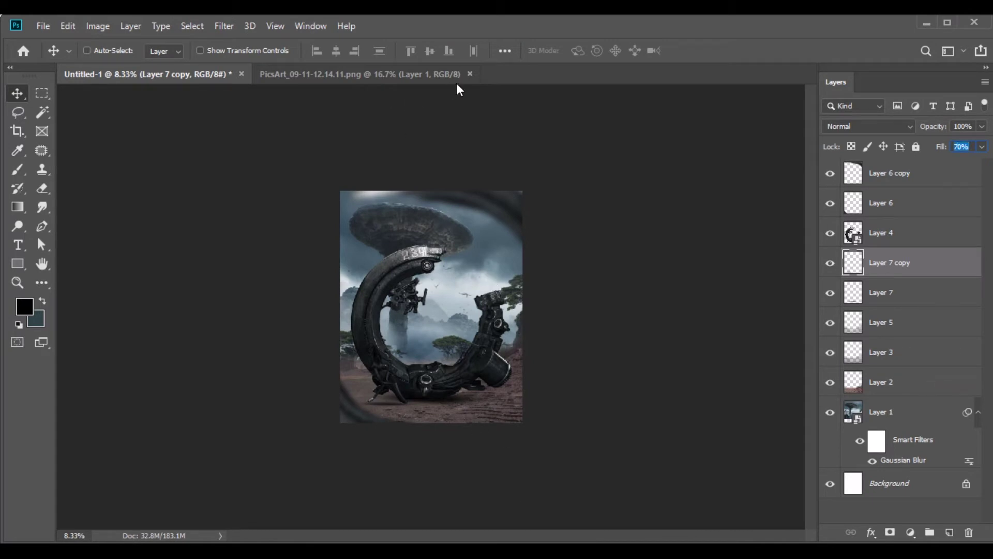
pyautogui.click(471, 74)
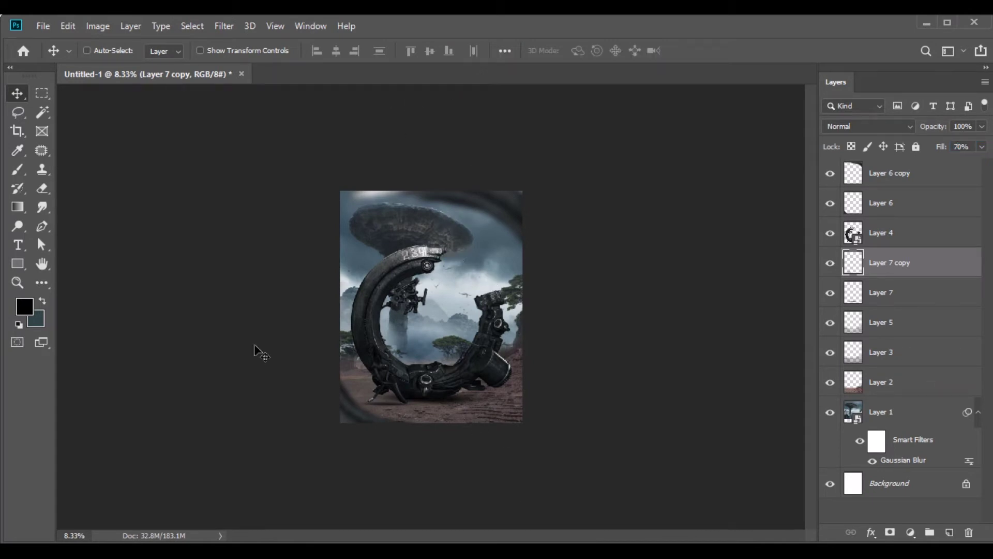
# Open IMG_0047.png and bring the cut-out of the seated man into the Untitled-1 composite.
pyautogui.hotkey('alt', 'Tab')
pyautogui.moveTo(636, 124); pyautogui.dragTo(357, 73)
pyautogui.moveTo(463, 318); pyautogui.dragTo(316, 245)
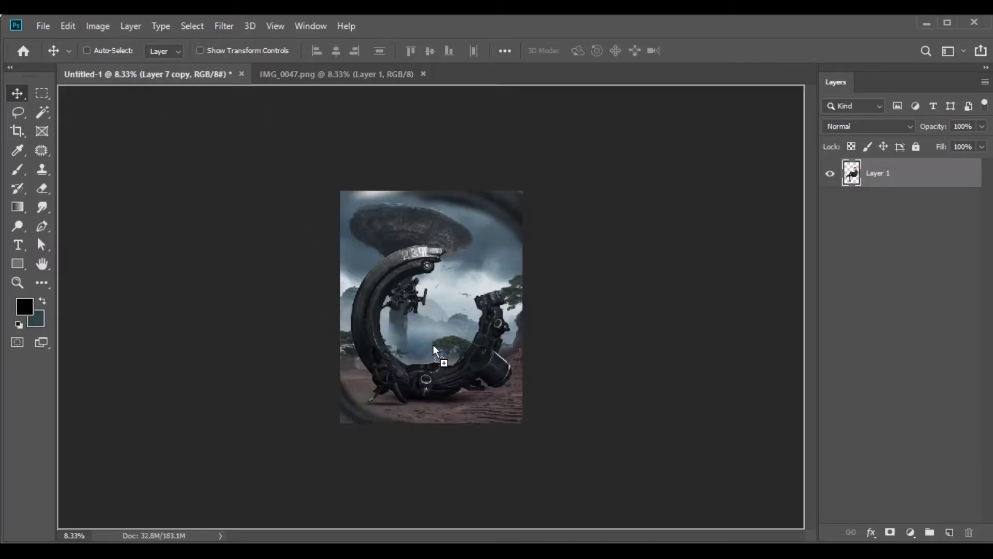
pyautogui.moveTo(427, 342); pyautogui.dragTo(434, 350)
# Arrange the man's Layer 8 above Layer 4 and convert it to a smart object.
pyautogui.hotkey('ctrl', '+')
pyautogui.hotkey('ctrl', '+')
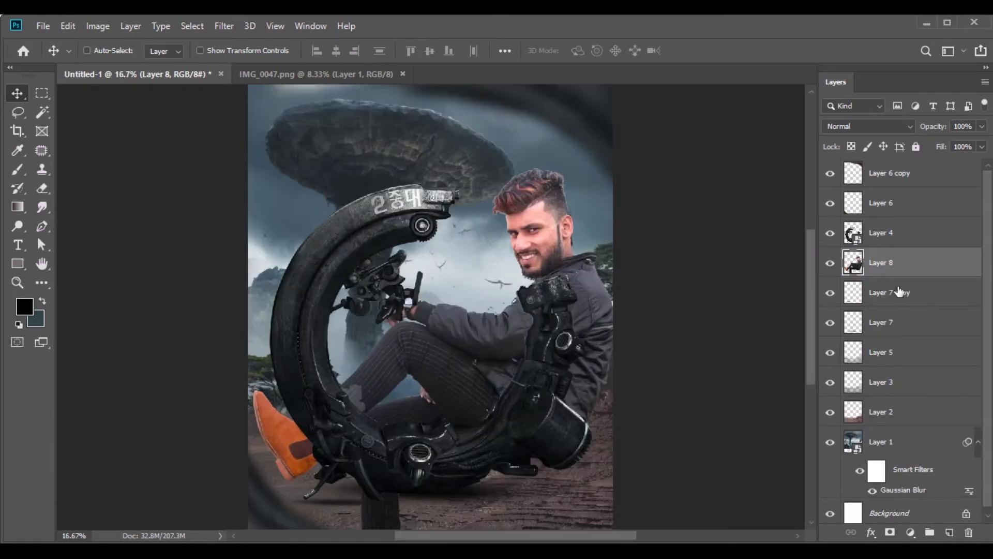
pyautogui.moveTo(880, 266); pyautogui.dragTo(882, 231)
pyautogui.rightClick(882, 233)
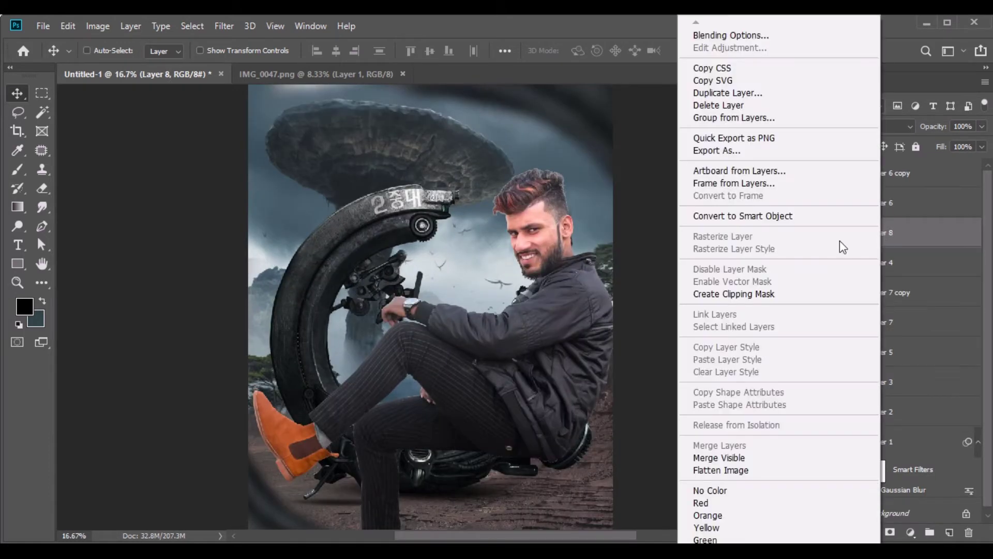
pyautogui.click(742, 216)
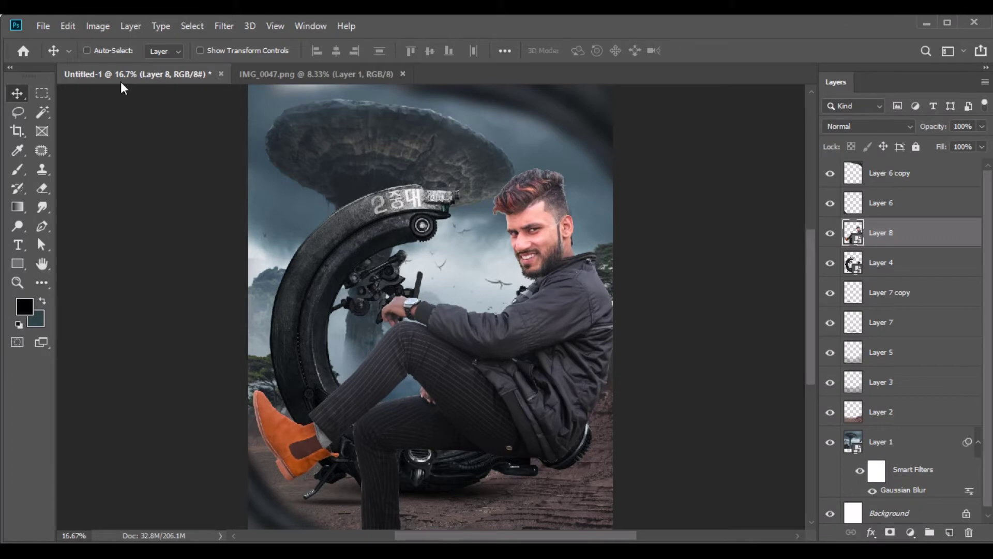
# Scale the man to 46%, rotate him about 8 degrees clockwise, and position him seated on the ring's inner base.
pyautogui.click(72, 26)
pyautogui.click(124, 337)
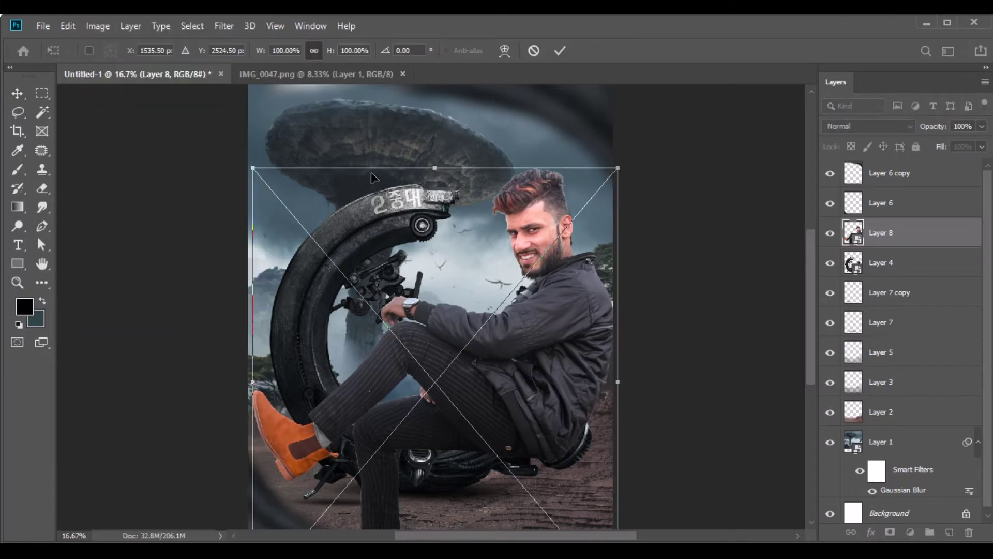
pyautogui.moveTo(332, 55); pyautogui.dragTo(292, 64)
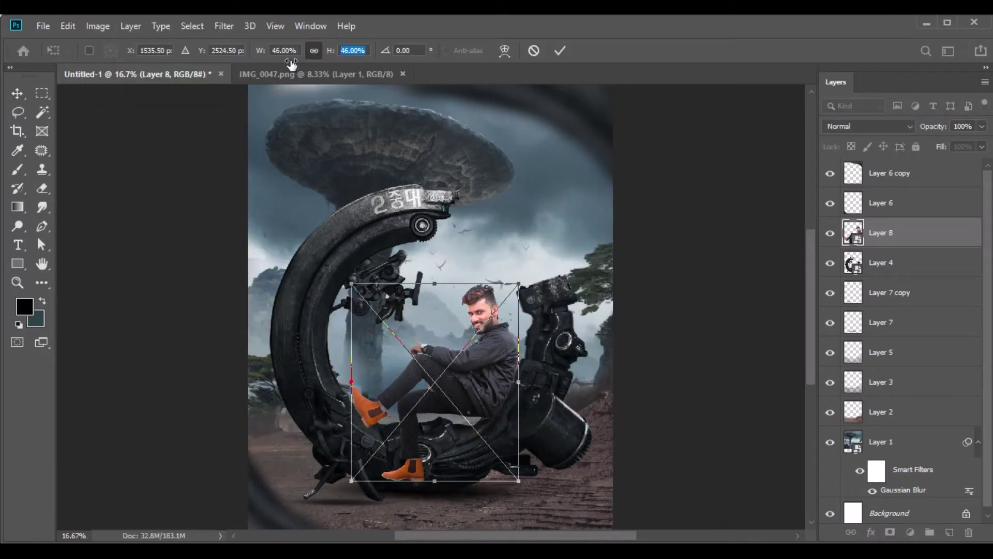
pyautogui.moveTo(485, 369)
pyautogui.mouseDown()
pyautogui.moveTo(491, 392)
pyautogui.moveTo(475, 377)
pyautogui.mouseUp()
pyautogui.moveTo(524, 326); pyautogui.dragTo(531, 336)
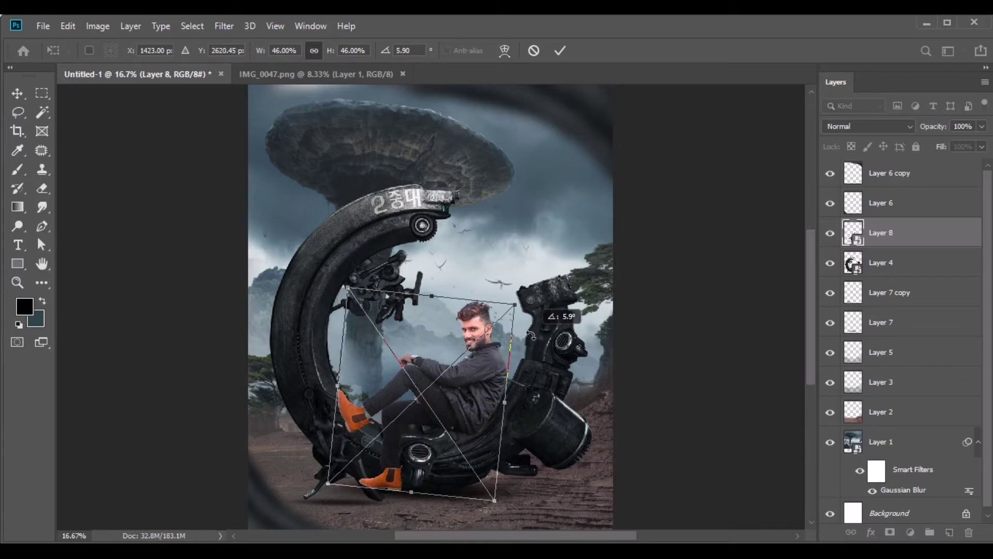
pyautogui.moveTo(469, 376); pyautogui.dragTo(470, 372)
pyautogui.moveTo(550, 328); pyautogui.dragTo(528, 354)
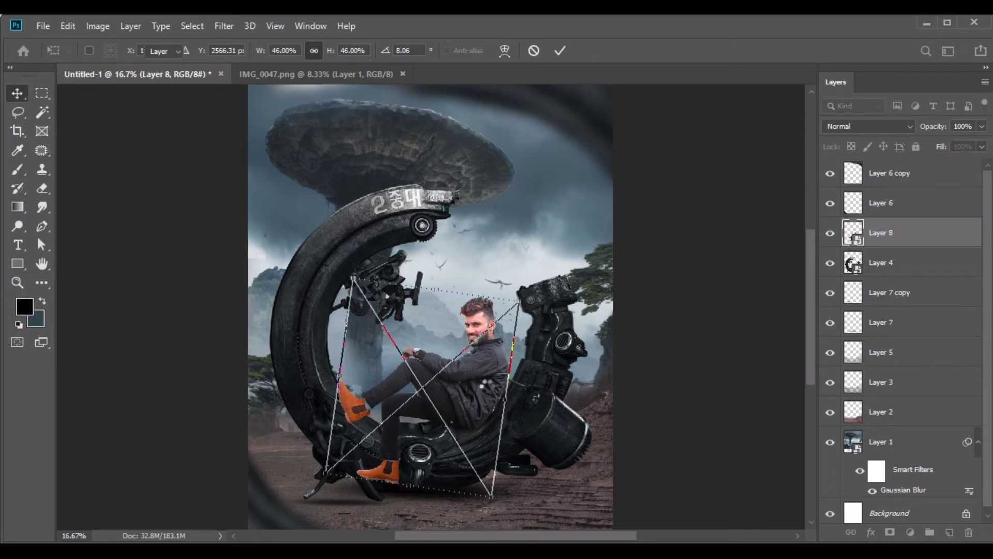
pyautogui.click(17, 94)
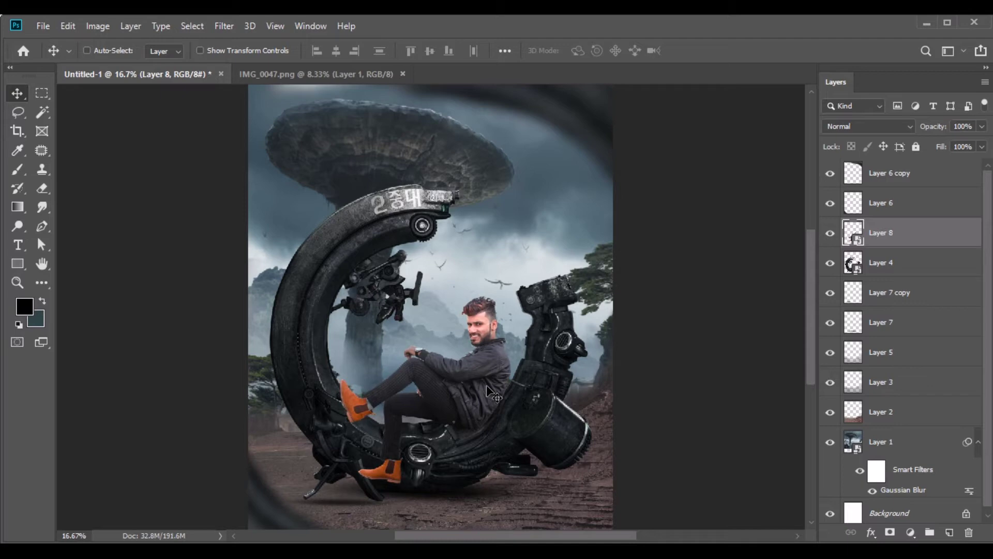
pyautogui.hotkey('shift', 'Right')
pyautogui.hotkey('shift', 'Right')
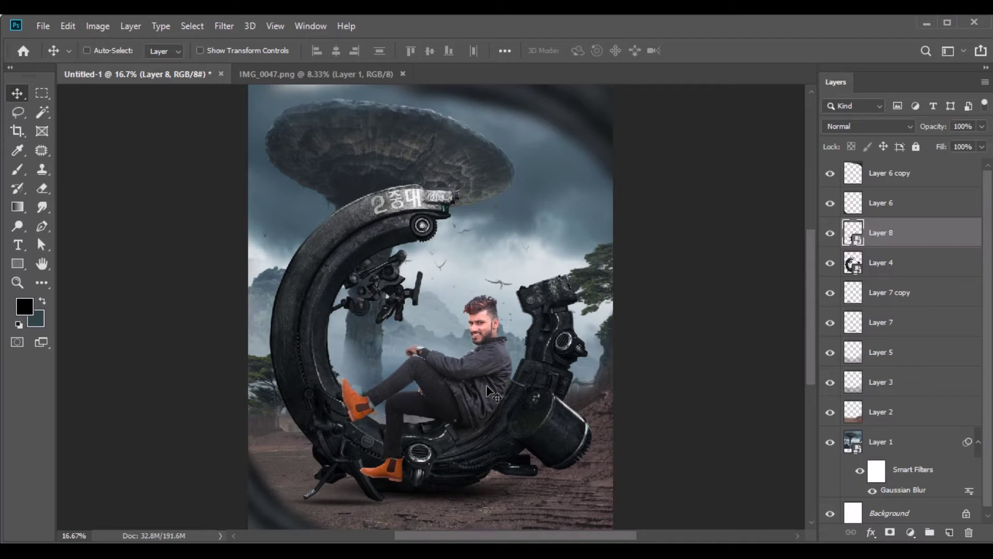
# Apply Camera Raw adjustments to the man's layer with Shadows +17, Blacks -32 and Clarity +30.
pyautogui.hotkey('ctrl', '+')
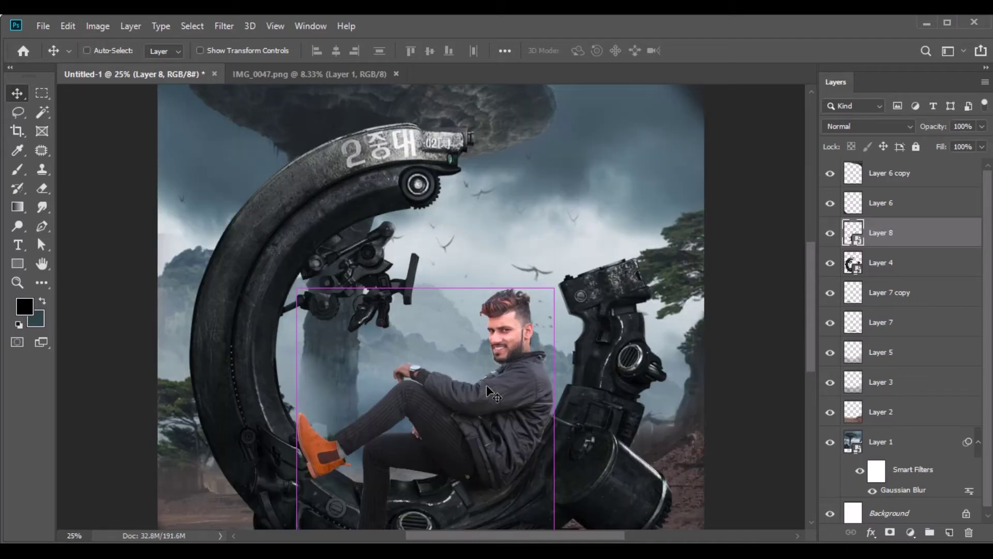
pyautogui.click(226, 26)
pyautogui.click(258, 113)
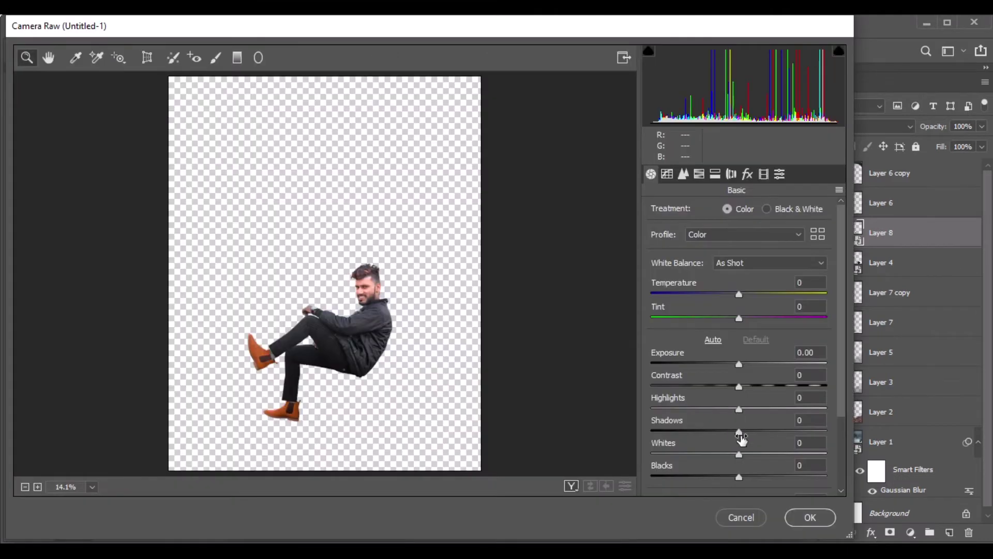
pyautogui.moveTo(749, 439); pyautogui.dragTo(754, 437)
pyautogui.moveTo(739, 476); pyautogui.dragTo(714, 488)
pyautogui.scroll(-3, 751, 442)
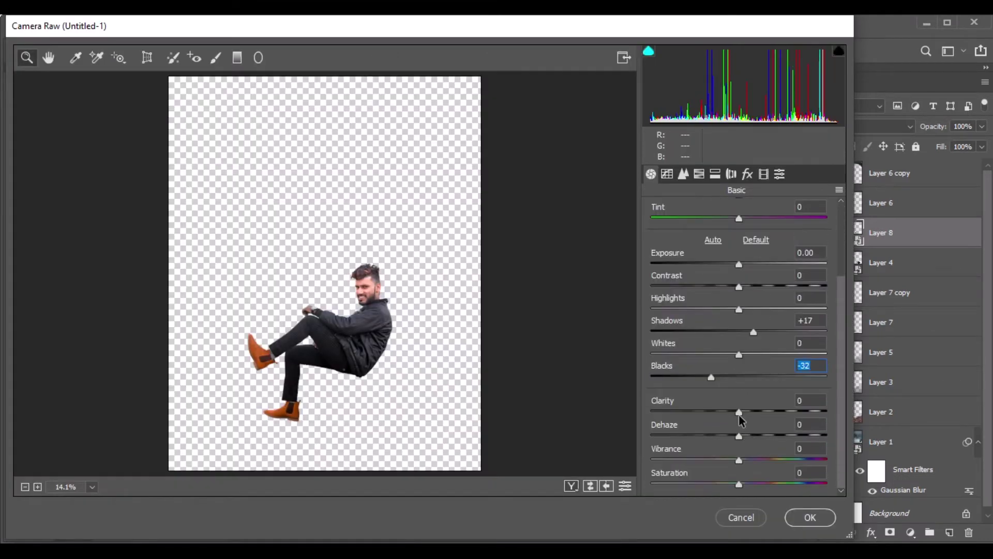
pyautogui.moveTo(741, 414); pyautogui.dragTo(767, 423)
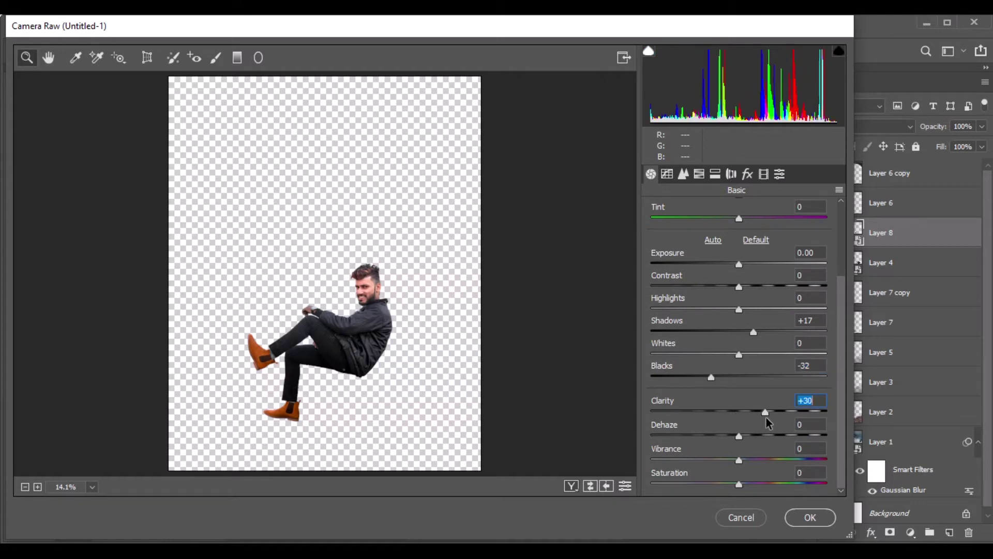
# Set the Oranges saturation to -20 in the HSL adjustments and apply the Camera Raw filter.
pyautogui.click(699, 175)
pyautogui.moveTo(737, 291); pyautogui.dragTo(725, 290)
pyautogui.click(710, 212)
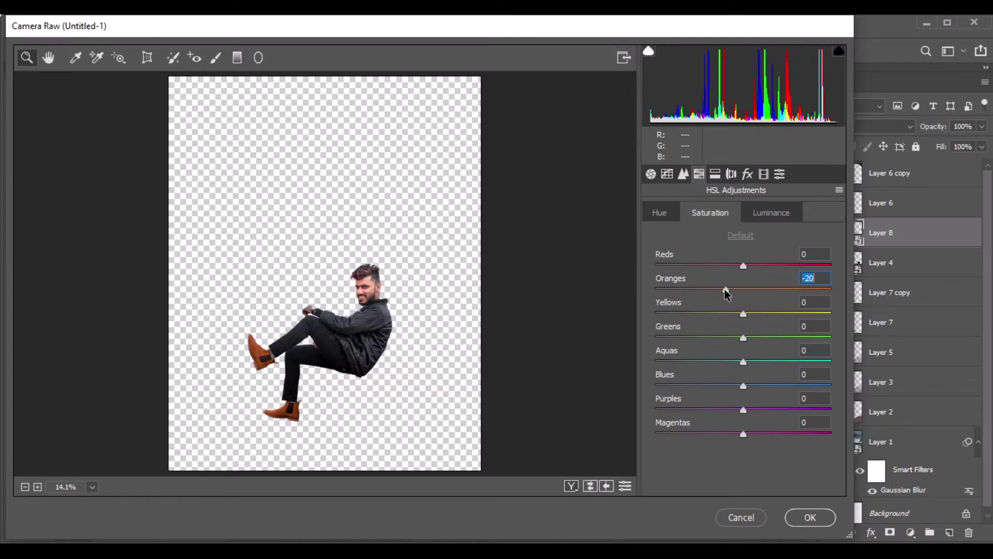
pyautogui.click(810, 517)
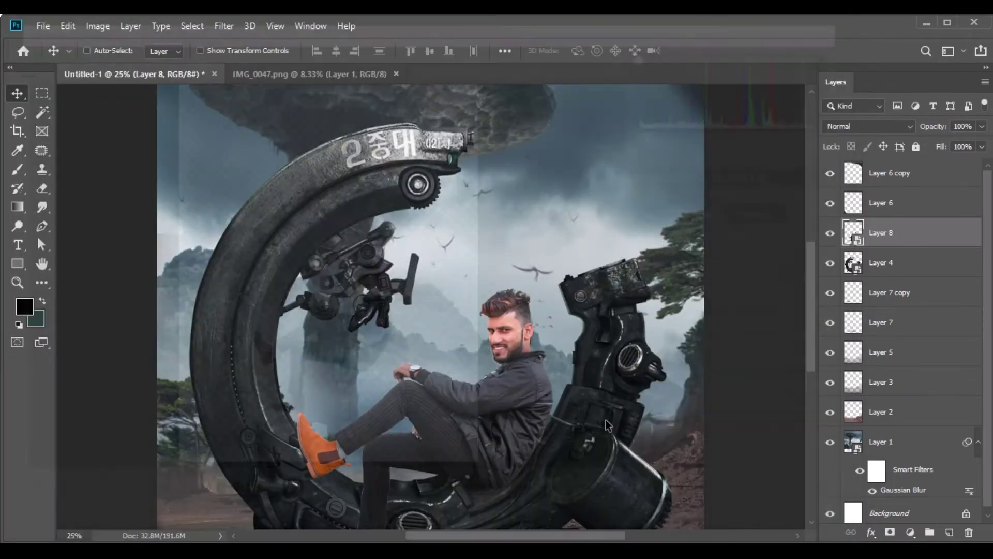
# Add a layer mask to the man's Layer 8 and lower the layer's fill to 37%.
pyautogui.scroll(-2, 520, 408)
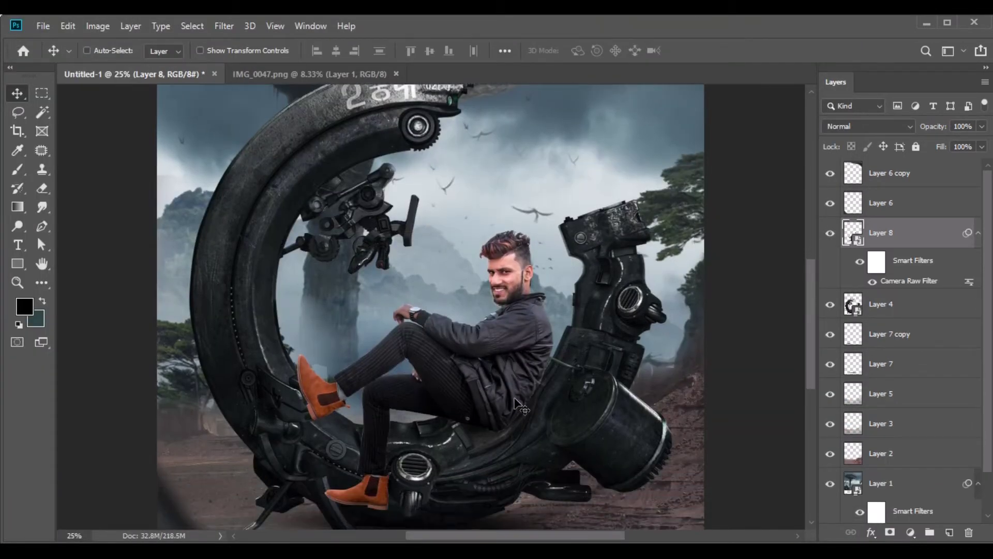
pyautogui.click(890, 533)
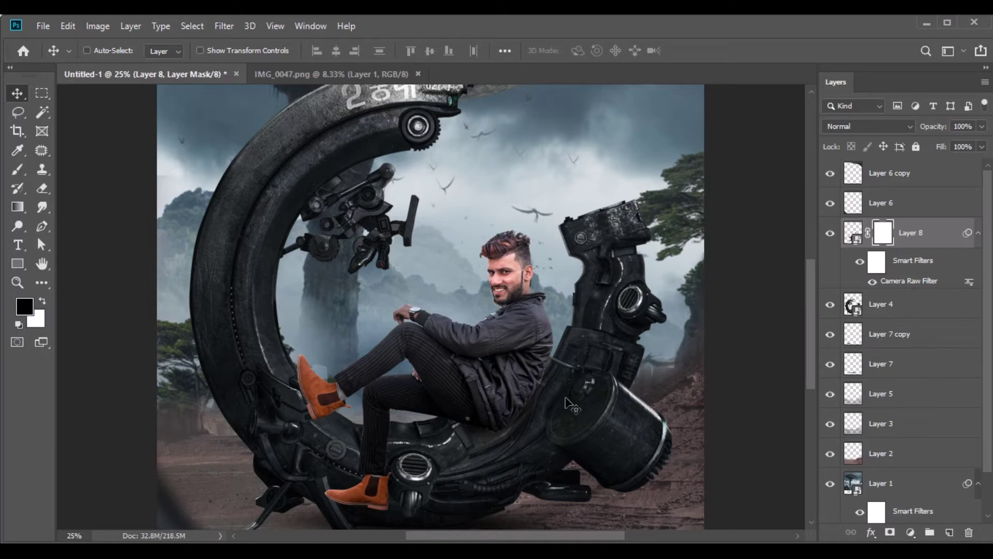
pyautogui.keyDown('ctrl'); pyautogui.click(440, 308); pyautogui.keyUp('ctrl')
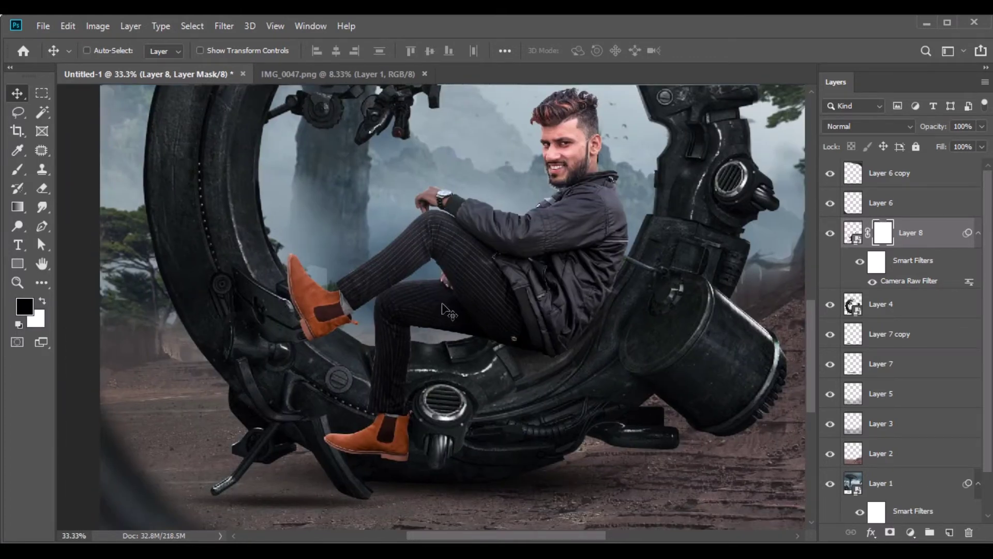
pyautogui.keyDown('ctrl'); pyautogui.click(398, 372); pyautogui.keyUp('ctrl')
pyautogui.keyDown('ctrl'); pyautogui.click(420, 307); pyautogui.keyUp('ctrl')
pyautogui.keyDown('ctrl'); pyautogui.click(420, 306); pyautogui.keyUp('ctrl')
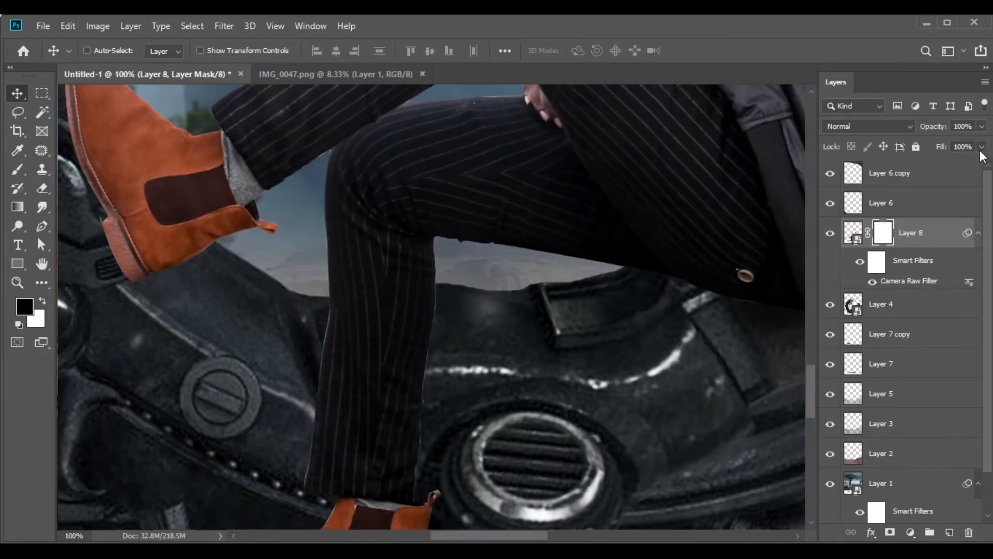
pyautogui.moveTo(956, 160); pyautogui.dragTo(940, 163)
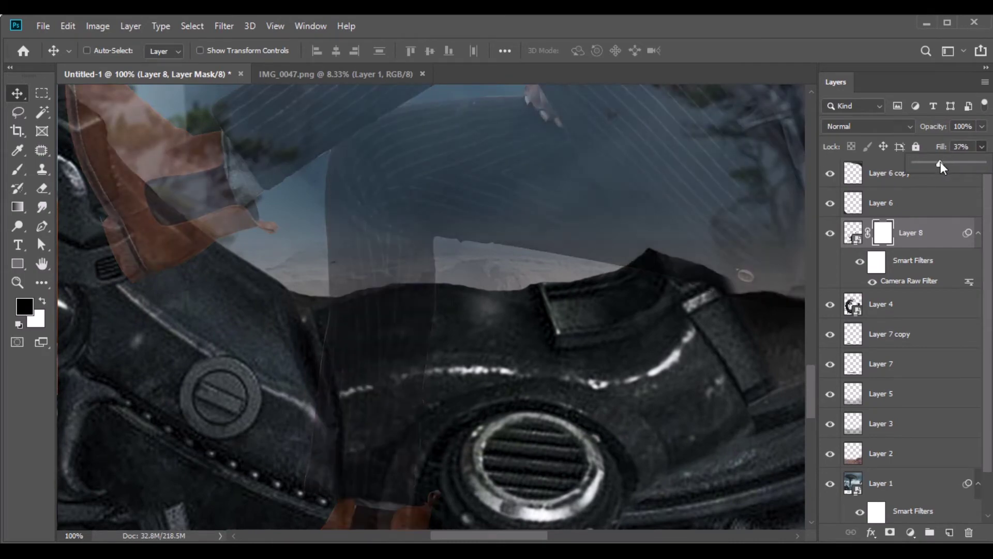
# Load the ring's outline as a selection and mask out the man's lower leg over the ring with a 70 px brush at 100% opacity.
pyautogui.keyDown('ctrl'); pyautogui.click(852, 305); pyautogui.keyUp('ctrl')
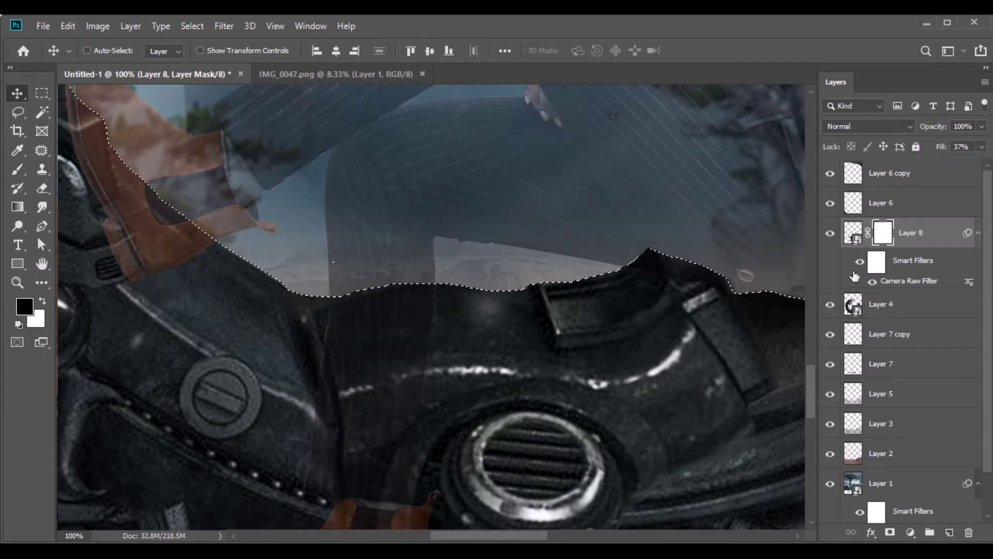
pyautogui.click(21, 171)
pyautogui.rightClick(429, 307)
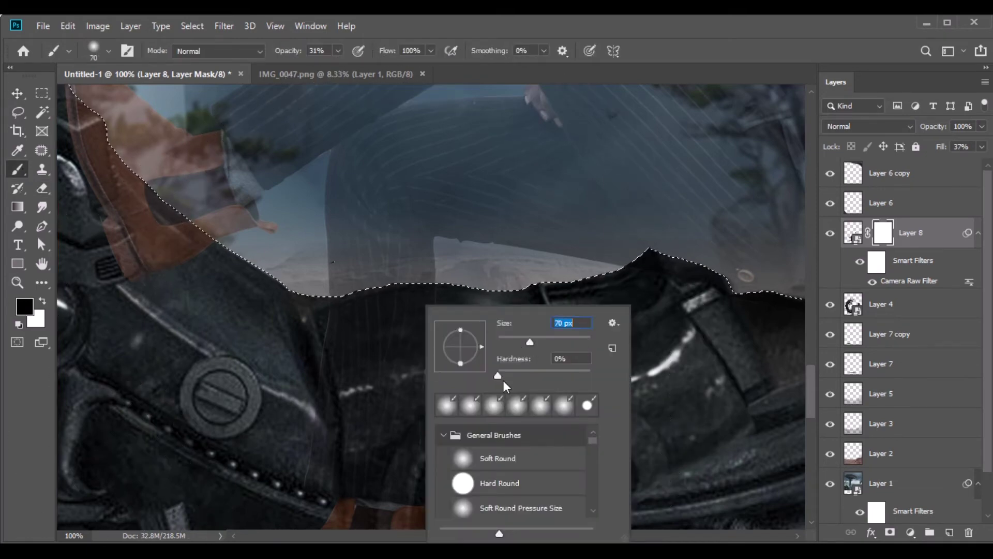
pyautogui.moveTo(337, 50); pyautogui.dragTo(440, 76)
pyautogui.moveTo(322, 389)
pyautogui.mouseDown()
pyautogui.moveTo(450, 510)
pyautogui.moveTo(336, 517)
pyautogui.mouseUp()
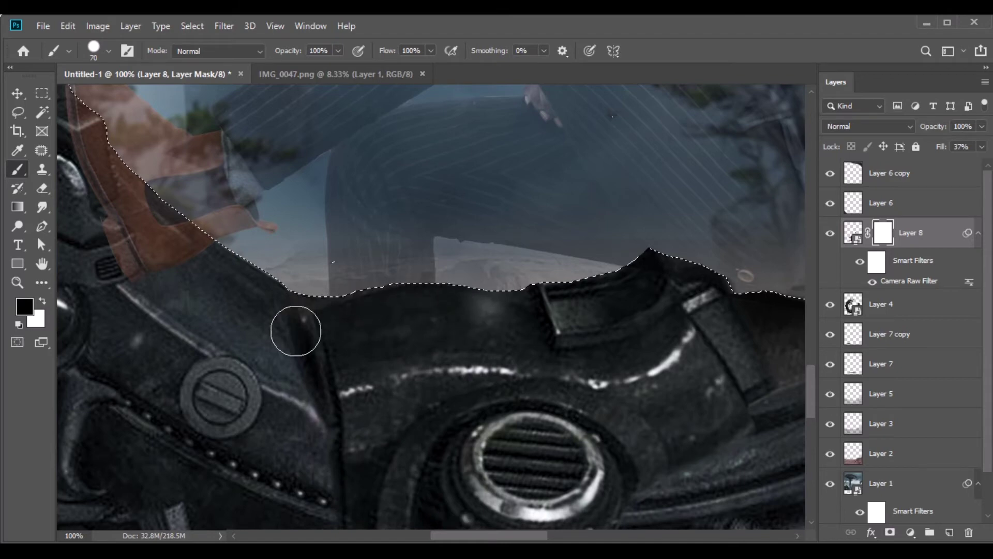
pyautogui.scroll(-5, 398, 414)
pyautogui.moveTo(466, 355)
pyautogui.mouseDown()
pyautogui.moveTo(466, 463)
pyautogui.moveTo(176, 416)
pyautogui.mouseUp()
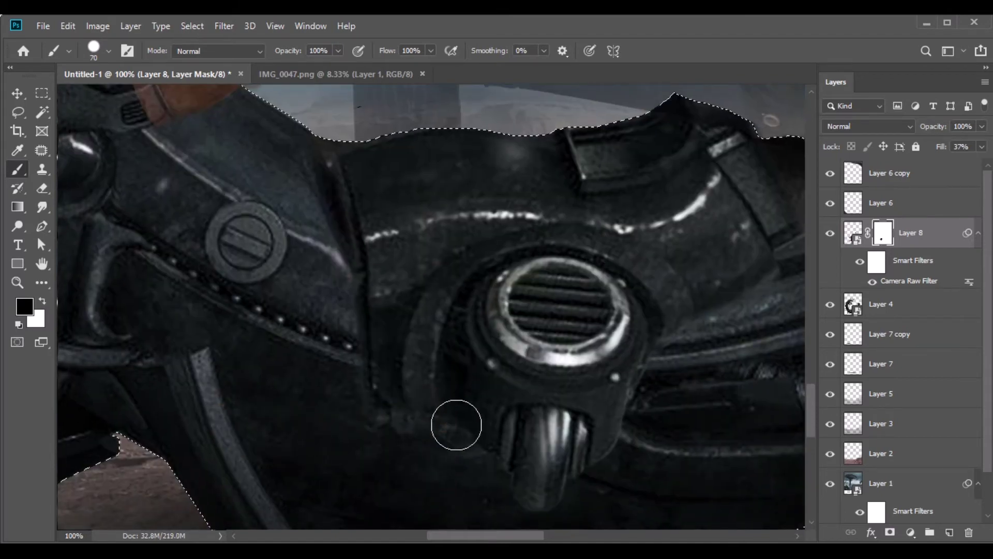
pyautogui.scroll(5, 334, 292)
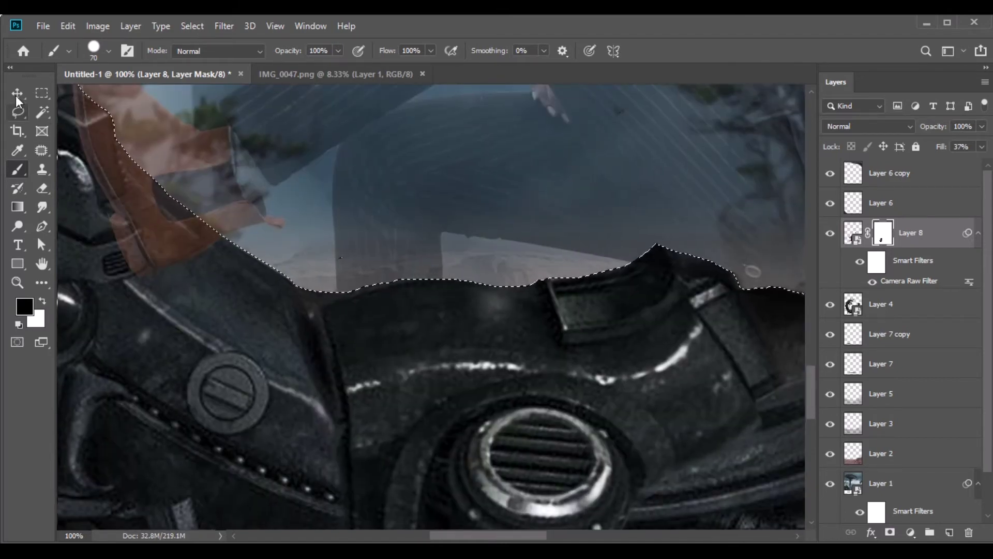
pyautogui.press('v')
pyautogui.click(192, 26)
pyautogui.click(206, 55)
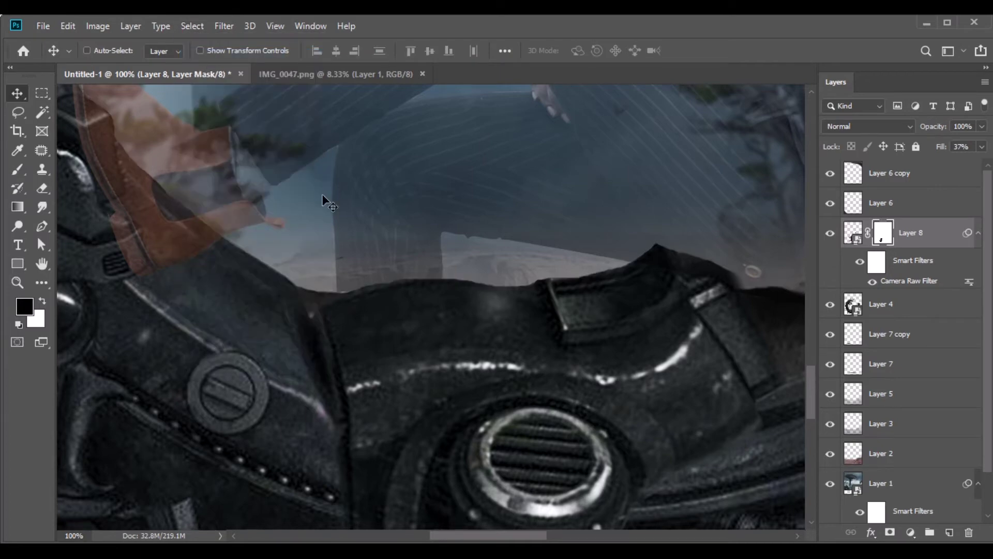
# Restore Layer 8's fill to 100%, rasterize the layer and apply its layer mask.
pyautogui.hotkey('ctrl', '-')
pyautogui.hotkey('ctrl', '-')
pyautogui.hotkey('ctrl', '-')
pyautogui.hotkey('ctrl', '-')
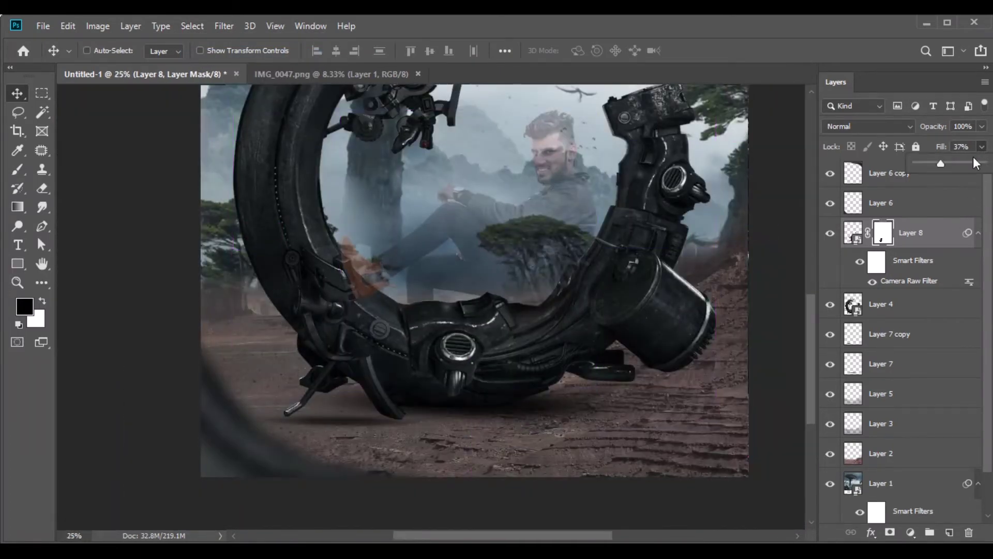
pyautogui.moveTo(985, 178); pyautogui.dragTo(989, 165)
pyautogui.rightClick(918, 232)
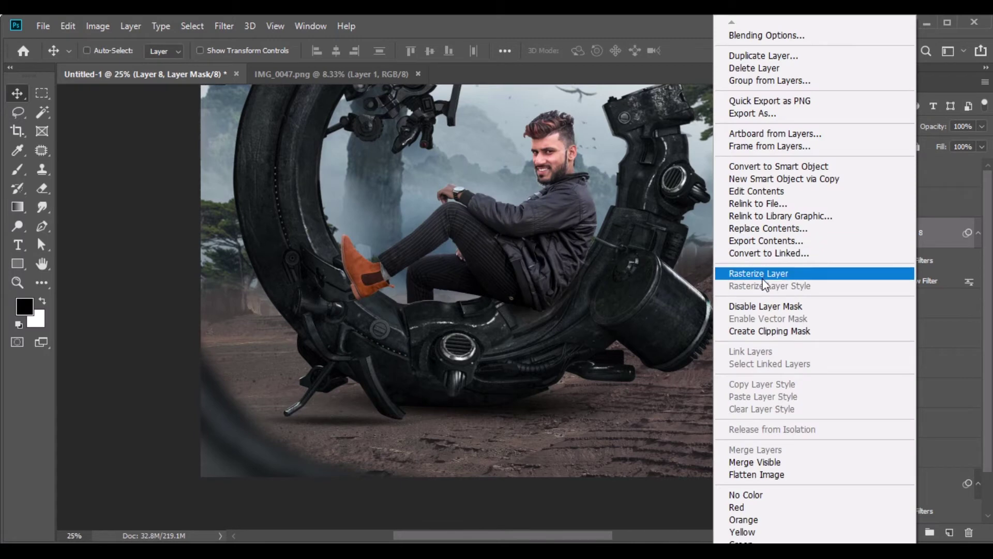
pyautogui.click(764, 269)
pyautogui.rightClick(885, 235)
pyautogui.click(886, 274)
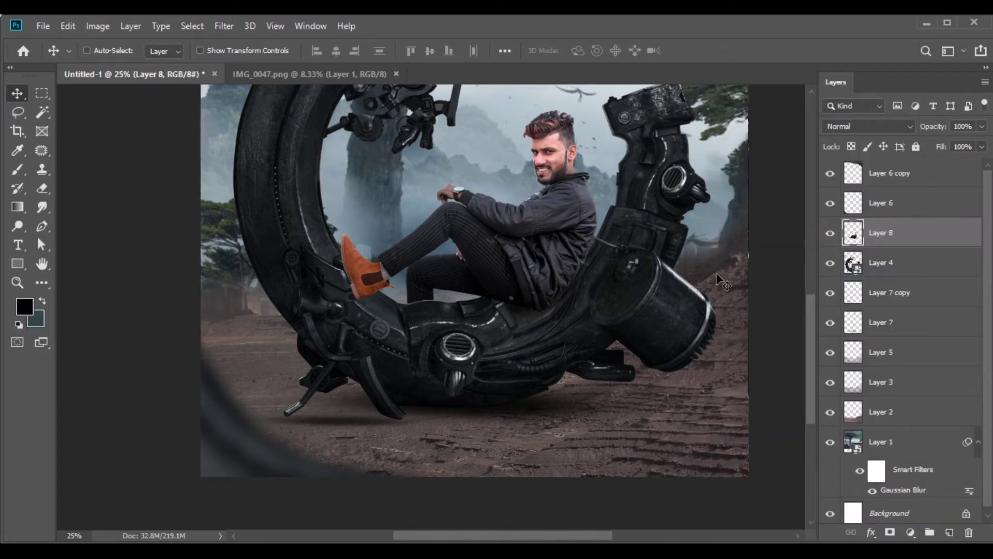
# Load the ring's outline from Layer 4 as a selection and add a new Overlay layer directly above it.
pyautogui.hotkey('ctrl', '-')
pyautogui.hotkey('ctrl', '-')
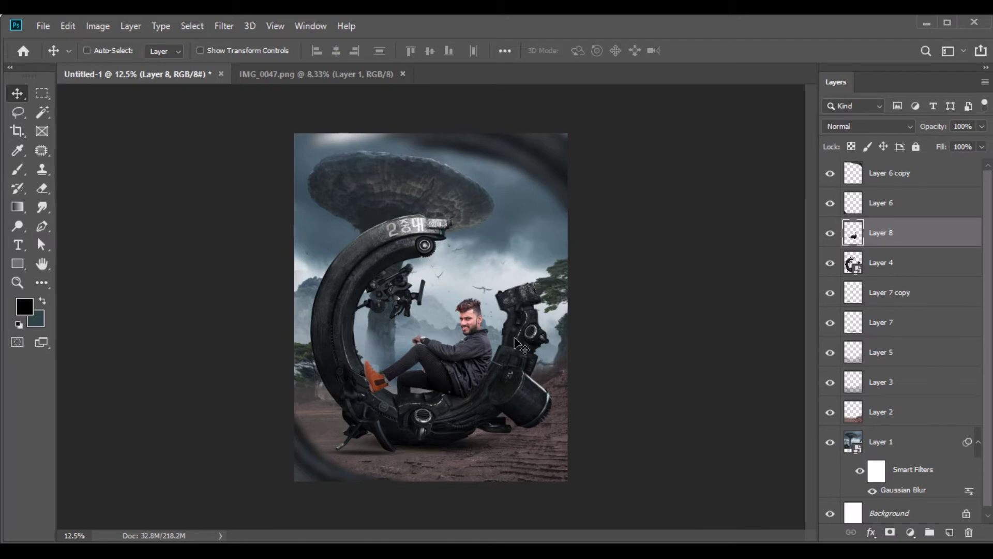
pyautogui.hotkey('ctrl', '+')
pyautogui.hotkey('ctrl', '+')
pyautogui.hotkey('ctrl', '+')
pyautogui.moveTo(553, 351); pyautogui.dragTo(549, 190)
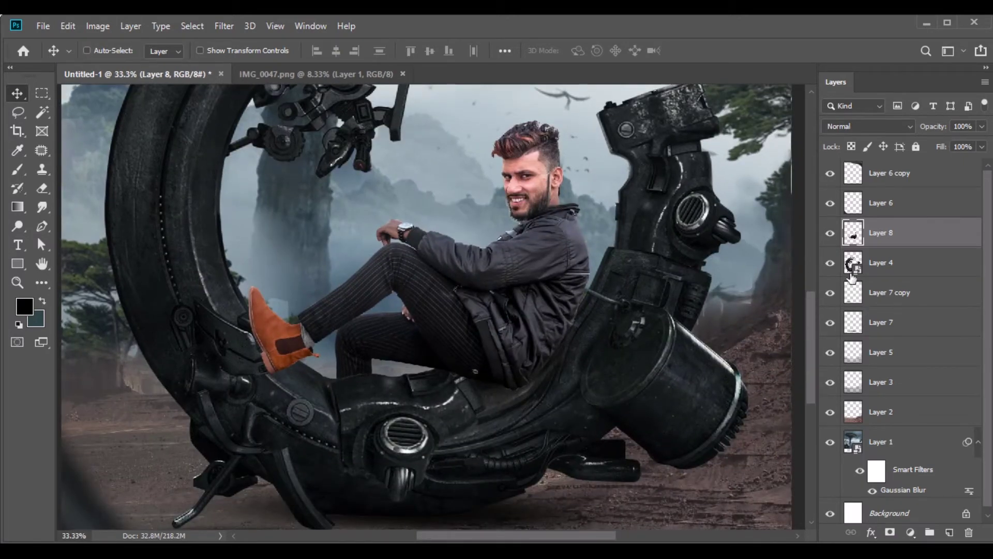
pyautogui.keyDown('ctrl'); pyautogui.click(853, 262); pyautogui.keyUp('ctrl')
pyautogui.keyDown('ctrl'); pyautogui.click(949, 532); pyautogui.keyUp('ctrl')
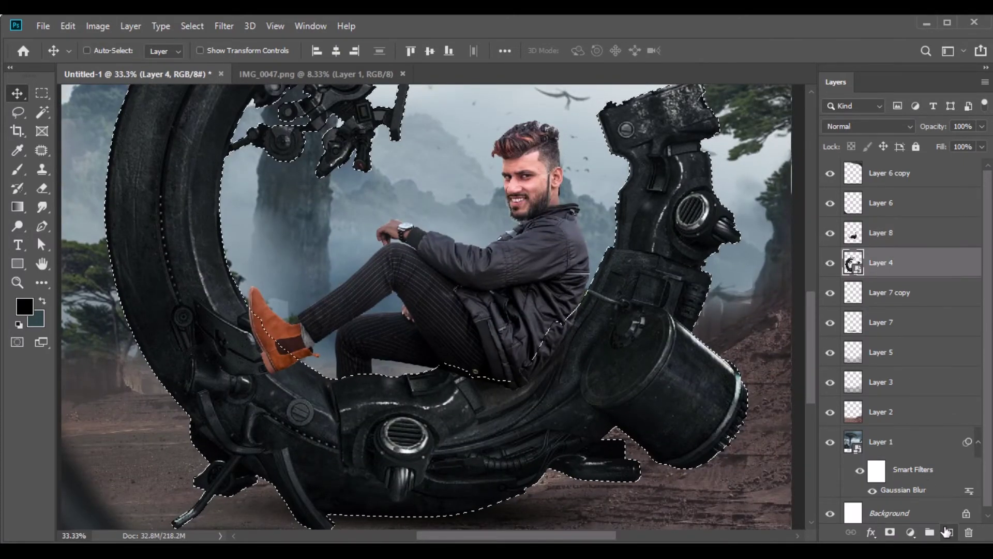
pyautogui.click(869, 126)
pyautogui.click(843, 299)
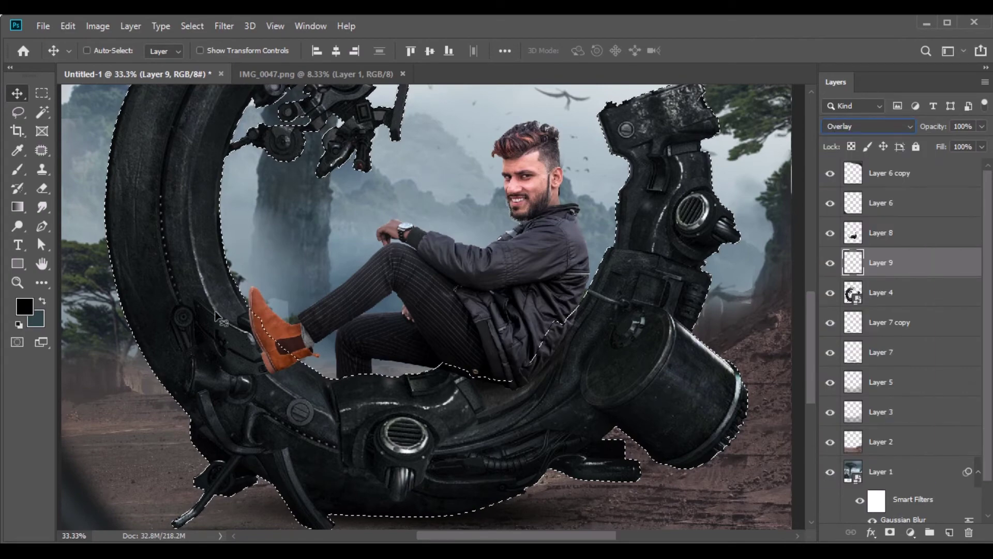
# Paint black contact shadows on the ring beneath the seated man with a soft 175 px brush, 0% hardness and 40% opacity.
pyautogui.click(18, 171)
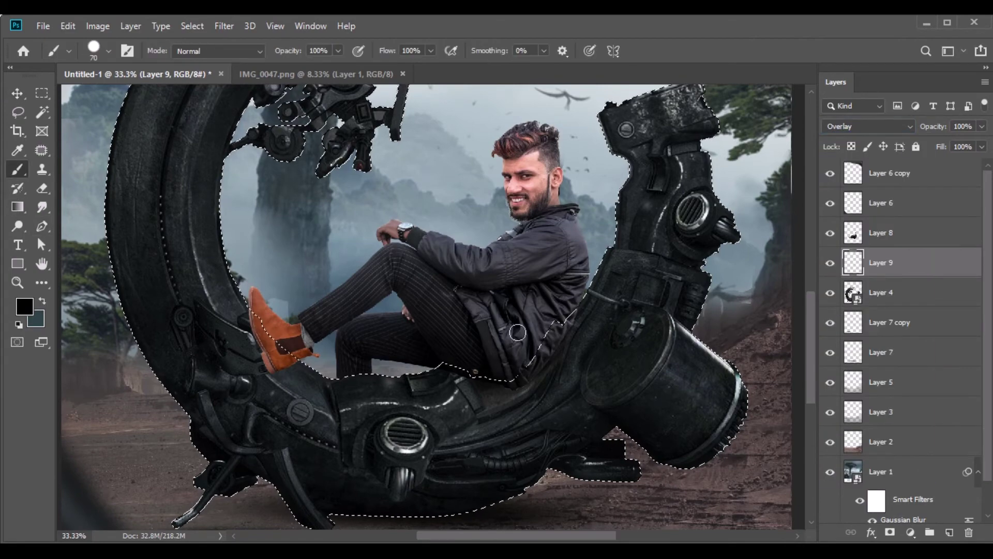
pyautogui.rightClick(567, 320)
pyautogui.moveTo(738, 375); pyautogui.dragTo(645, 376)
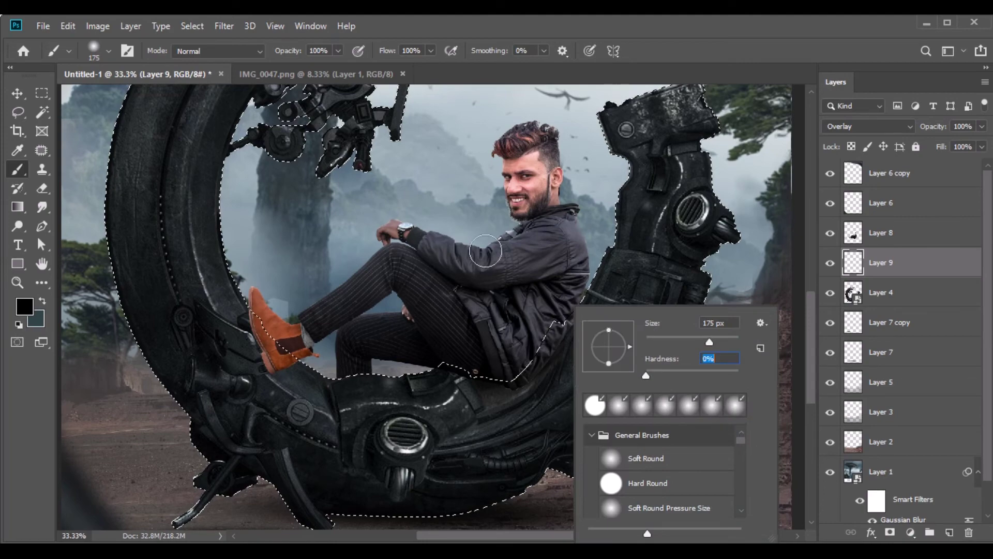
pyautogui.click(314, 51)
pyautogui.write('40')
pyautogui.press('Return')
pyautogui.moveTo(499, 330)
pyautogui.mouseDown()
pyautogui.moveTo(487, 349)
pyautogui.moveTo(452, 358)
pyautogui.mouseUp()
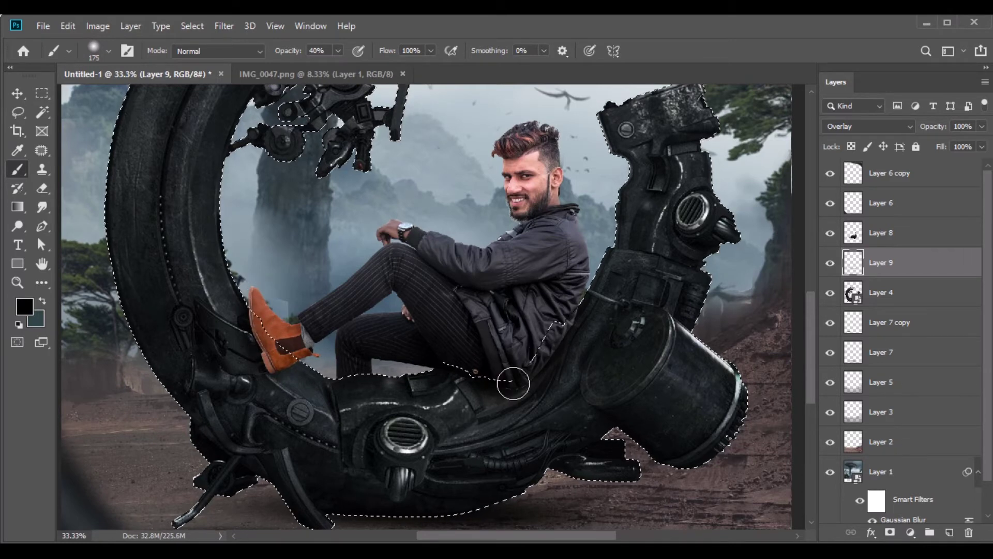
pyautogui.moveTo(516, 365)
pyautogui.mouseDown()
pyautogui.moveTo(541, 343)
pyautogui.moveTo(470, 368)
pyautogui.mouseUp()
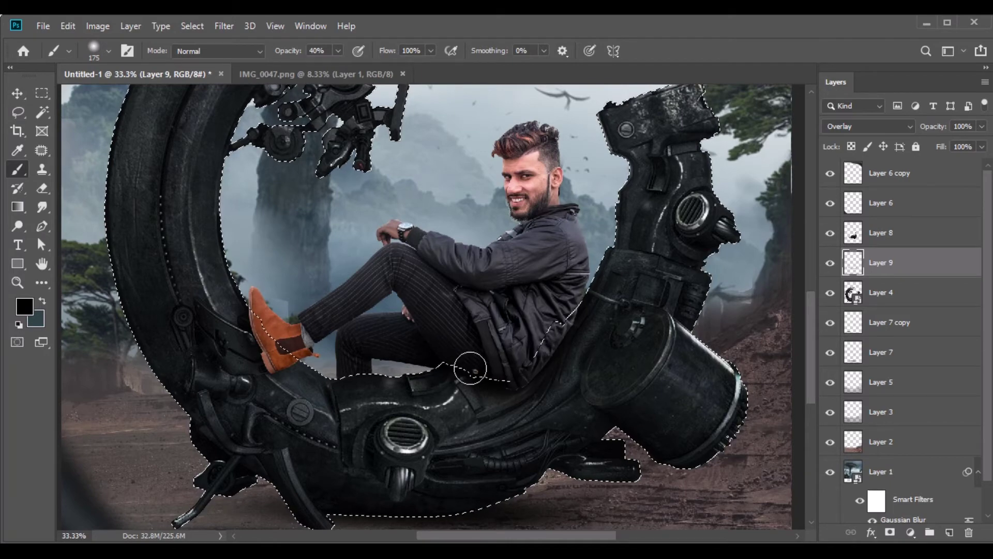
pyautogui.click(20, 95)
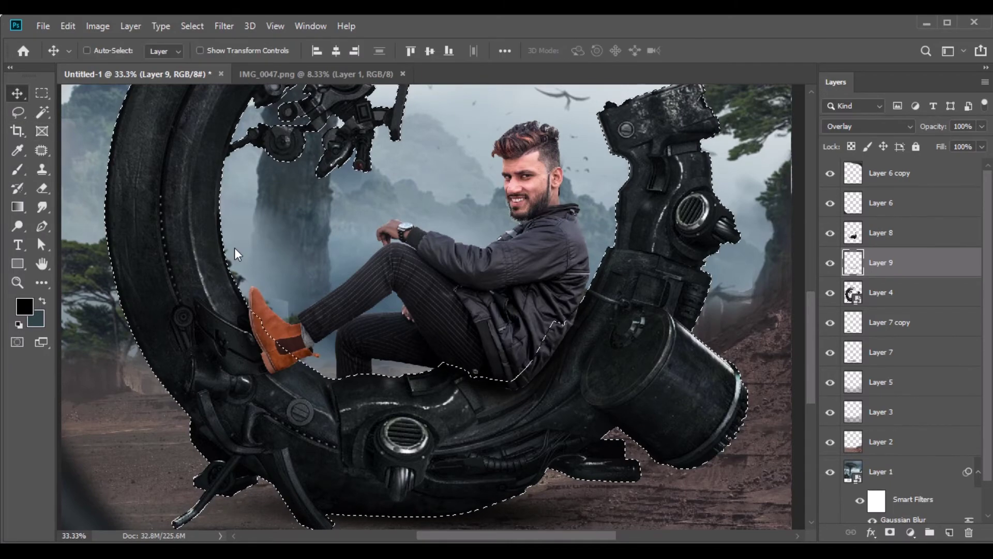
# Add a new layer above Layer 9 and set its blend mode to Color.
pyautogui.click(949, 533)
pyautogui.click(867, 126)
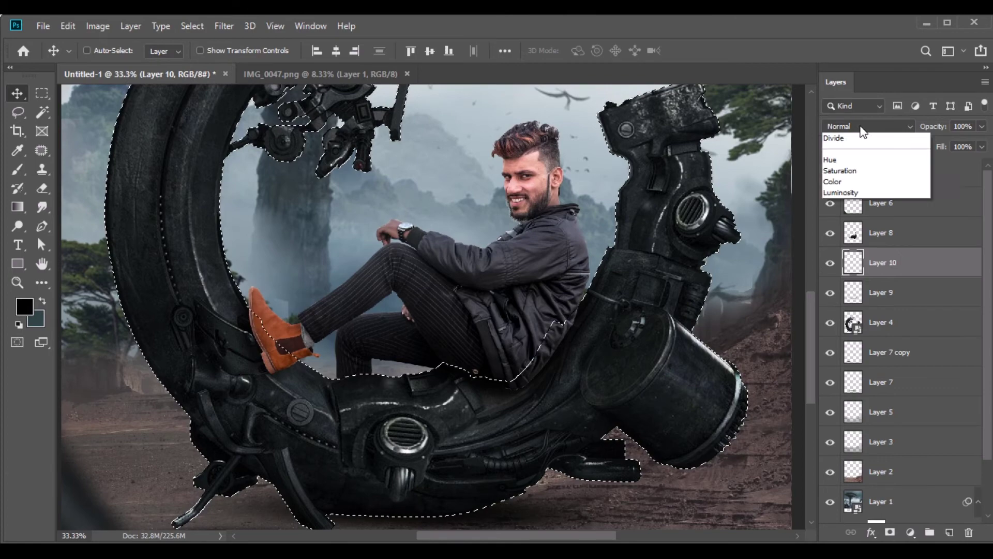
pyautogui.click(834, 466)
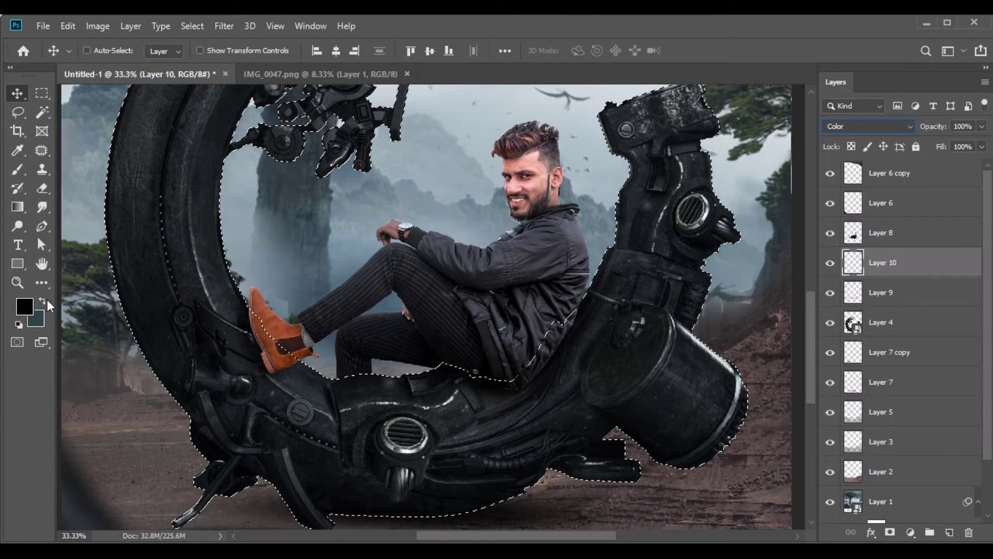
# Tint the whole ring dark teal with a soft 1100 px brush at 30% opacity, and clear the selection.
pyautogui.press('x')
pyautogui.click(18, 169)
pyautogui.click(299, 55)
pyautogui.hotkey('ctrl', 'd')
pyautogui.write('30')
pyautogui.press('Return')
pyautogui.hotkey('ctrl', 'shift', 'd')
pyautogui.hotkey('ctrl', '-')
pyautogui.hotkey('ctrl', '-')
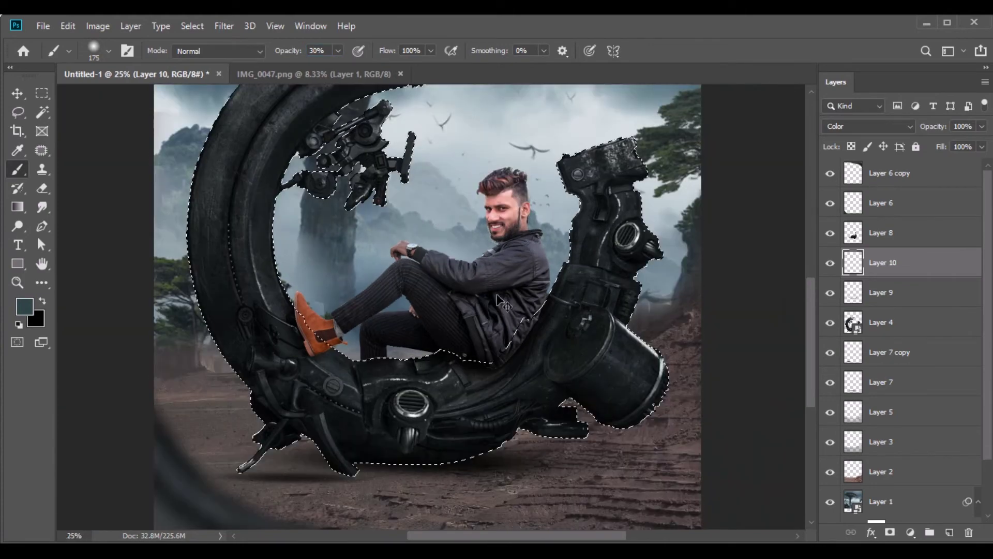
pyautogui.press(']')
pyautogui.press(']')
pyautogui.press(']')
pyautogui.press(']')
pyautogui.press(']')
pyautogui.press(']')
pyautogui.press(']')
pyautogui.press(']')
pyautogui.press(']')
pyautogui.press(']')
pyautogui.press(']')
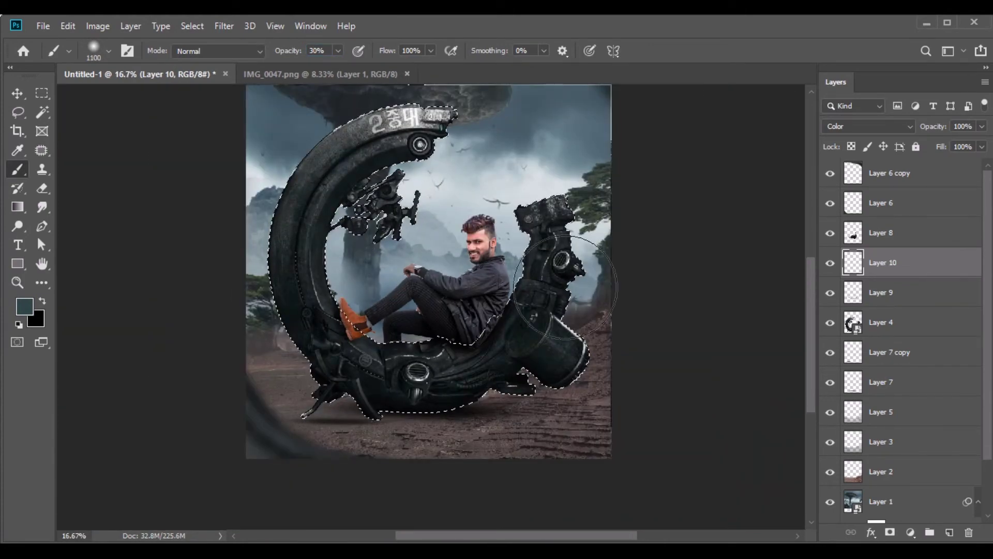
pyautogui.moveTo(411, 390)
pyautogui.mouseDown()
pyautogui.moveTo(599, 387)
pyautogui.moveTo(605, 198)
pyautogui.moveTo(624, 210)
pyautogui.moveTo(382, 444)
pyautogui.moveTo(272, 383)
pyautogui.moveTo(236, 203)
pyautogui.moveTo(320, 118)
pyautogui.mouseUp()
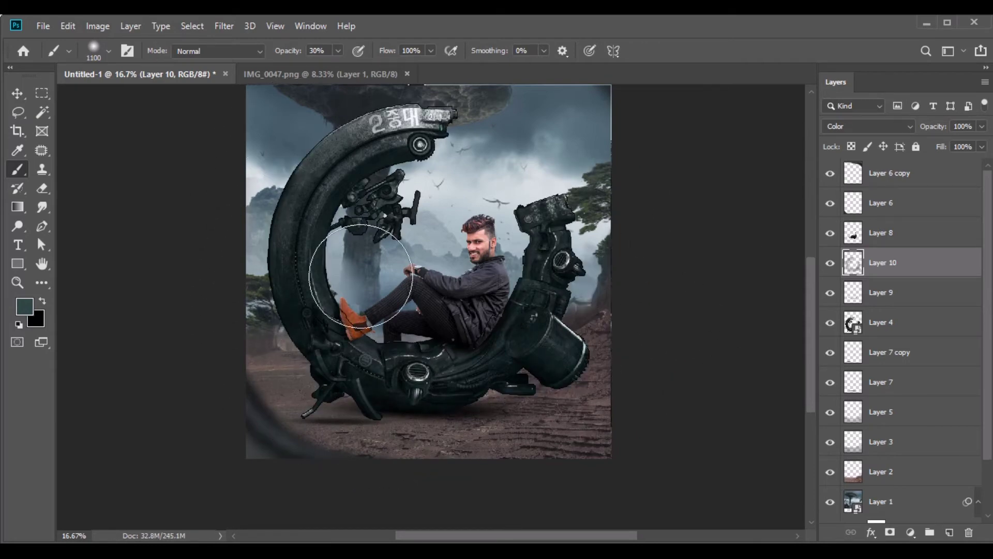
pyautogui.click(18, 97)
pyautogui.click(192, 26)
pyautogui.click(206, 54)
# Load the man's outline from Layer 8 as a selection and add a new Color-mode layer above him.
pyautogui.click(854, 235)
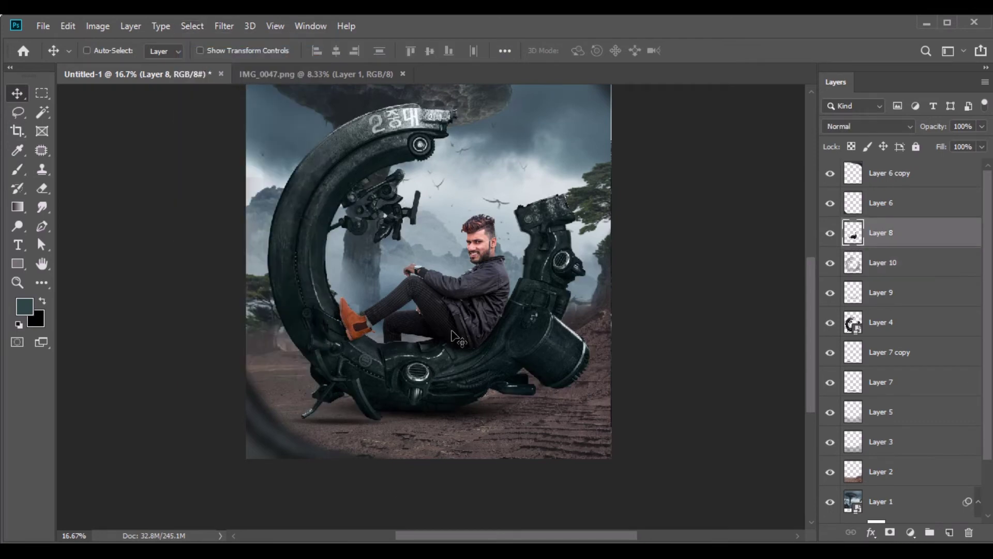
pyautogui.keyDown('ctrl'); pyautogui.click(854, 235); pyautogui.keyUp('ctrl')
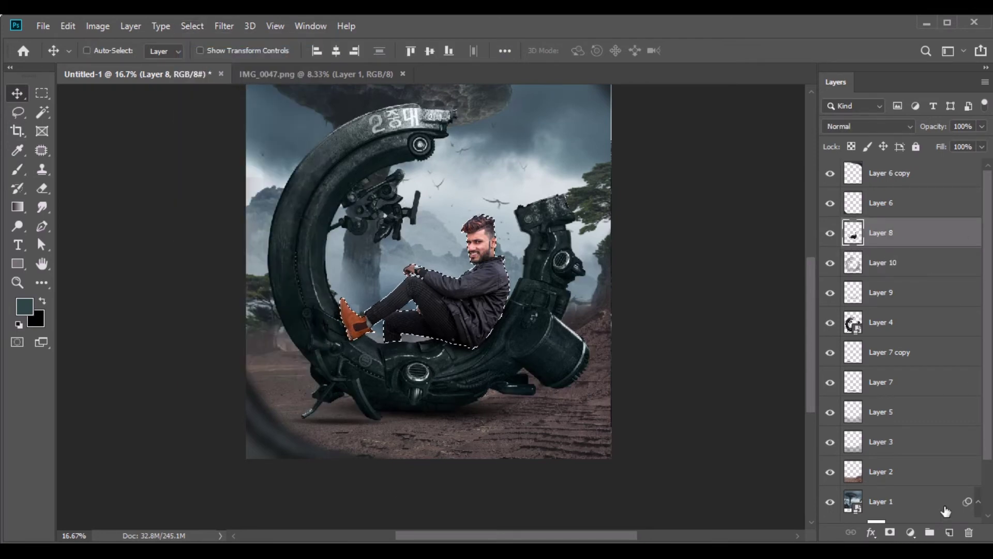
pyautogui.click(949, 532)
pyautogui.click(868, 127)
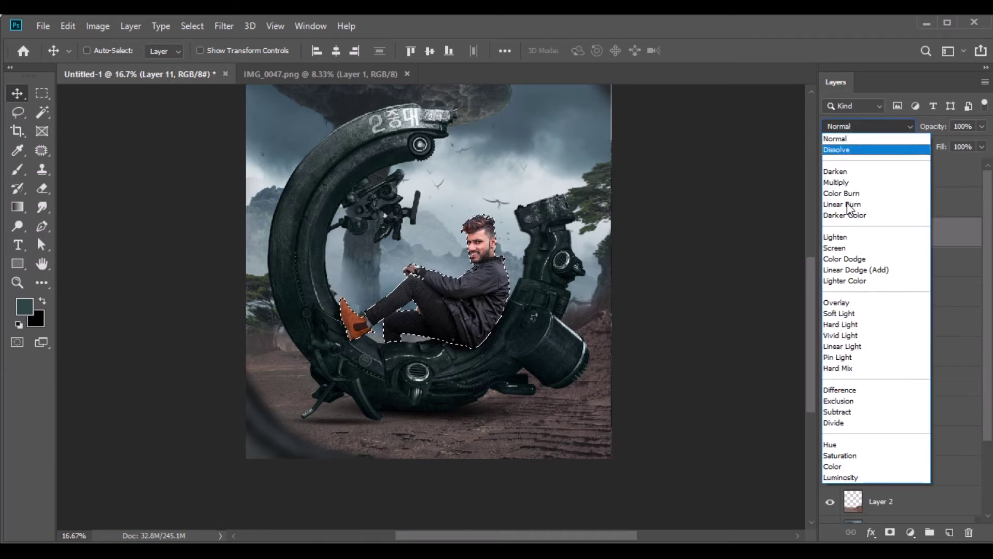
pyautogui.click(848, 465)
# Brush the dark teal tint over the man at 30% opacity and lower the tint layer's fill to 64%.
pyautogui.click(14, 173)
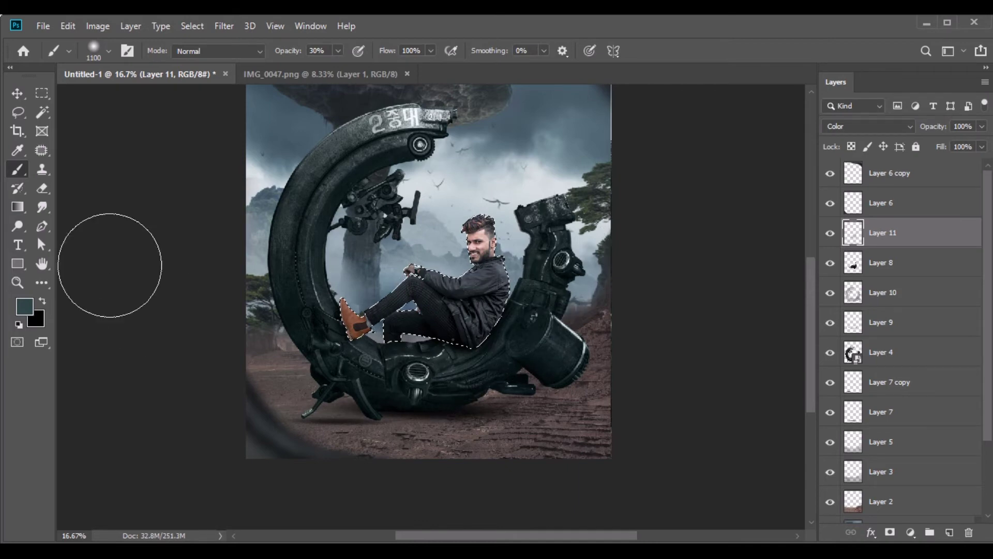
pyautogui.click(17, 94)
pyautogui.moveTo(981, 146); pyautogui.dragTo(965, 165)
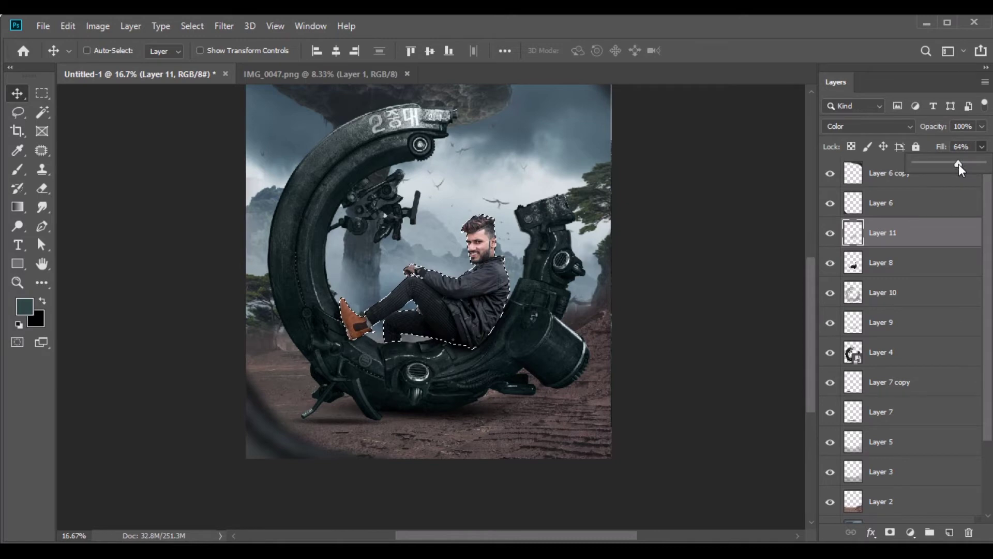
# Add a new layer above Layer 11 and set its blend mode to Overlay.
pyautogui.click(949, 533)
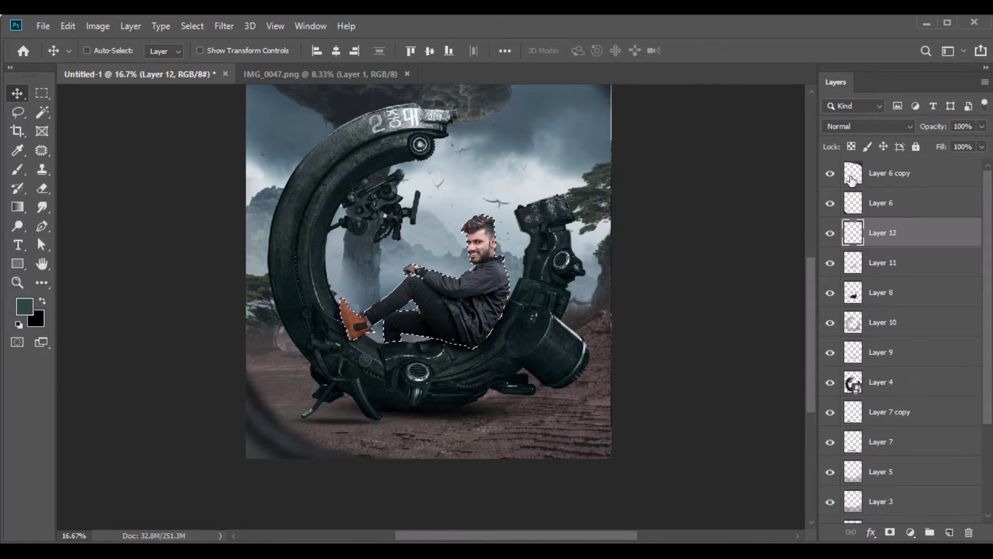
pyautogui.click(865, 129)
pyautogui.click(874, 306)
# Paint black shading along the man's lower edges with a soft 200 px brush at 30% opacity, and clear the selection.
pyautogui.click(43, 302)
pyautogui.hotkey('ctrl', '+')
pyautogui.hotkey('ctrl', '+')
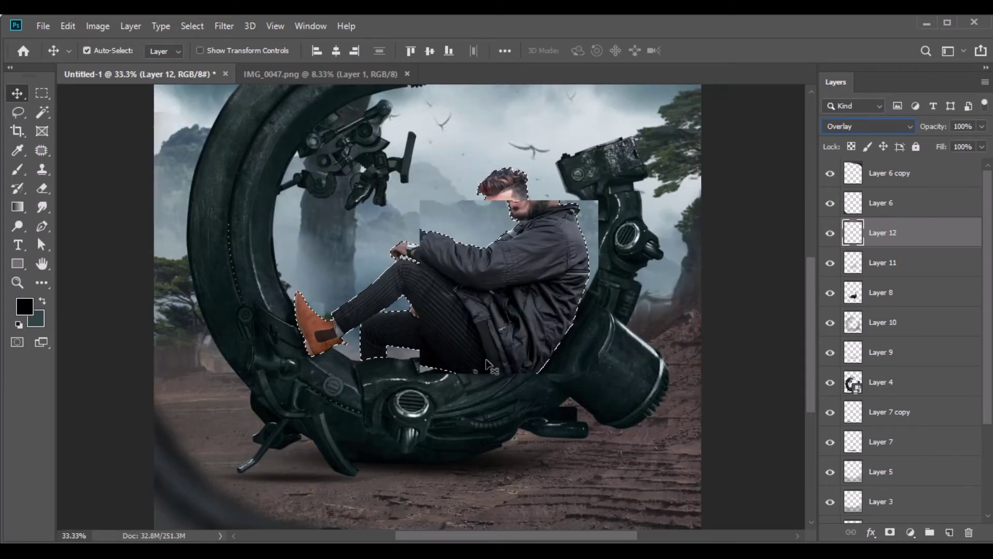
pyautogui.hotkey('ctrl', '+')
pyautogui.press('b')
pyautogui.press('[')
pyautogui.press('[')
pyautogui.press('[')
pyautogui.press('[')
pyautogui.press('[')
pyautogui.press('[')
pyautogui.moveTo(551, 448)
pyautogui.mouseDown()
pyautogui.moveTo(524, 438)
pyautogui.moveTo(615, 417)
pyautogui.moveTo(664, 333)
pyautogui.moveTo(606, 414)
pyautogui.moveTo(637, 387)
pyautogui.mouseUp()
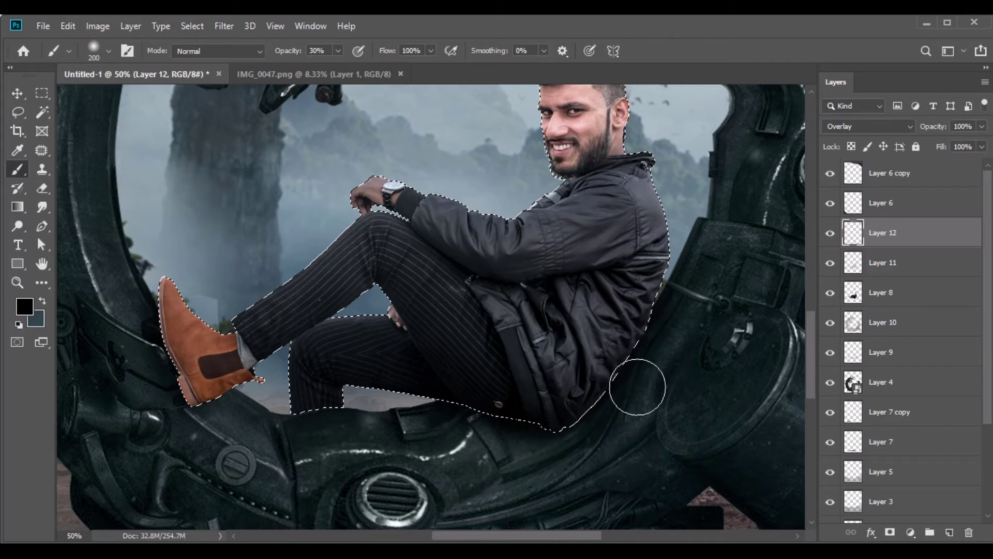
pyautogui.moveTo(171, 427)
pyautogui.mouseDown()
pyautogui.moveTo(141, 330)
pyautogui.moveTo(167, 417)
pyautogui.moveTo(150, 384)
pyautogui.moveTo(157, 408)
pyautogui.moveTo(293, 450)
pyautogui.moveTo(322, 428)
pyautogui.moveTo(435, 456)
pyautogui.moveTo(612, 421)
pyautogui.moveTo(577, 447)
pyautogui.moveTo(672, 330)
pyautogui.moveTo(632, 417)
pyautogui.moveTo(673, 347)
pyautogui.moveTo(680, 367)
pyautogui.mouseUp()
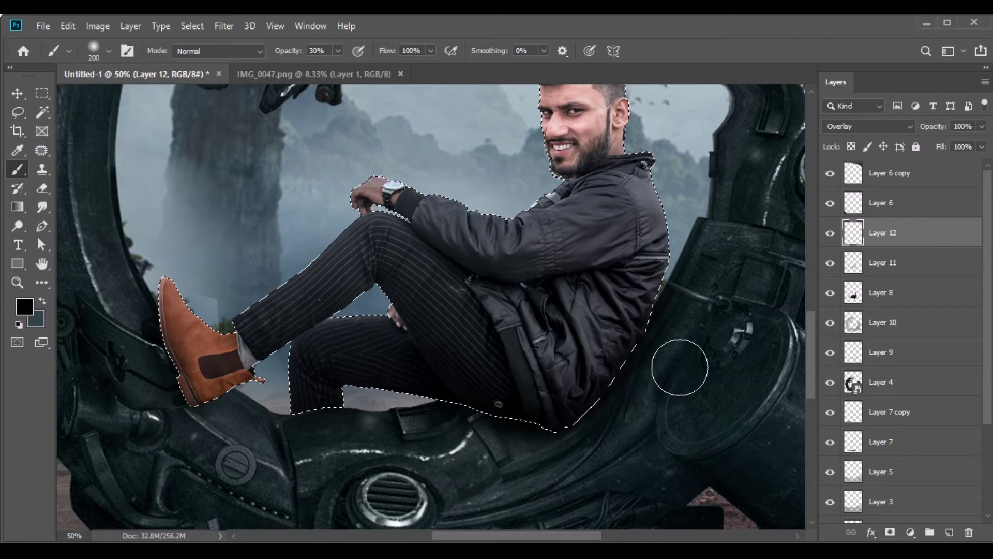
pyautogui.click(17, 93)
pyautogui.click(192, 26)
pyautogui.click(197, 55)
pyautogui.press('b')
pyautogui.keyDown('ctrl'); pyautogui.click(442, 284); pyautogui.keyUp('ctrl')
pyautogui.click(17, 93)
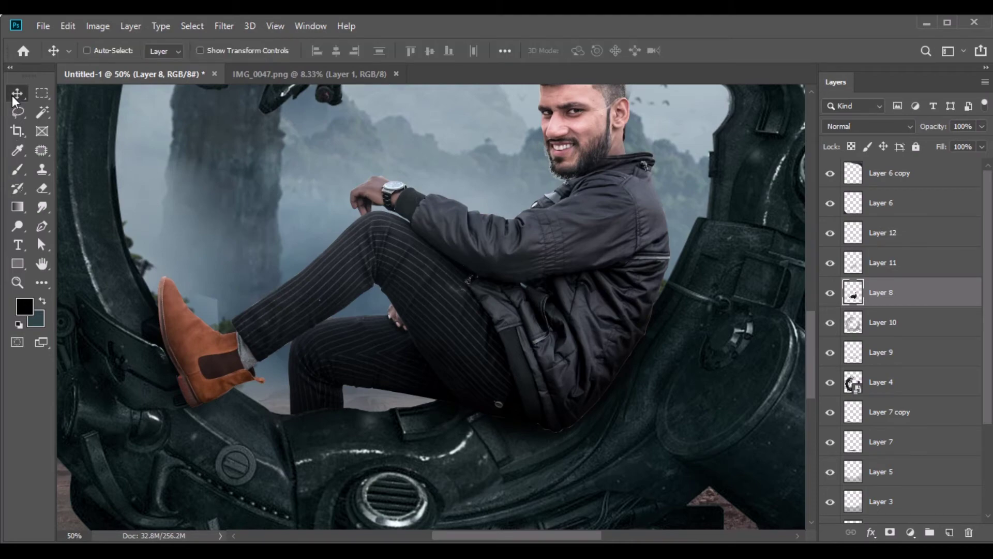
pyautogui.hotkey('ctrl', '-')
pyautogui.hotkey('ctrl', '-')
pyautogui.hotkey('ctrl', '-')
pyautogui.hotkey('ctrl', '-')
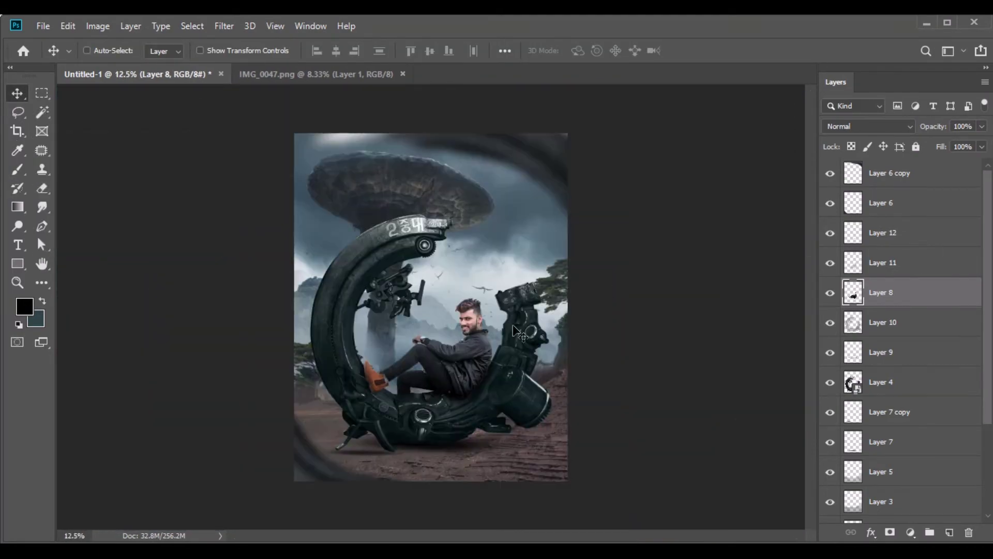
# Apply a Camera Raw filter to the robotic ring on Layer 4 with shadows +16, blacks -23 and clarity +19.
pyautogui.keyDown('ctrl'); pyautogui.click(514, 326); pyautogui.keyUp('ctrl')
pyautogui.hotkey('ctrl', '+')
pyautogui.click(224, 26)
pyautogui.click(261, 112)
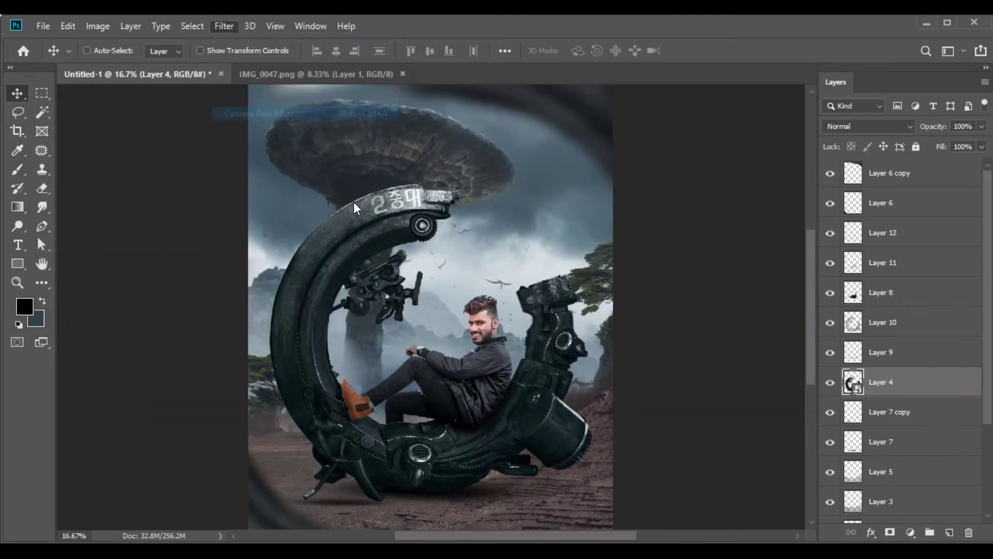
pyautogui.moveTo(738, 474); pyautogui.dragTo(719, 480)
pyautogui.moveTo(741, 431); pyautogui.dragTo(753, 413)
pyautogui.scroll(-3, 754, 432)
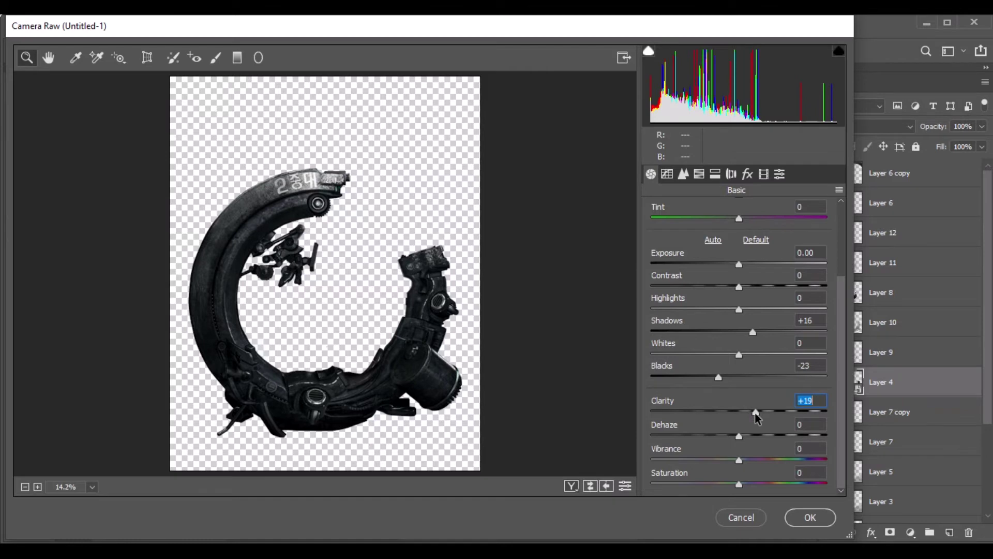
pyautogui.click(809, 516)
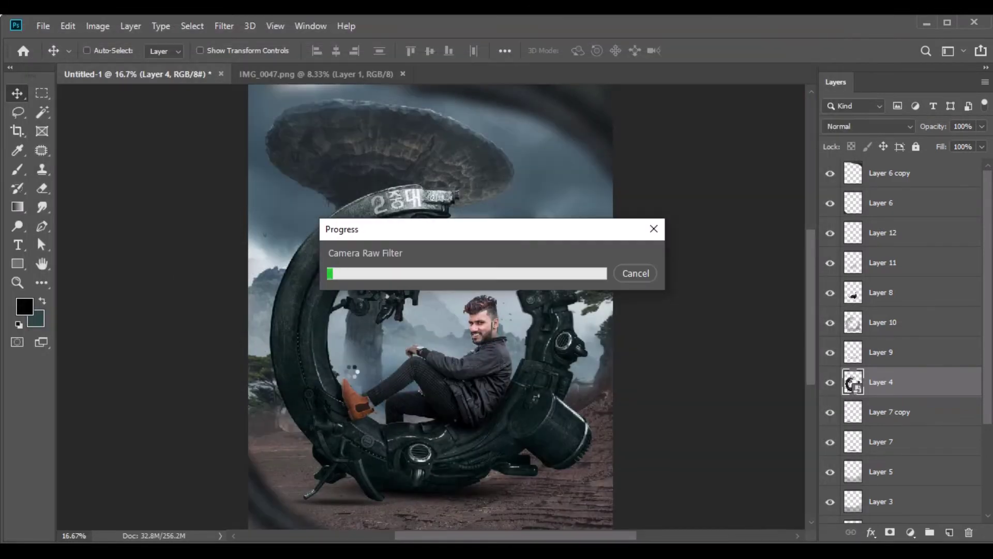
pyautogui.scroll(-2, 423, 409)
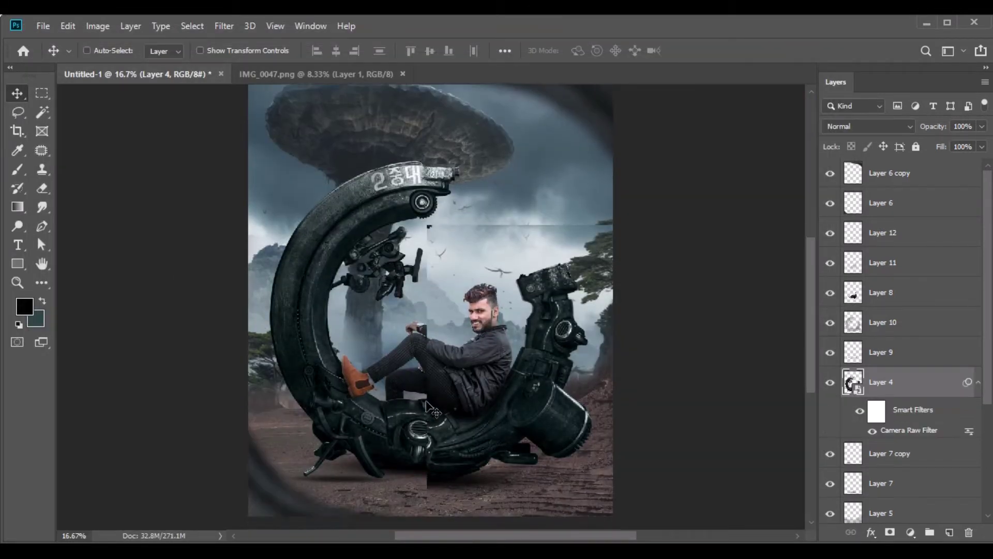
pyautogui.click(978, 382)
pyautogui.hotkey('ctrl', '-')
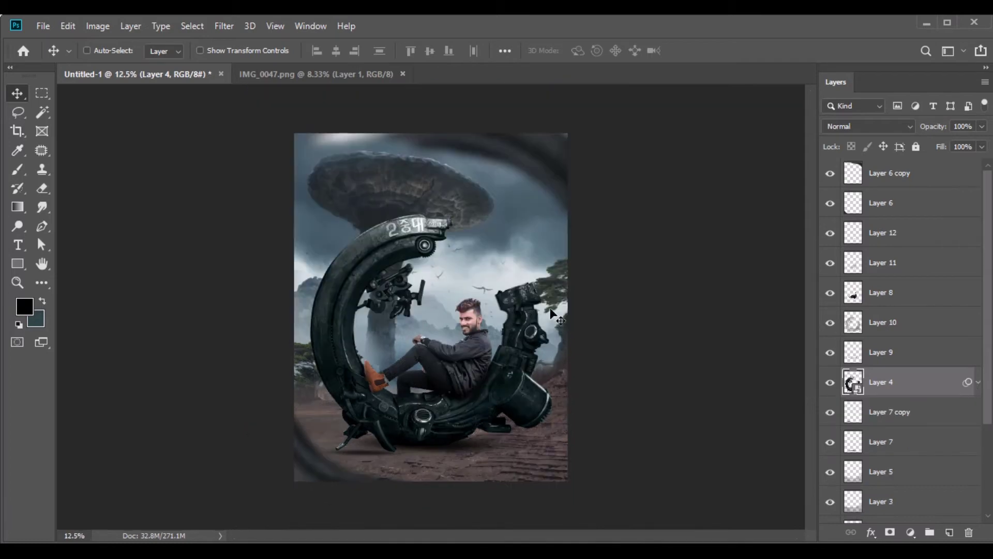
# Merge all visible layers into one and duplicate the merged background layer.
pyautogui.rightClick(901, 384)
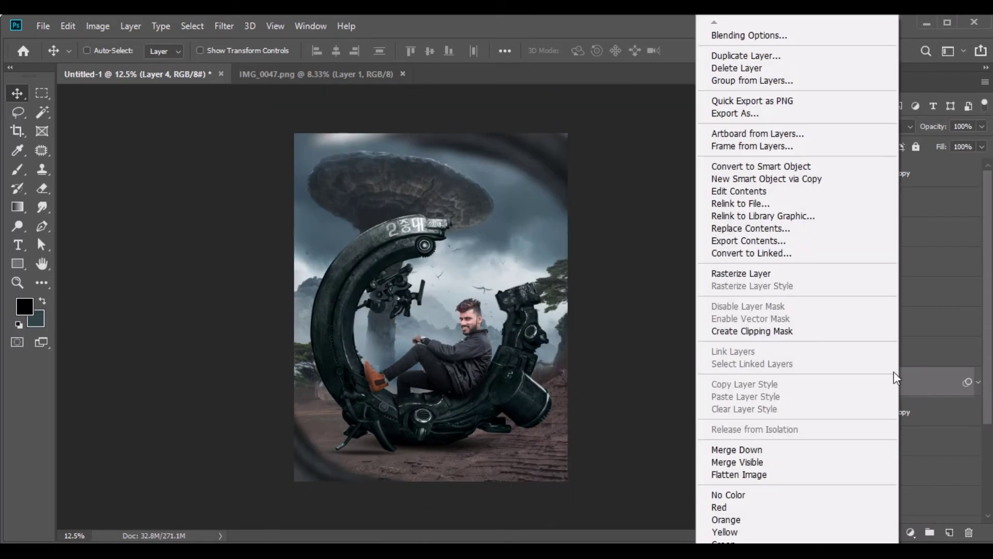
pyautogui.click(760, 462)
pyautogui.moveTo(882, 176); pyautogui.dragTo(949, 532)
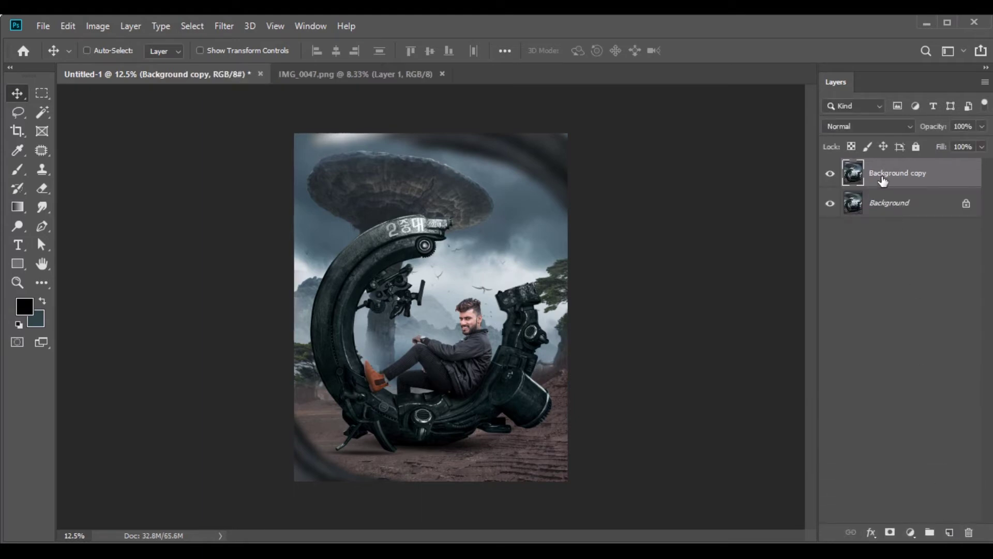
# Add a new layer above the background copy and set its blend mode to Screen.
pyautogui.click(948, 532)
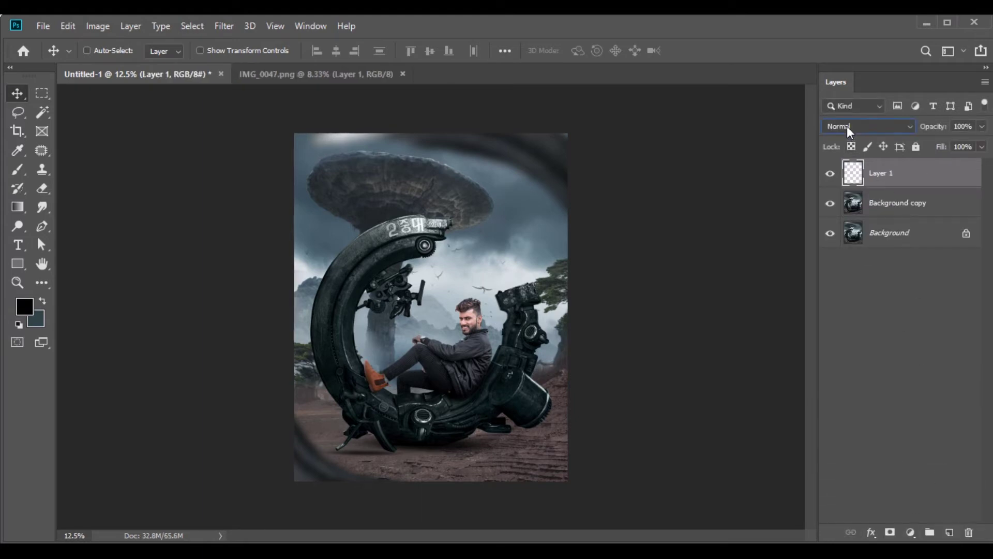
pyautogui.click(849, 131)
pyautogui.click(866, 246)
# Set the foreground colour to light blue 9bc6d7.
pyautogui.click(25, 308)
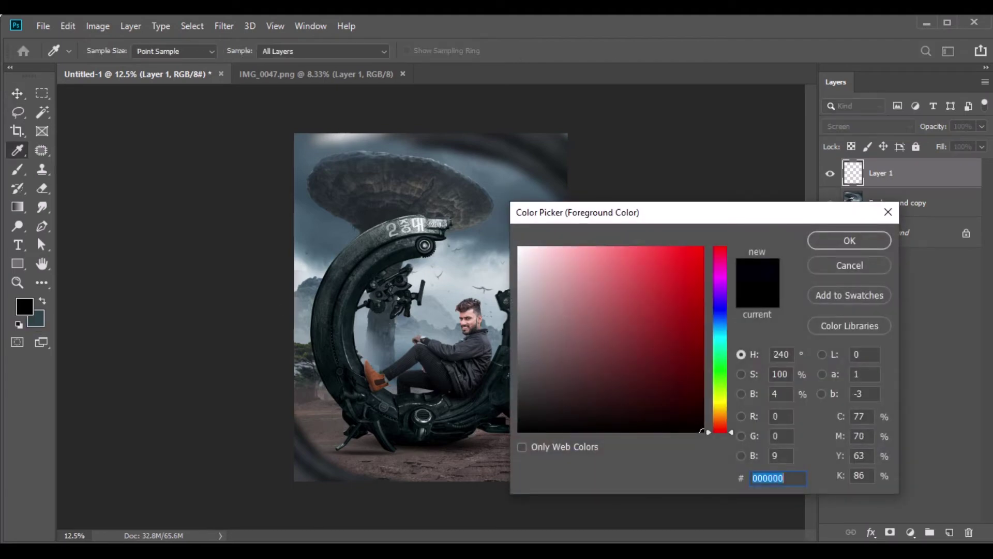
pyautogui.write('9bc')
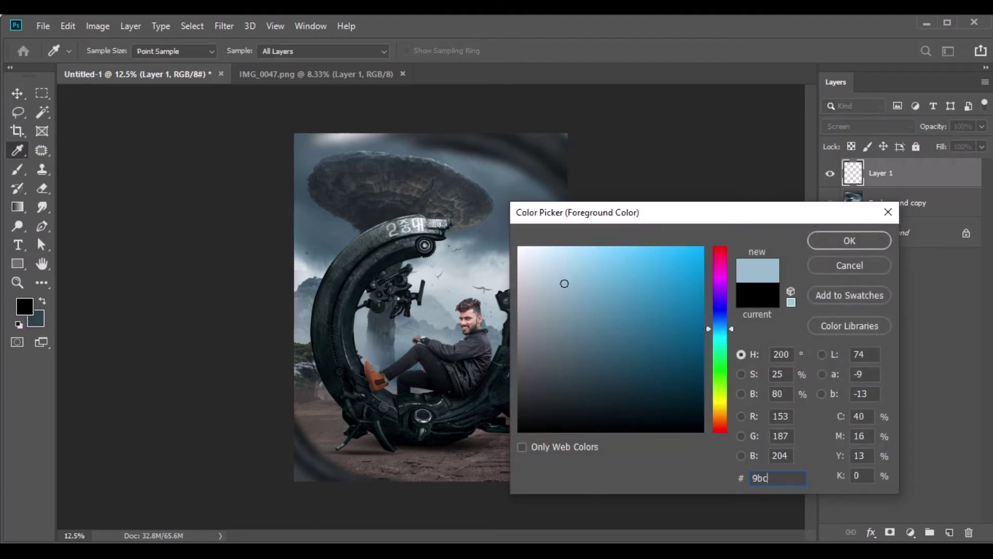
pyautogui.write('6d')
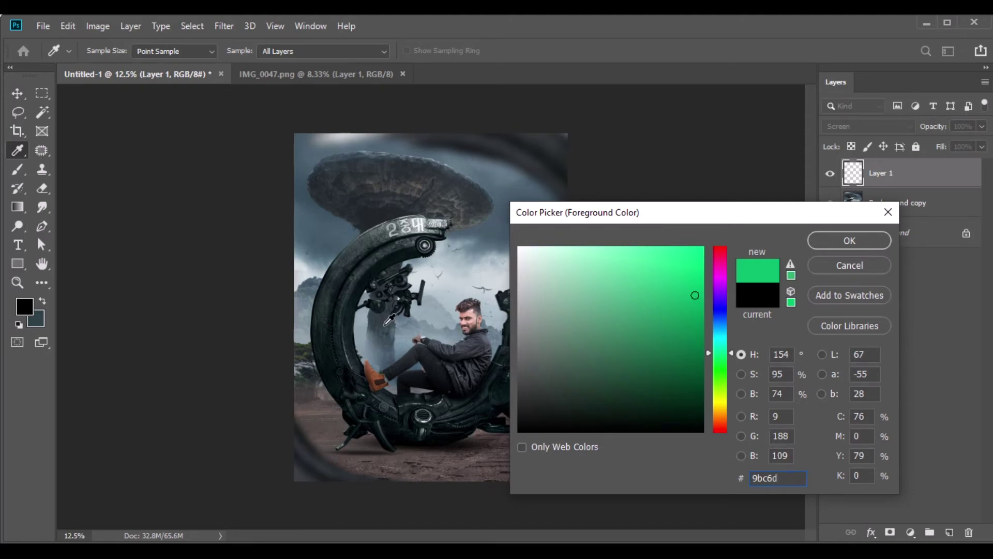
pyautogui.write('7')
pyautogui.click(843, 240)
pyautogui.press('v')
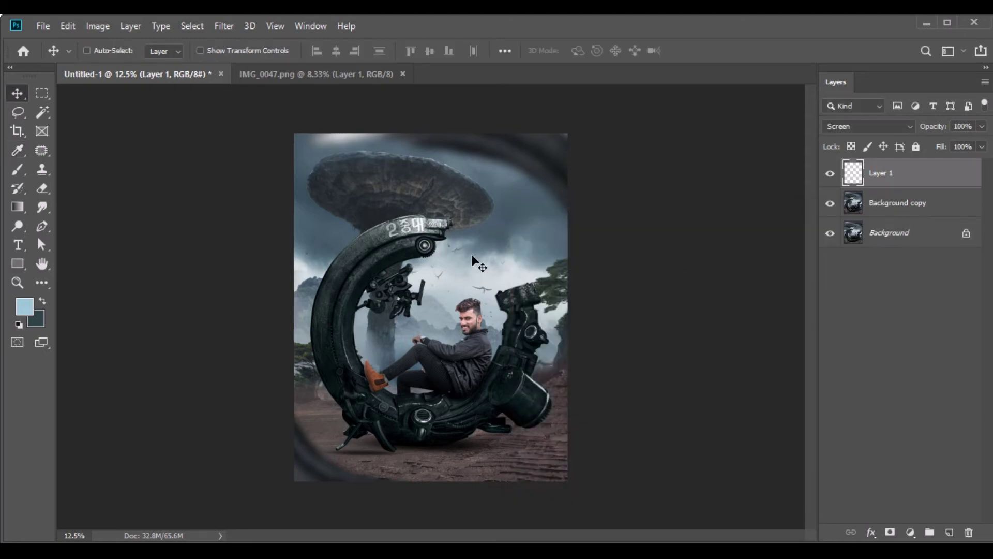
# Paint light blue haze over the trees, the ring's edges and the misty background with a soft 600 px brush at 30% opacity.
pyautogui.click(19, 167)
pyautogui.scroll(7, 446, 273)
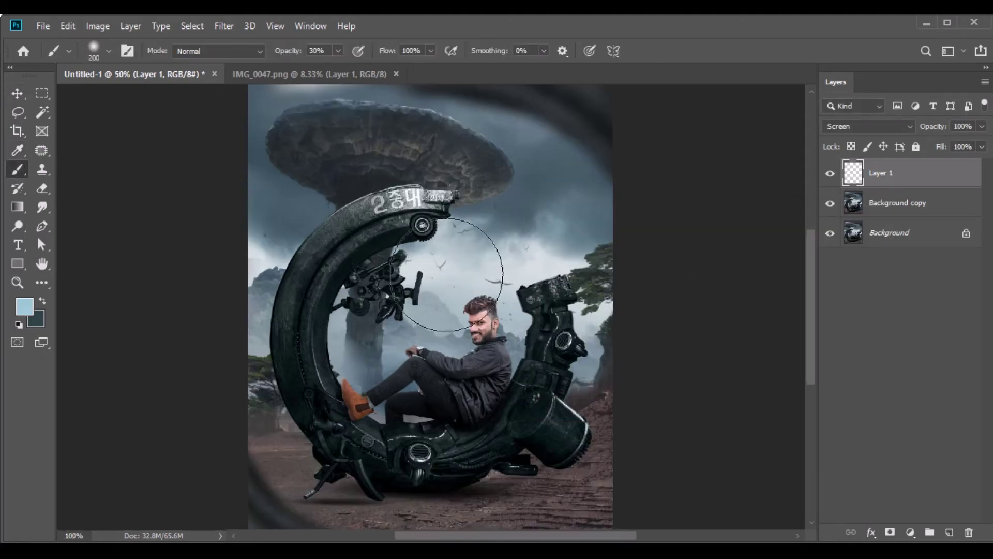
pyautogui.scroll(-5, 445, 273)
pyautogui.press(']')
pyautogui.press(']')
pyautogui.press(']')
pyautogui.press(']')
pyautogui.press(']')
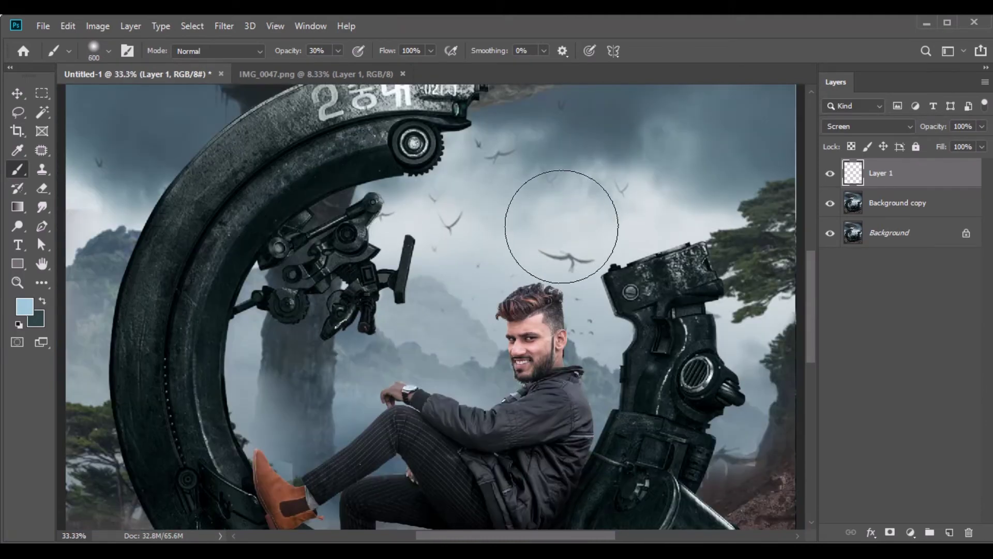
pyautogui.moveTo(754, 255); pyautogui.dragTo(744, 279)
pyautogui.moveTo(394, 290)
pyautogui.mouseDown()
pyautogui.moveTo(310, 354)
pyautogui.moveTo(162, 245)
pyautogui.mouseUp()
pyautogui.scroll(2, 296, 168)
pyautogui.moveTo(298, 147)
pyautogui.mouseDown()
pyautogui.moveTo(288, 239)
pyautogui.moveTo(454, 255)
pyautogui.moveTo(498, 317)
pyautogui.moveTo(571, 339)
pyautogui.moveTo(443, 382)
pyautogui.mouseUp()
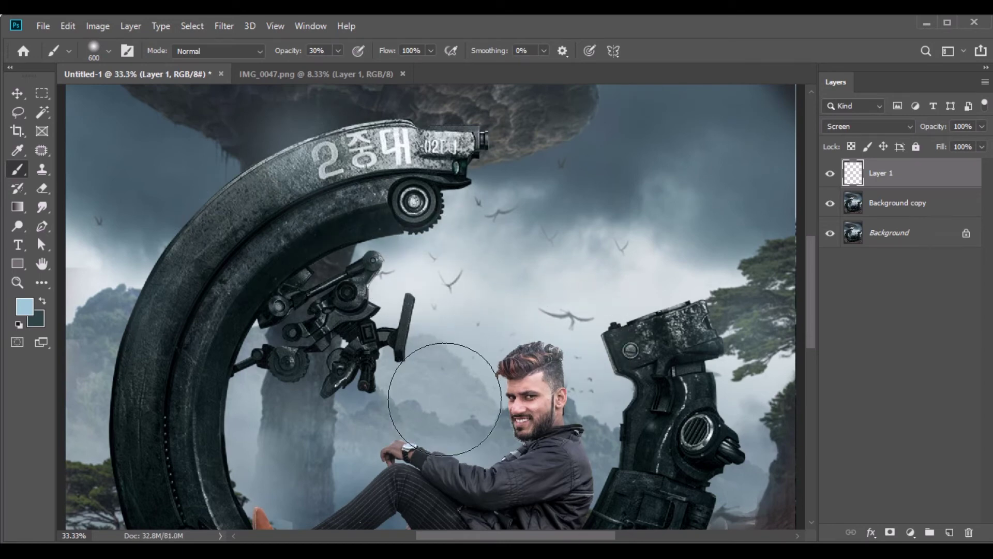
pyautogui.hotkey('ctrl', '-')
pyautogui.hotkey('ctrl', '-')
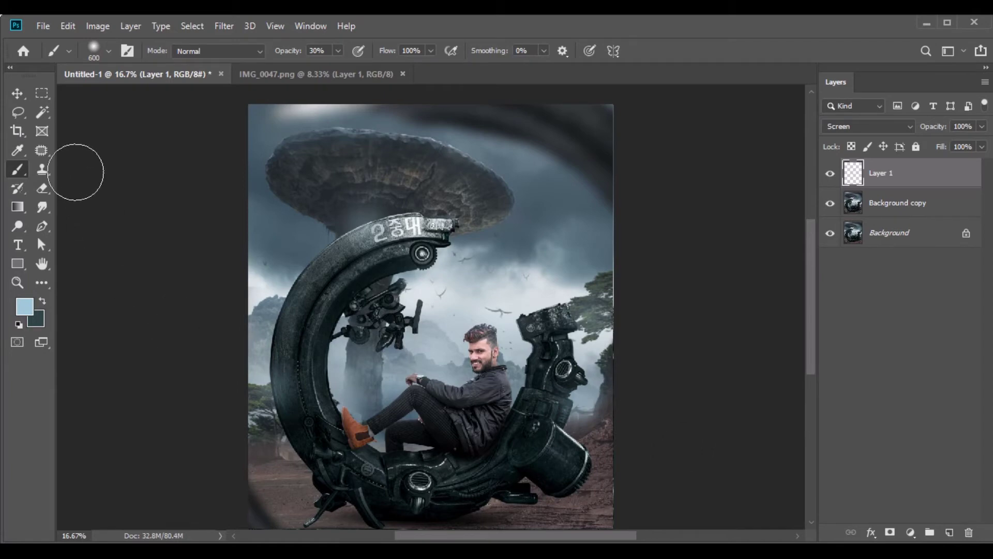
# Close the IMG_0047.png document and merge the composite's visible layers into one.
pyautogui.click(17, 93)
pyautogui.click(327, 75)
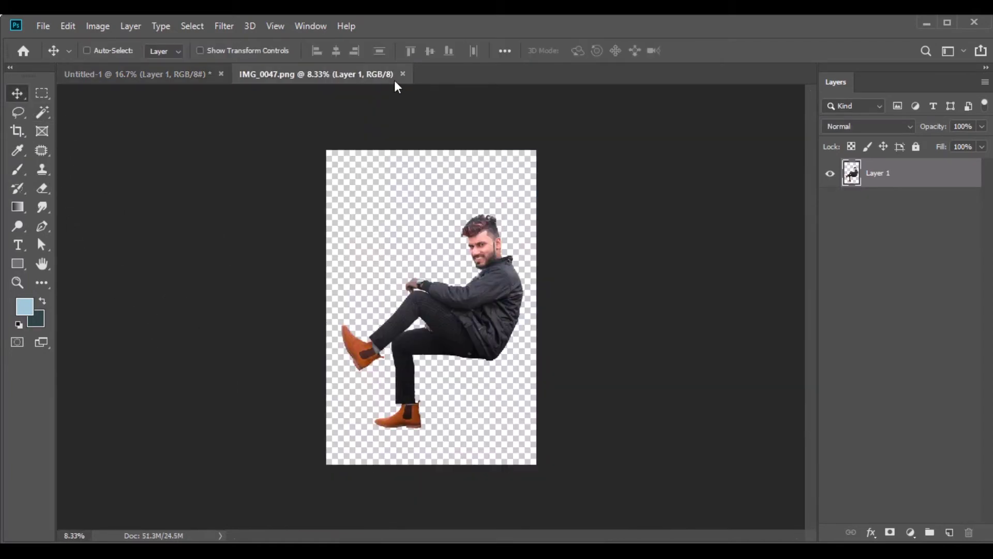
pyautogui.click(403, 74)
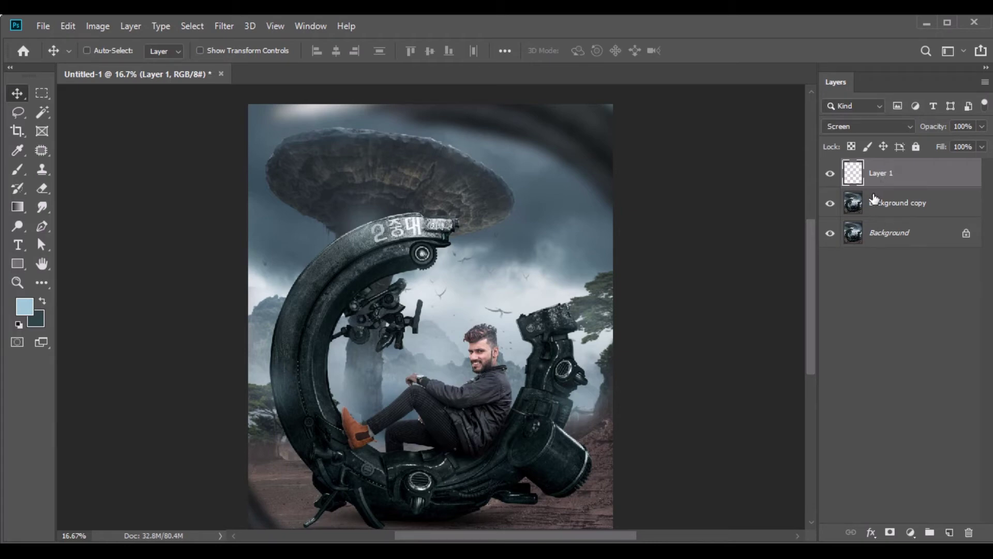
pyautogui.rightClick(867, 179)
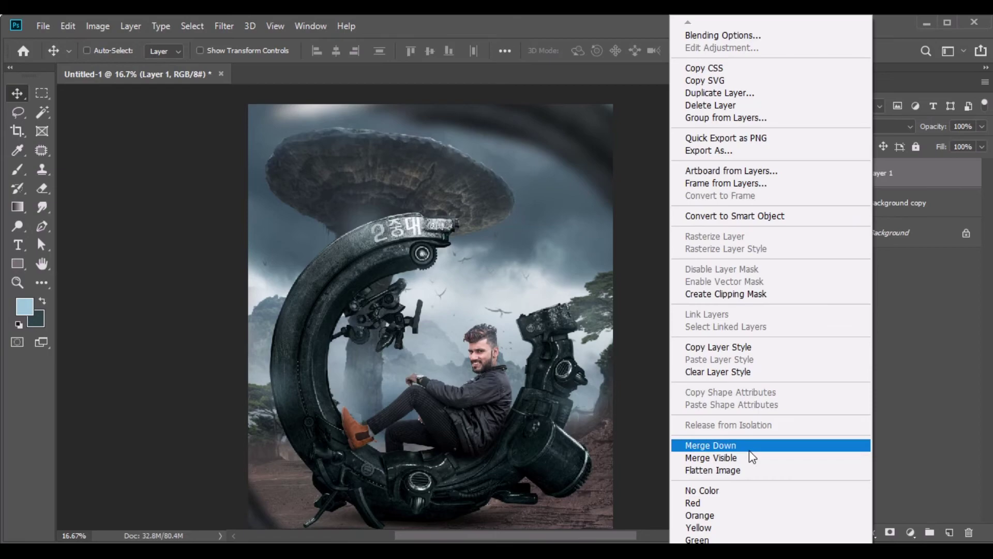
pyautogui.click(751, 457)
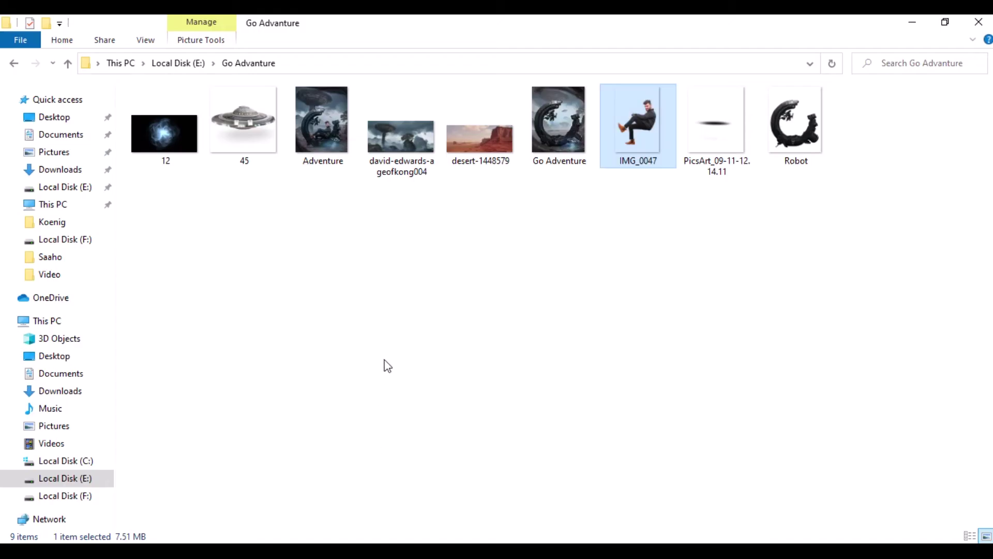
# Open 45.png from the Go Advanture folder and place its flying saucer in the composite as a smart object.
pyautogui.moveTo(245, 164); pyautogui.dragTo(380, 82)
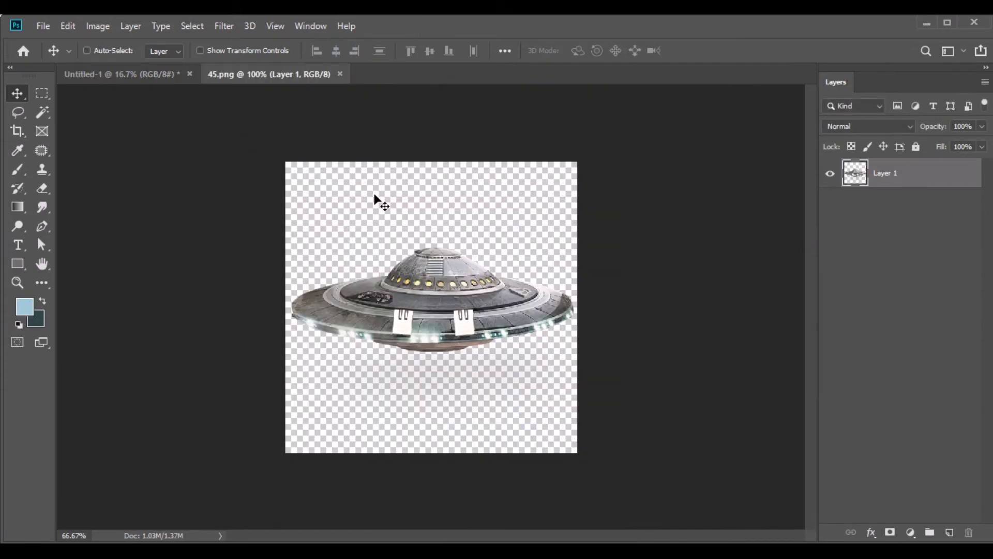
pyautogui.moveTo(324, 256); pyautogui.dragTo(237, 118)
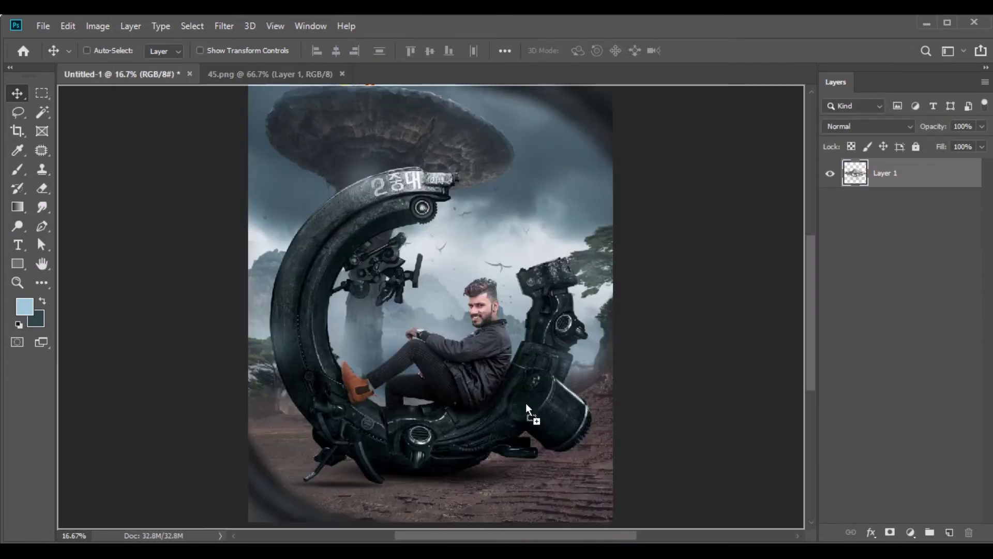
pyautogui.moveTo(526, 402); pyautogui.dragTo(526, 415)
pyautogui.rightClick(883, 181)
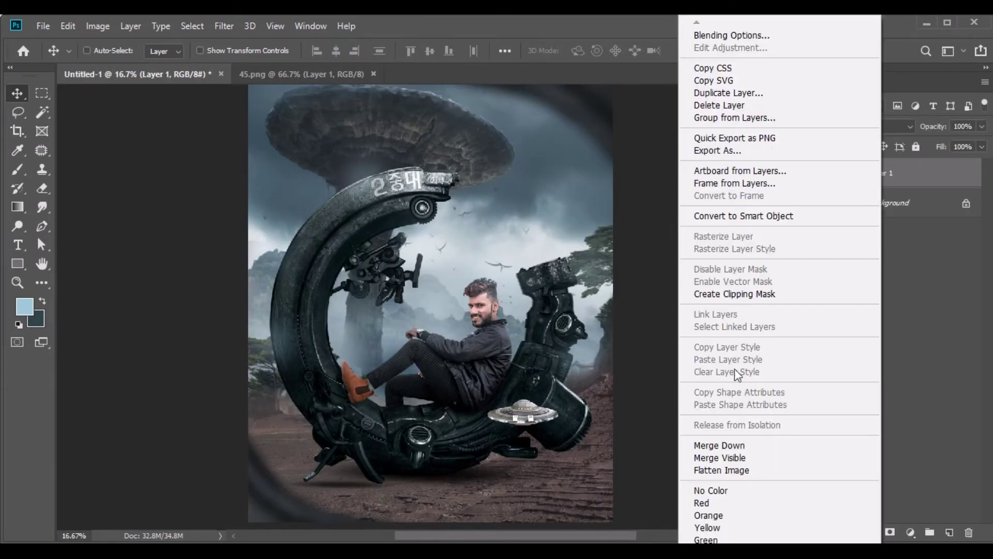
pyautogui.click(718, 217)
# Rotate the saucer clockwise and fit it against the ring's cylindrical barrel, and close the 45.png document.
pyautogui.click(68, 26)
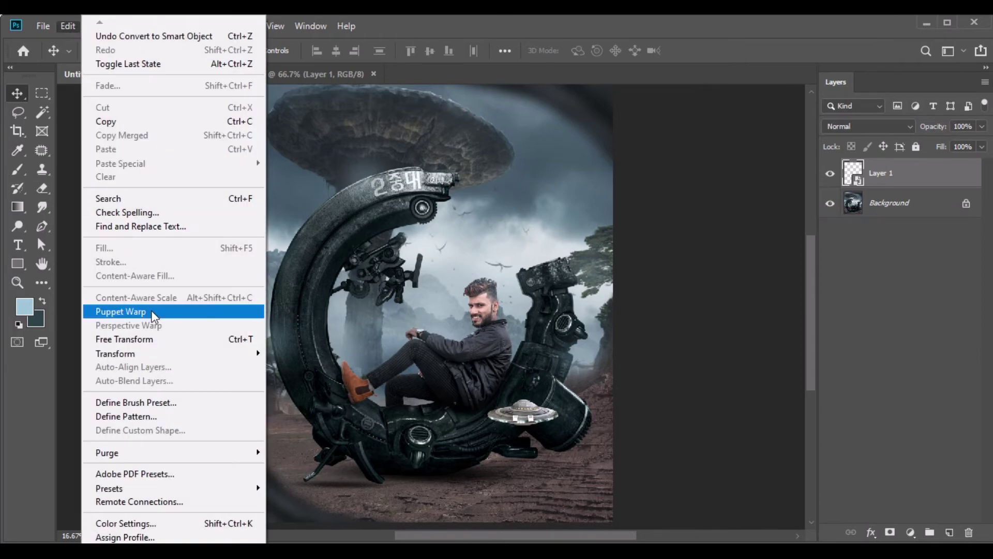
pyautogui.click(119, 336)
pyautogui.moveTo(574, 397); pyautogui.dragTo(561, 432)
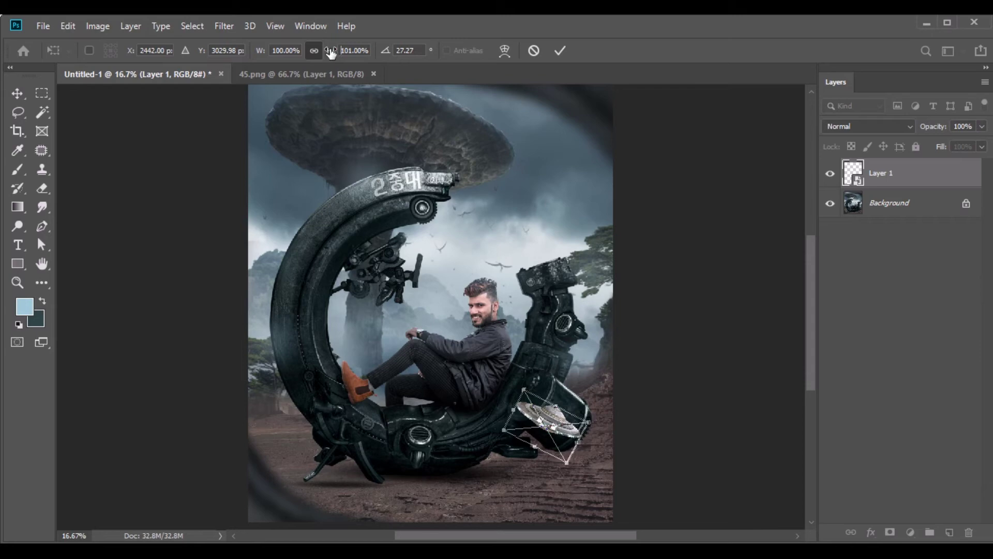
pyautogui.moveTo(330, 50); pyautogui.dragTo(337, 51)
pyautogui.moveTo(560, 417)
pyautogui.mouseDown()
pyautogui.moveTo(546, 406)
pyautogui.moveTo(560, 411)
pyautogui.moveTo(553, 398)
pyautogui.mouseUp()
pyautogui.click(17, 93)
pyautogui.click(303, 75)
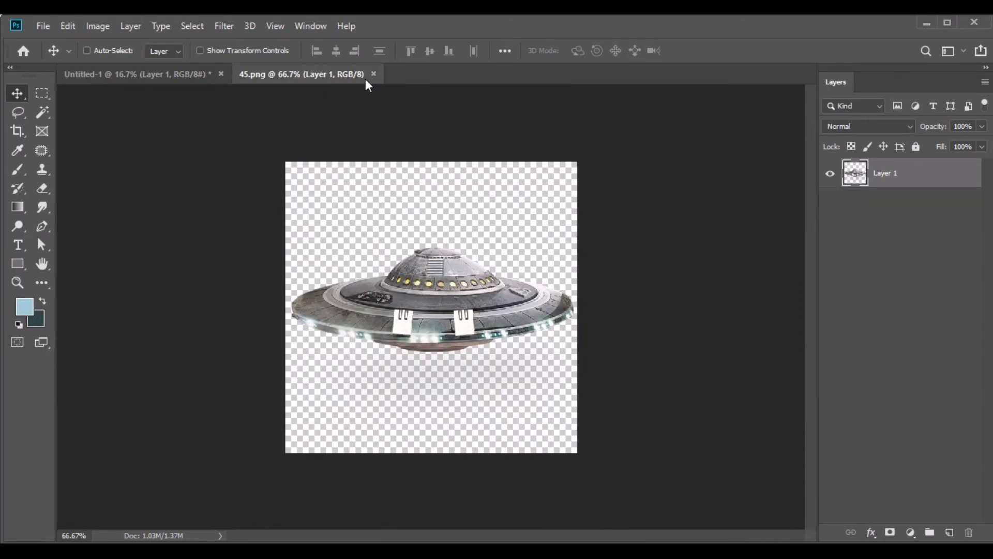
pyautogui.click(373, 74)
# Apply a Camera Raw filter to the saucer with clarity +23 and blacks -17, and adjust its shadows and highlights.
pyautogui.click(224, 26)
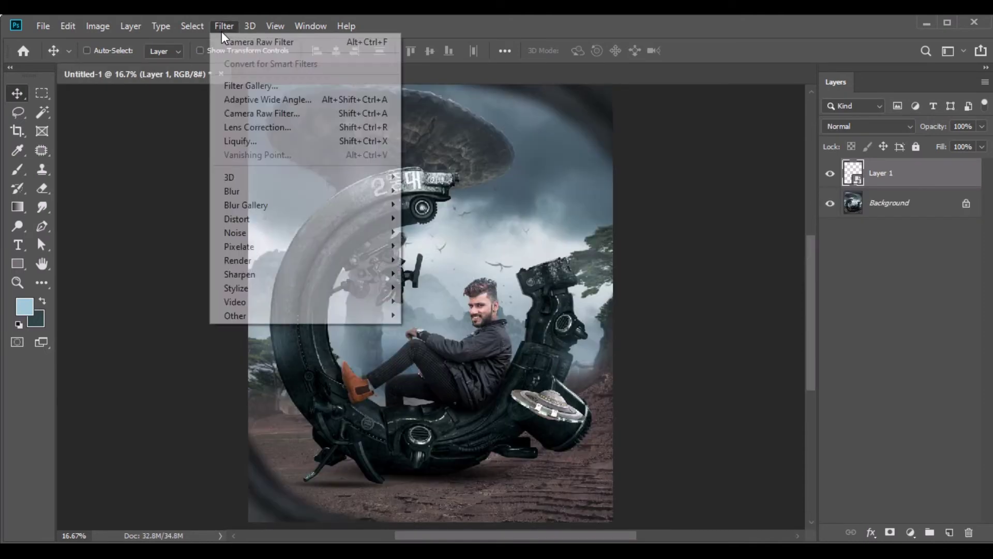
pyautogui.click(268, 111)
pyautogui.moveTo(739, 411); pyautogui.dragTo(758, 413)
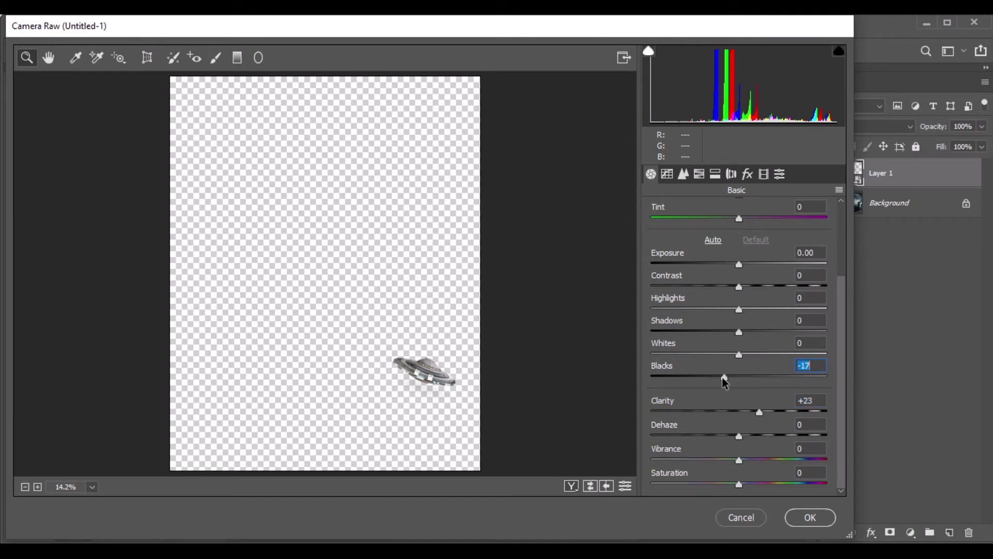
pyautogui.moveTo(739, 330); pyautogui.dragTo(695, 311)
pyautogui.click(810, 517)
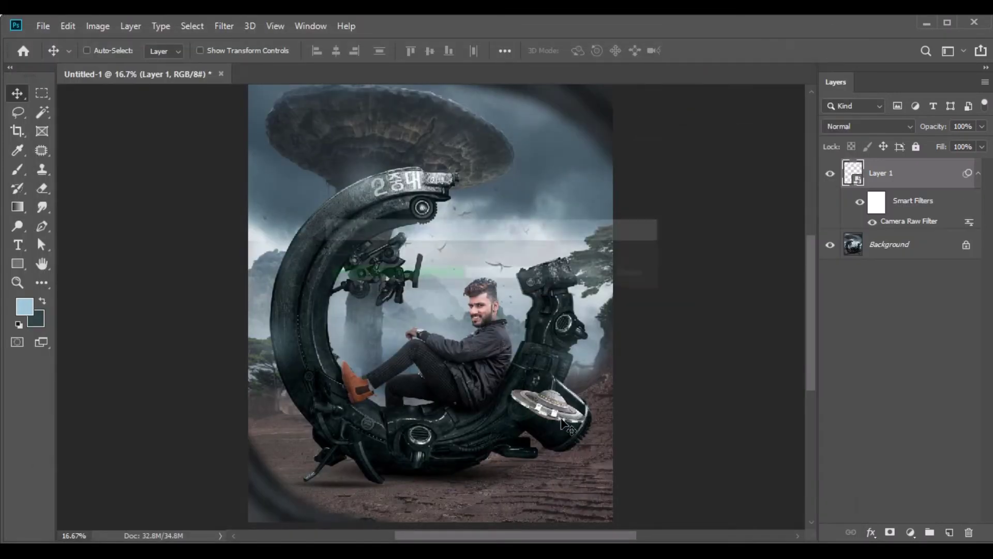
pyautogui.click(977, 174)
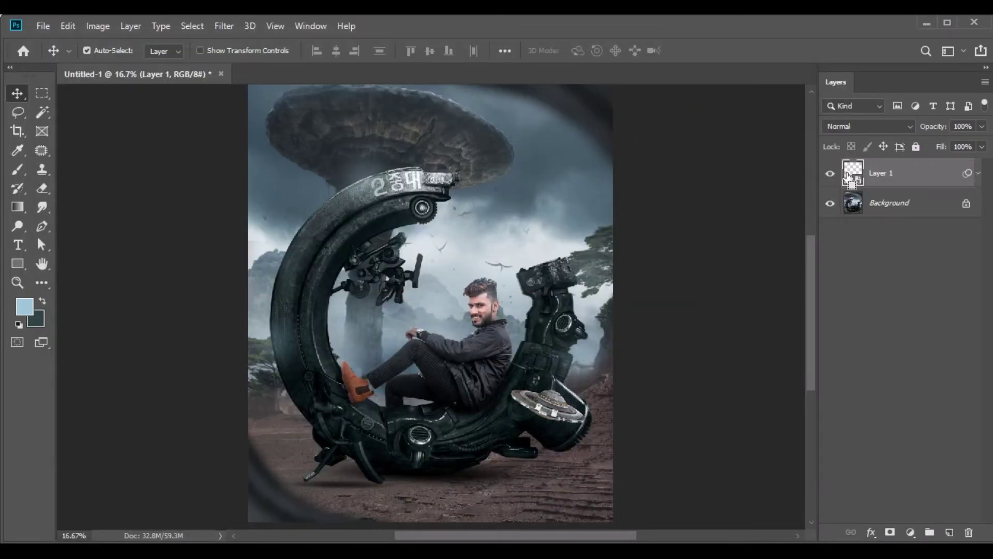
# Add a new layer in Color blend mode above the saucer and tint the selected saucer dark teal with a 30% opacity brush.
pyautogui.click(949, 533)
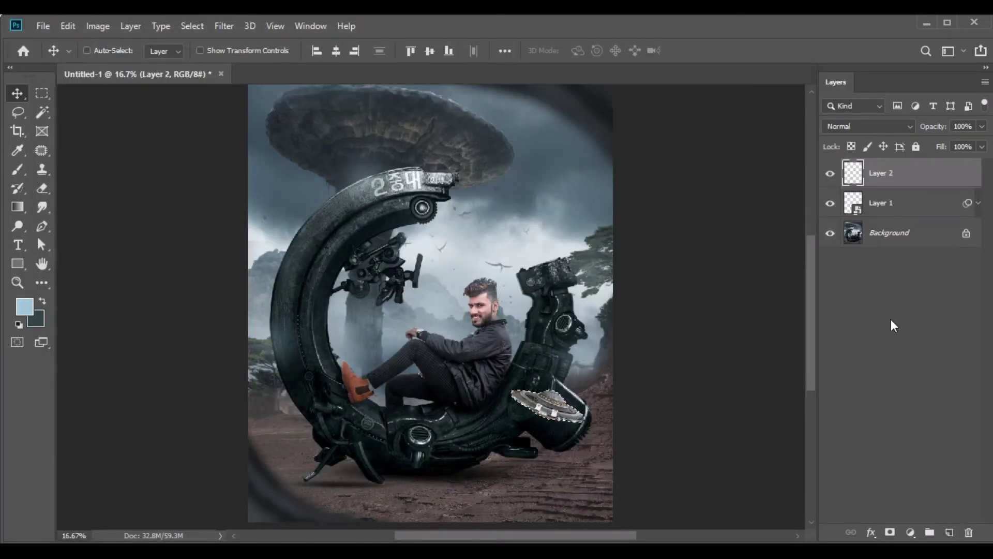
pyautogui.press('b')
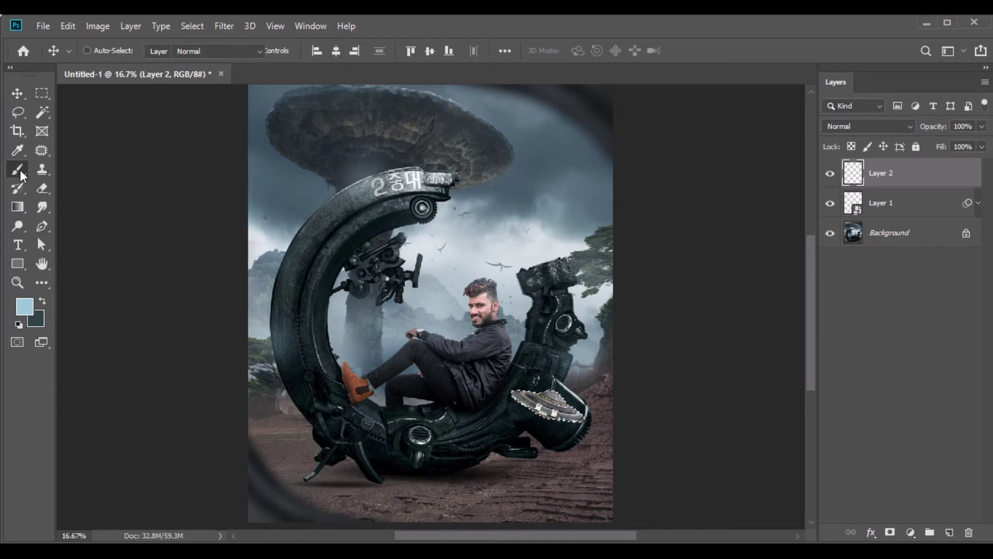
pyautogui.press('x')
pyautogui.hotkey('ctrl', '+')
pyautogui.hotkey('ctrl', '+')
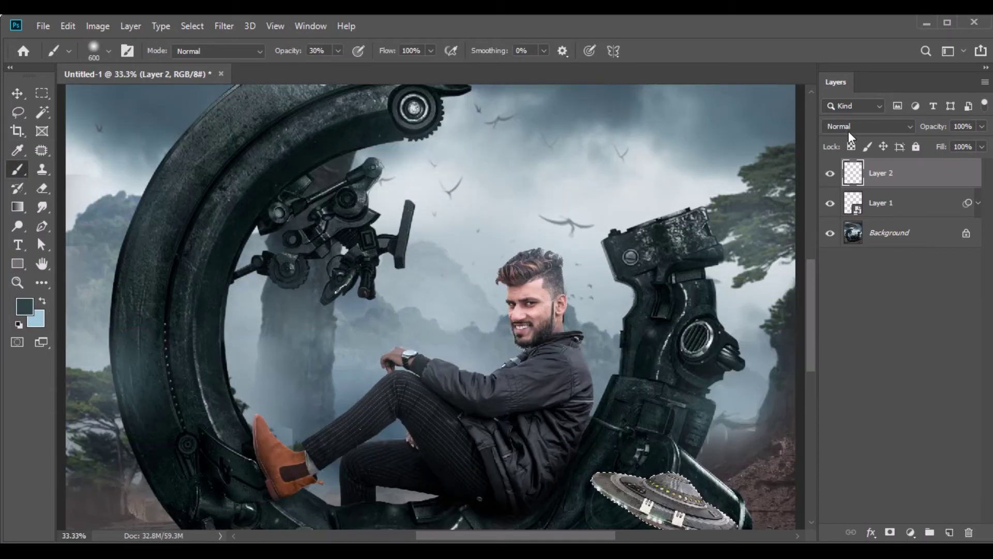
pyautogui.click(859, 127)
pyautogui.click(838, 467)
pyautogui.moveTo(598, 381); pyautogui.dragTo(491, 236)
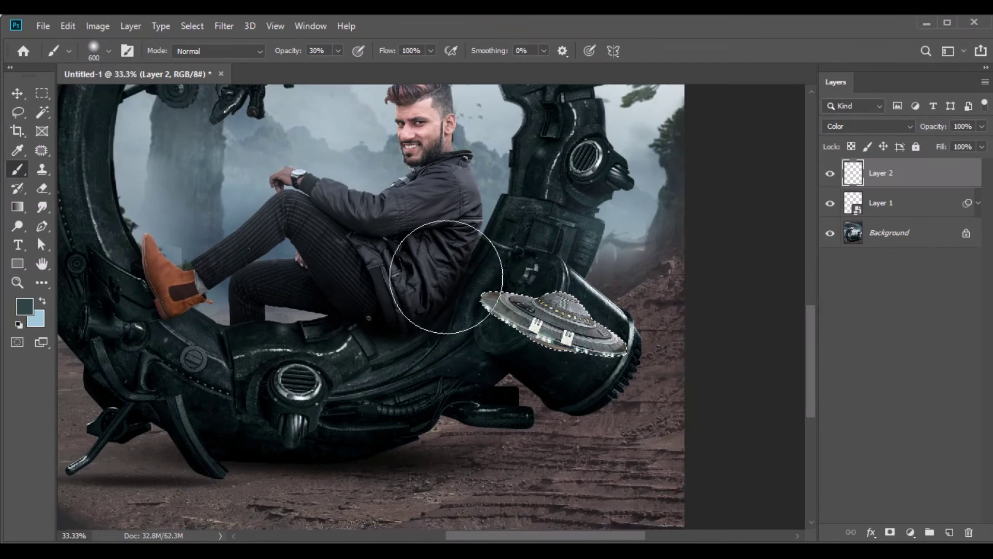
# Add another layer in Overlay mode, shade the saucer with a 133 px brush, and deselect its outline.
pyautogui.click(950, 533)
pyautogui.click(864, 128)
pyautogui.click(841, 304)
pyautogui.rightClick(656, 350)
pyautogui.click(700, 341)
pyautogui.write('133')
pyautogui.press('Return')
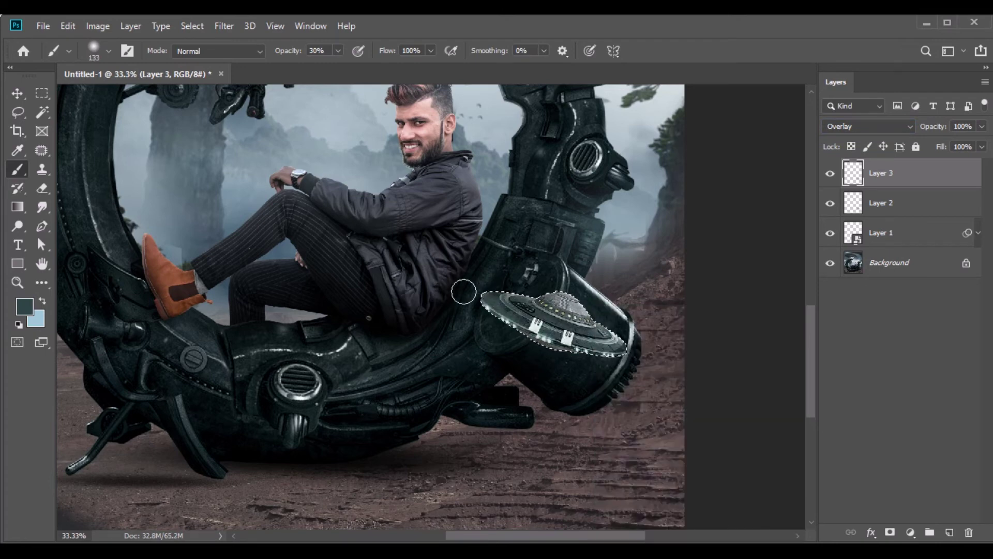
pyautogui.hotkey('alt', '[')
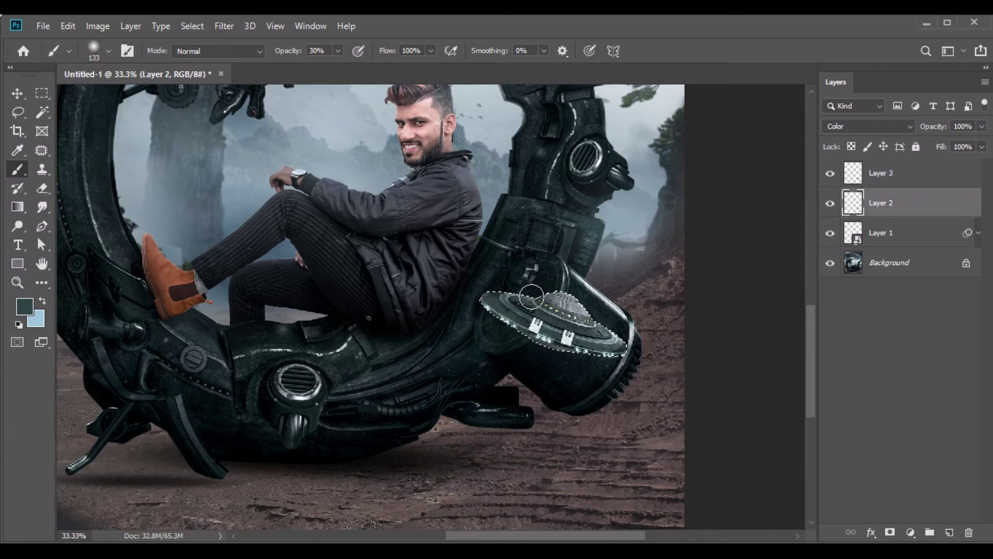
pyautogui.press('v')
pyautogui.click(192, 26)
pyautogui.click(217, 56)
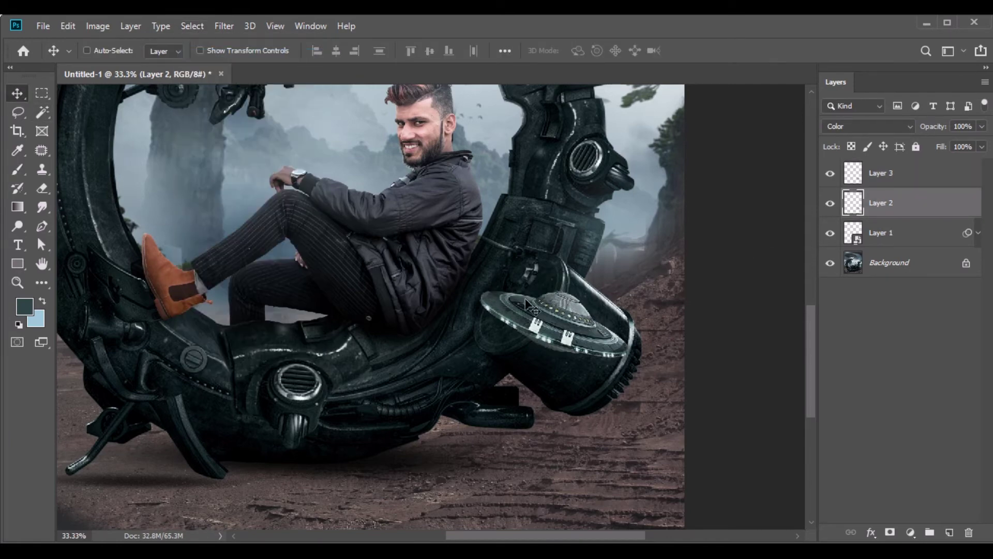
# Open 12.jpg, convert its blue light burst to a smart object, and place it in the composite below the saucer.
pyautogui.hotkey('alt', 'Tab')
pyautogui.click(166, 193)
pyautogui.moveTo(166, 193); pyautogui.dragTo(333, 72)
pyautogui.click(492, 226)
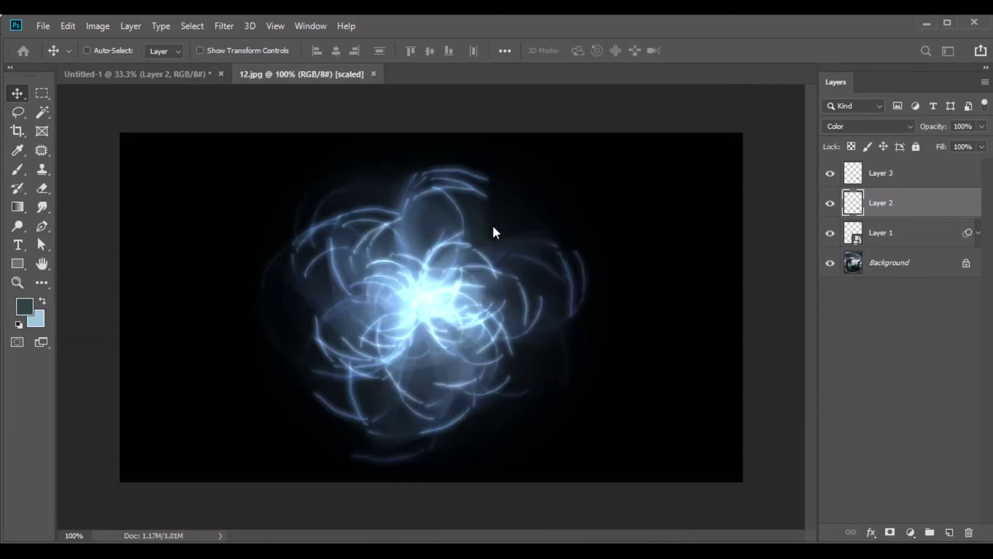
pyautogui.rightClick(895, 168)
pyautogui.click(917, 263)
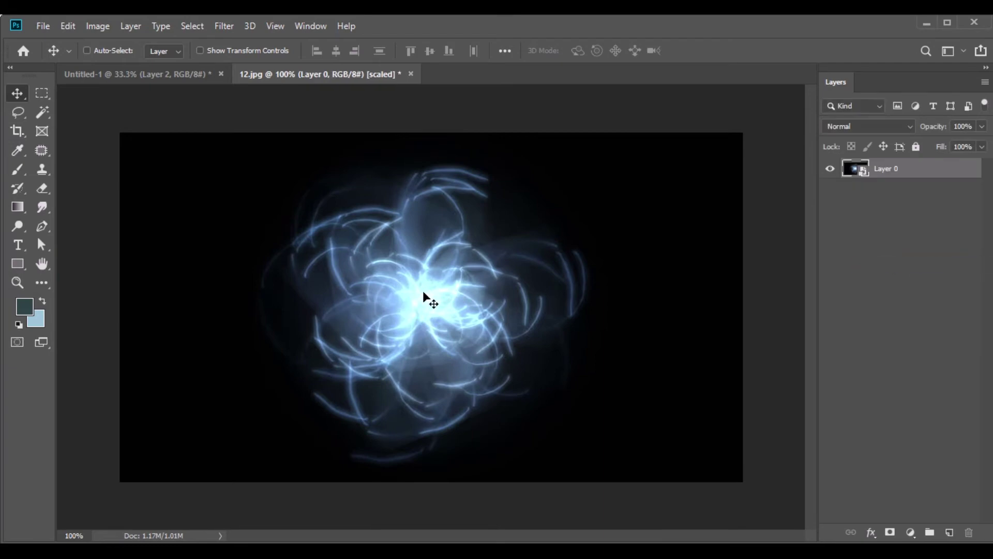
pyautogui.moveTo(423, 290); pyautogui.dragTo(250, 114)
pyautogui.moveTo(545, 394); pyautogui.dragTo(538, 382)
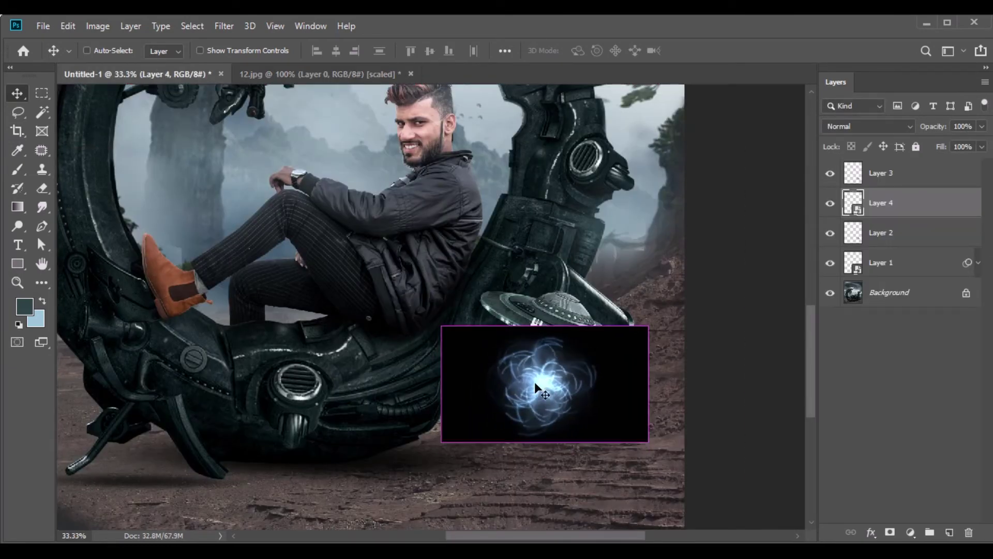
# Apply a Motion Blur at a 68° angle to the light burst, stretching it into a slanted beam.
pyautogui.click(224, 27)
pyautogui.moveTo(266, 191)
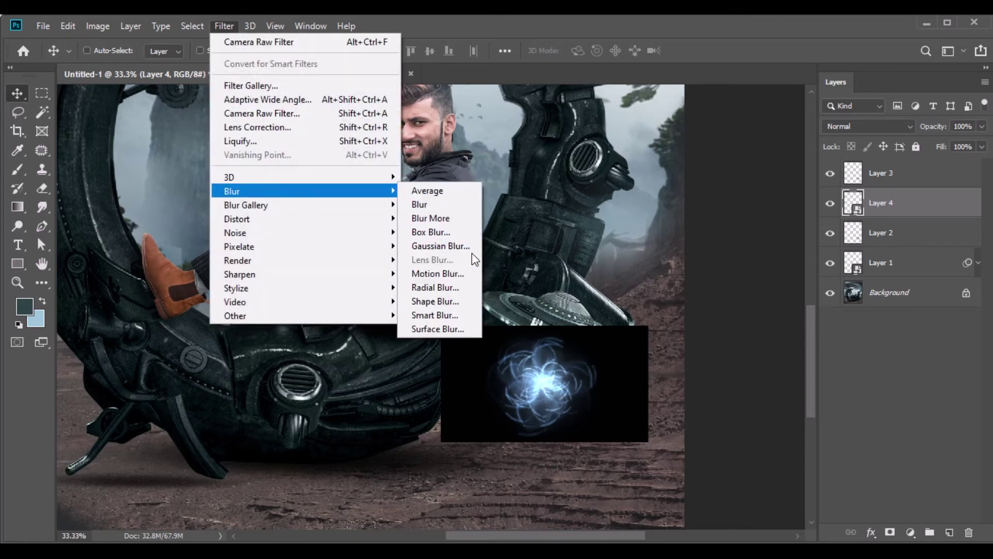
pyautogui.click(445, 274)
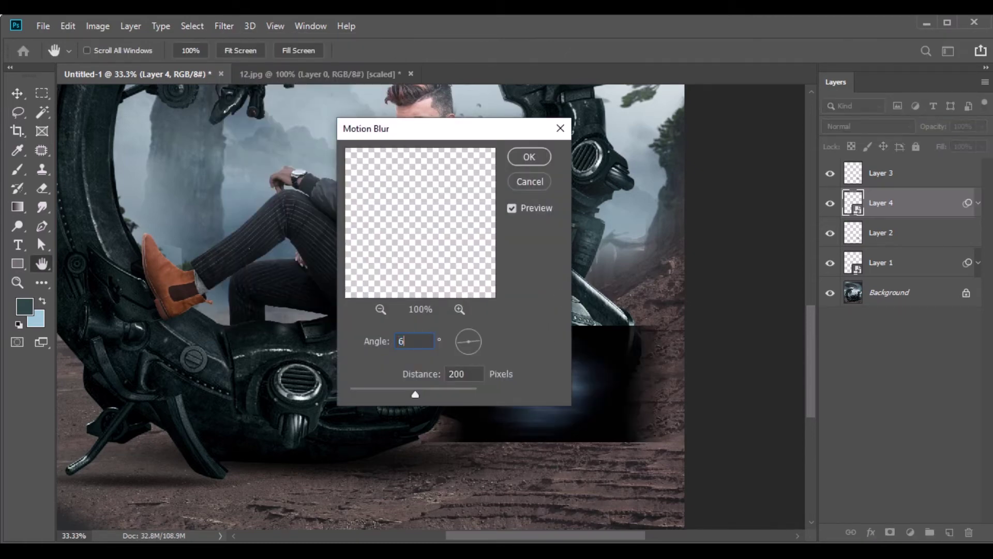
pyautogui.press('Tab')
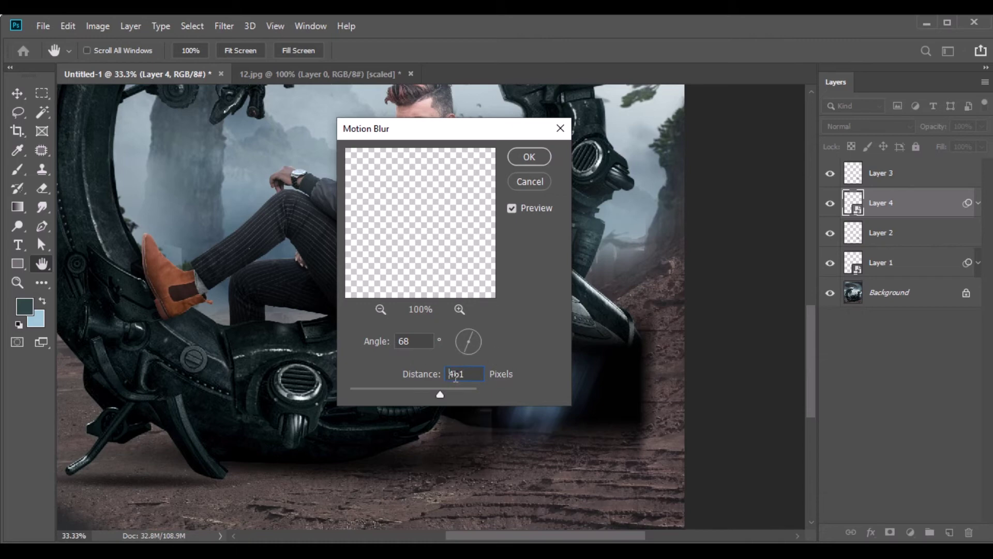
pyautogui.click(540, 161)
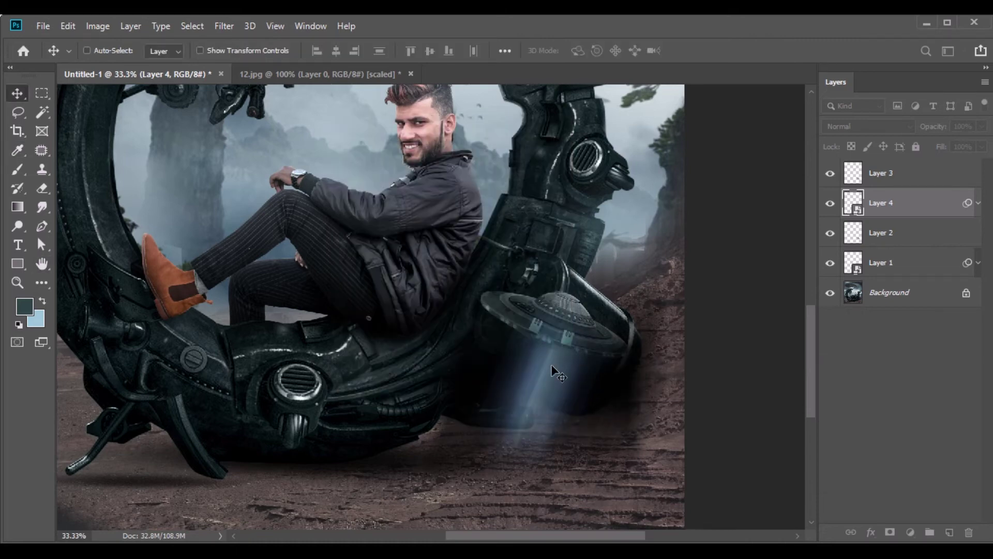
# Set the beam layer's blend mode to Screen and position the beam directly under the saucer.
pyautogui.click(868, 127)
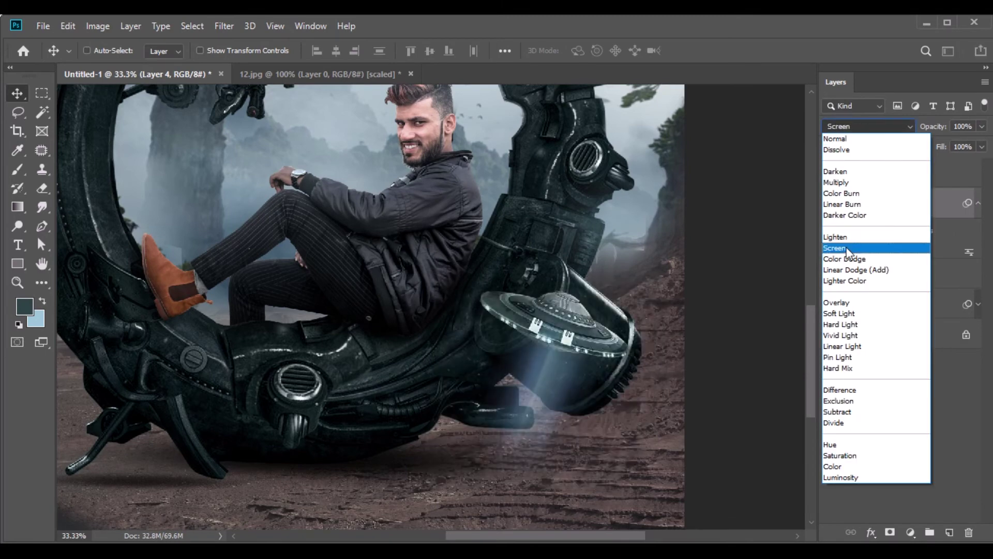
pyautogui.click(846, 249)
pyautogui.moveTo(532, 374); pyautogui.dragTo(533, 391)
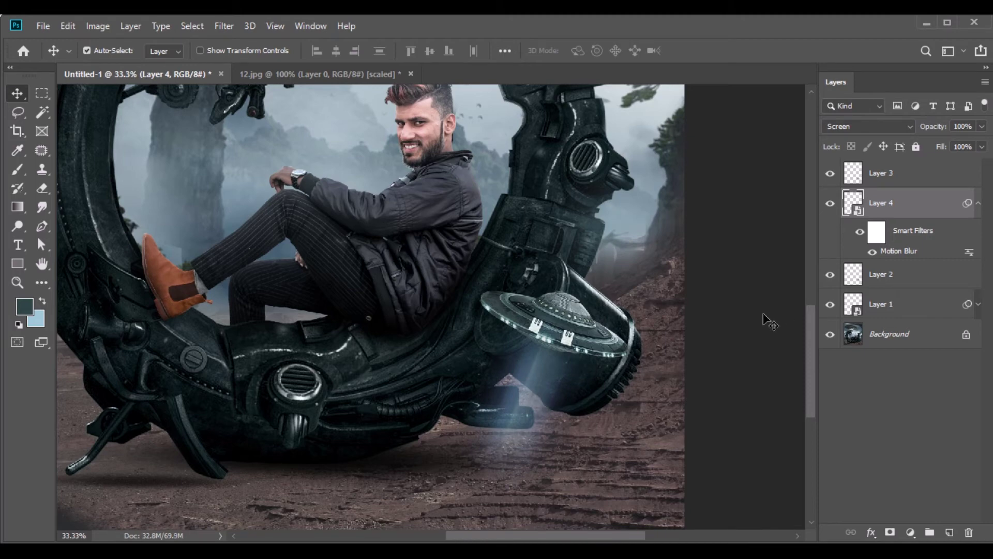
# Duplicate the beam layer, set the copy's fill to 57%, and shift it down along the beam onto the ground.
pyautogui.hotkey('ctrl', 'j')
pyautogui.moveTo(982, 147); pyautogui.dragTo(954, 162)
pyautogui.click(527, 392)
pyautogui.moveTo(527, 392); pyautogui.dragTo(513, 419)
pyautogui.moveTo(505, 432); pyautogui.dragTo(513, 440)
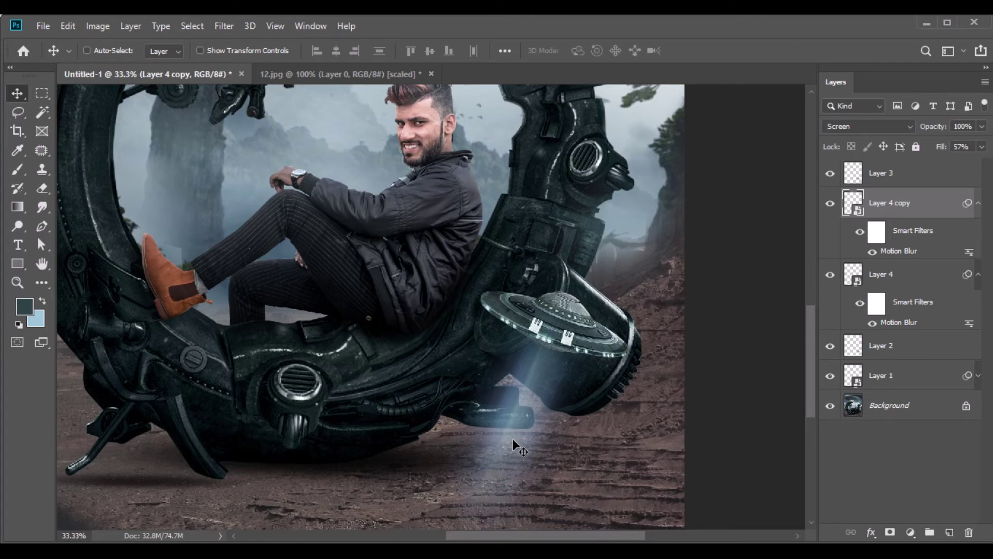
# Add a new layer in Screen mode directly above the Background and set the background color to 50b7d2.
pyautogui.click(923, 406)
pyautogui.click(950, 535)
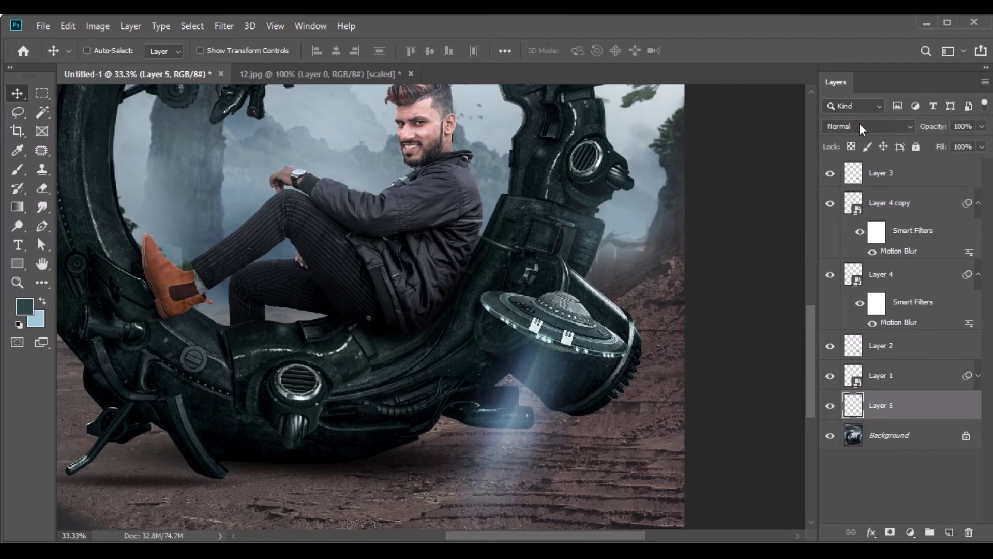
pyautogui.click(867, 126)
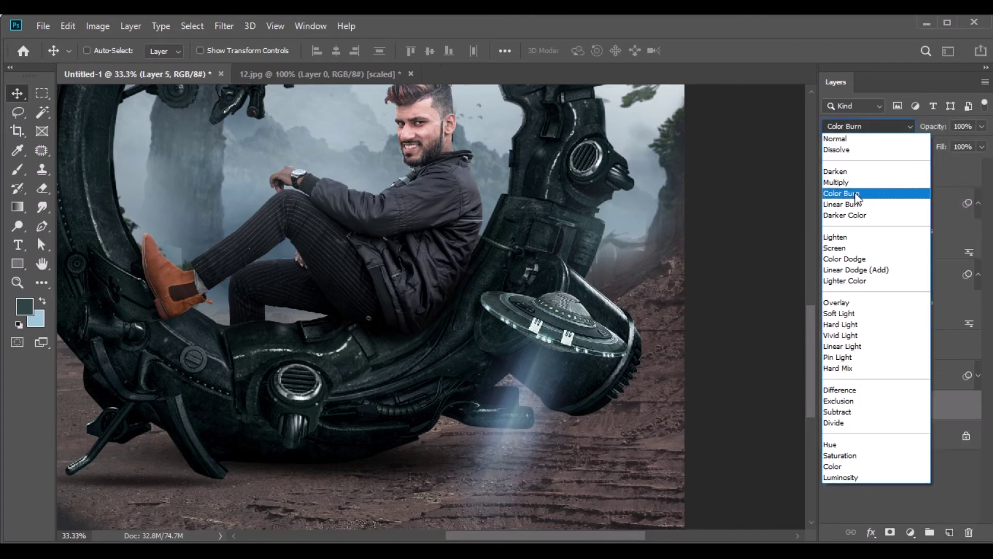
pyautogui.click(848, 249)
pyautogui.click(37, 316)
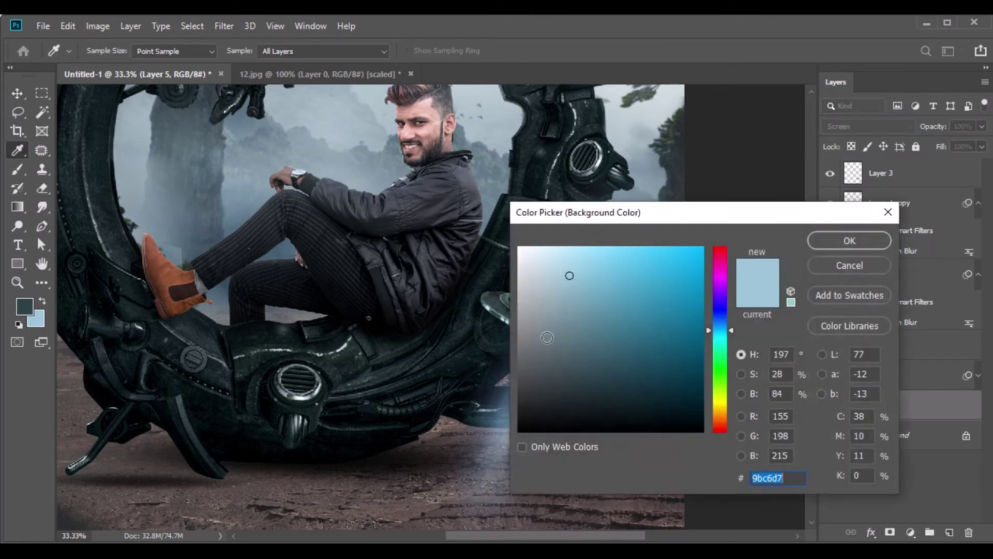
pyautogui.write('5067d')
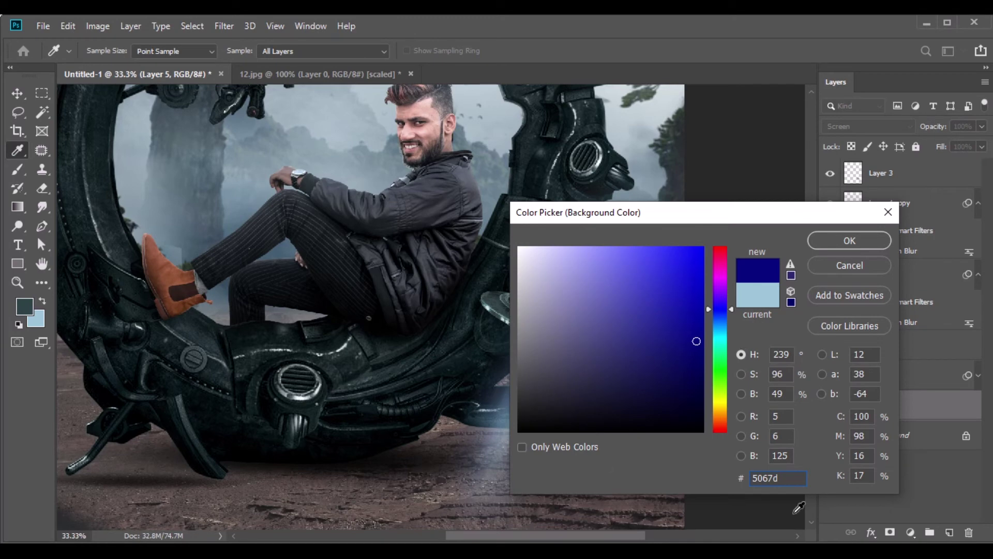
pyautogui.write('2')
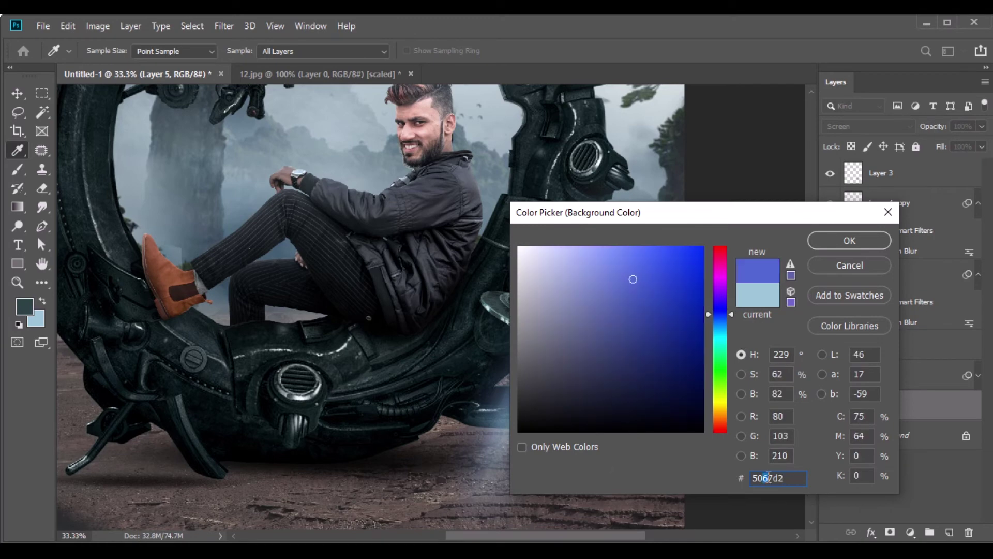
pyautogui.write('b')
pyautogui.click(848, 241)
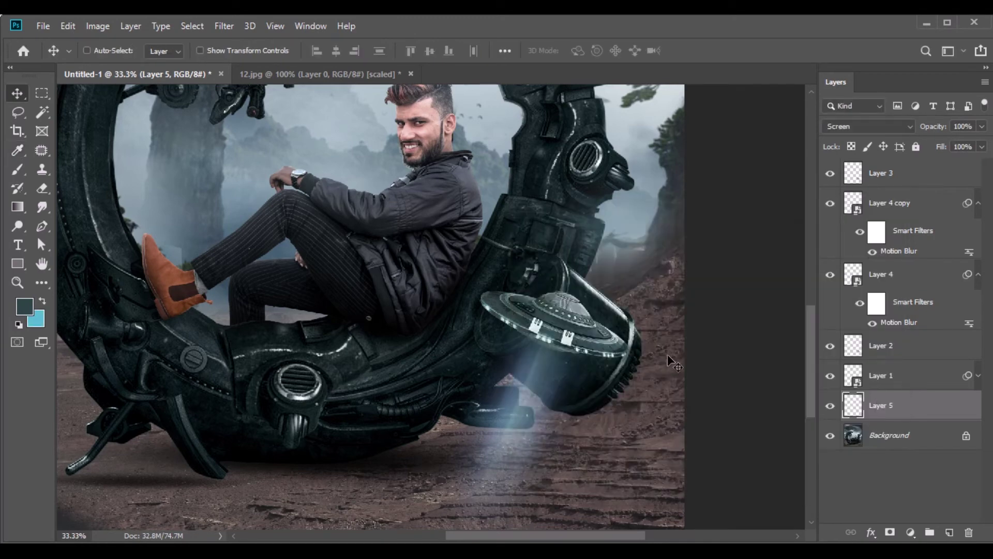
# Paint a light blue glow over the ground and the ring's underside with a 700 px brush at 20% opacity.
pyautogui.click(17, 169)
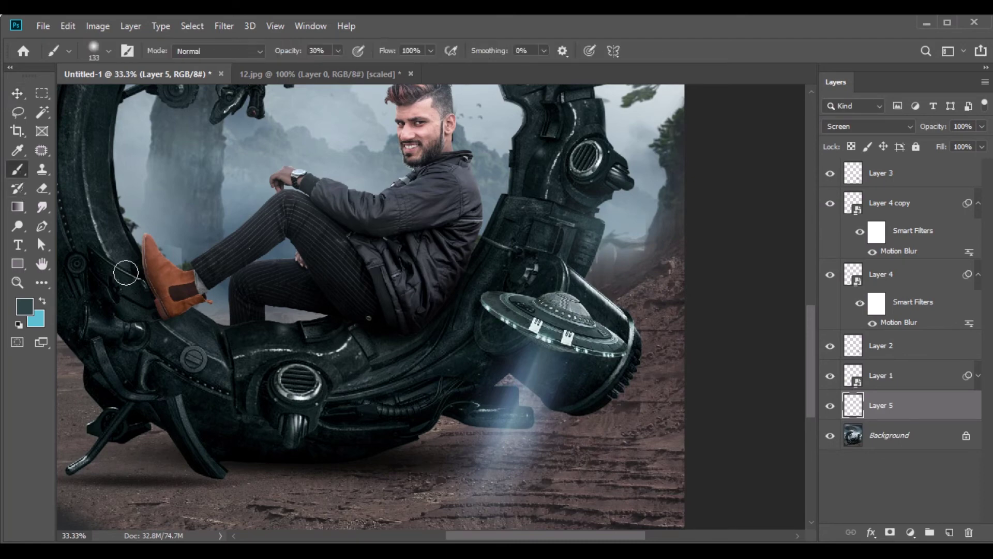
pyautogui.scroll(-5, 333, 380)
pyautogui.scroll(-2, 309, 252)
pyautogui.write('20')
pyautogui.press('Return')
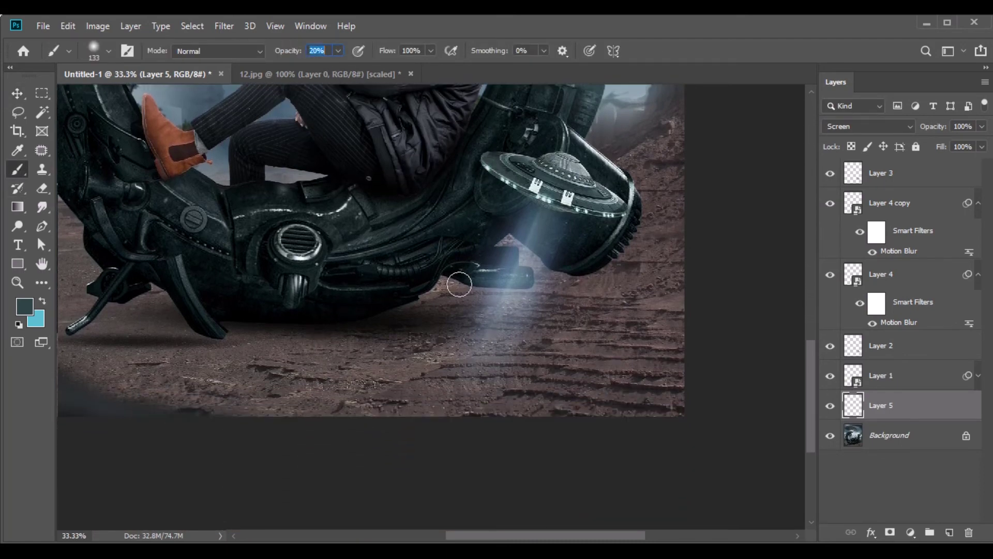
pyautogui.press(']')
pyautogui.press(']')
pyautogui.press(']')
pyautogui.press(']')
pyautogui.press(']')
pyautogui.press(']')
pyautogui.press(']')
pyautogui.press(']')
pyautogui.press(']')
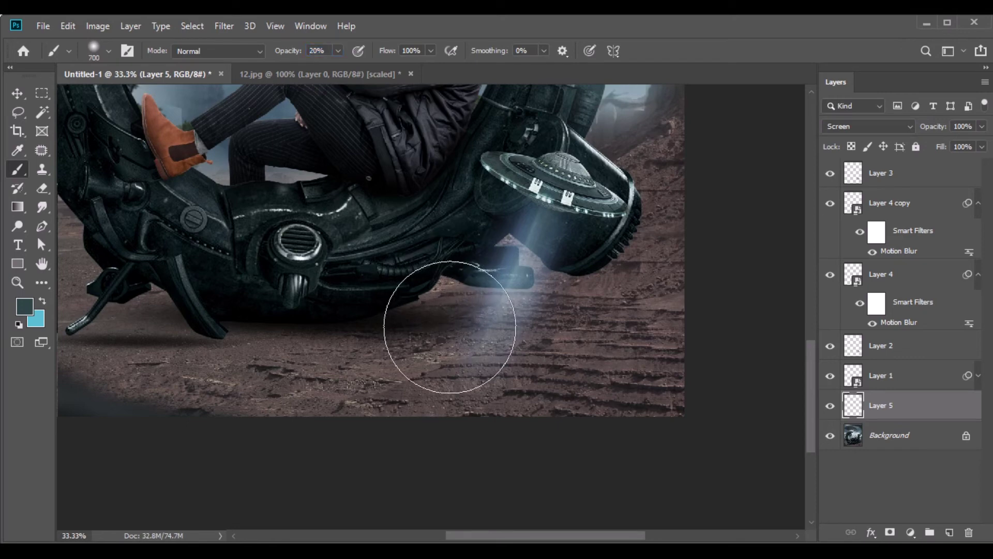
pyautogui.click(42, 301)
pyautogui.moveTo(469, 310)
pyautogui.mouseDown()
pyautogui.moveTo(501, 328)
pyautogui.moveTo(199, 377)
pyautogui.moveTo(636, 374)
pyautogui.moveTo(643, 304)
pyautogui.moveTo(410, 305)
pyautogui.moveTo(472, 260)
pyautogui.moveTo(619, 286)
pyautogui.moveTo(532, 312)
pyautogui.moveTo(726, 277)
pyautogui.mouseUp()
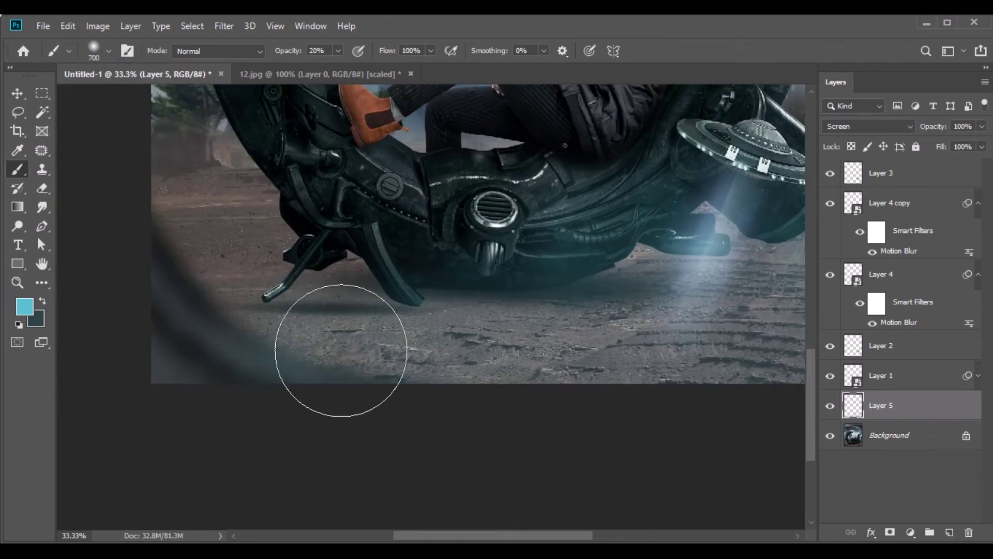
pyautogui.moveTo(638, 428); pyautogui.dragTo(509, 444)
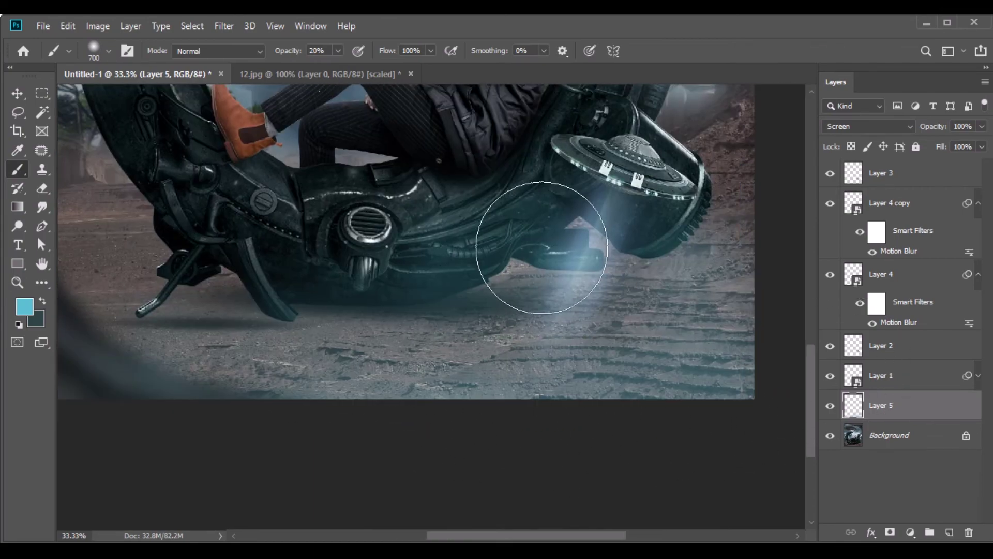
# Set the foreground color to 646464 and add a new layer in Screen mode above the blue glow layer.
pyautogui.click(24, 306)
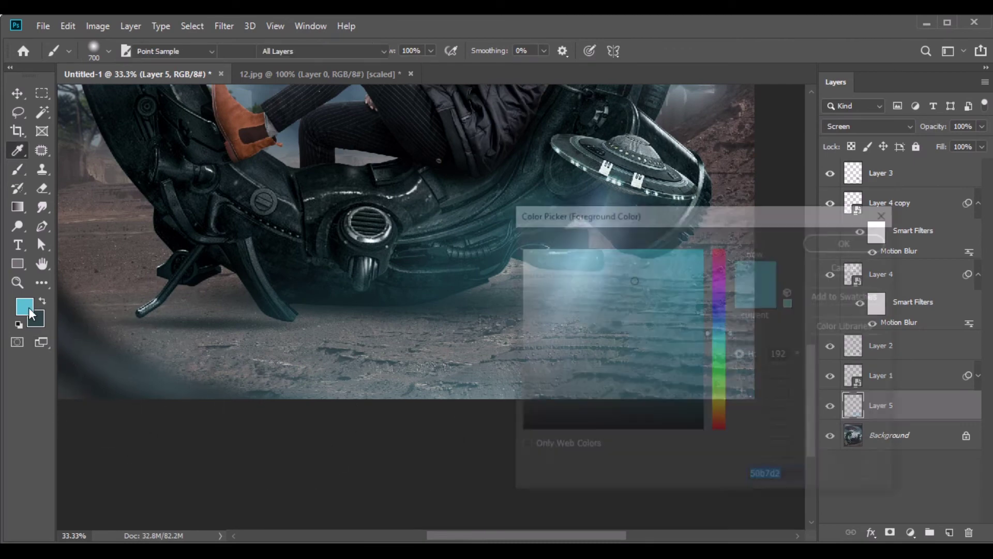
pyautogui.write('646464')
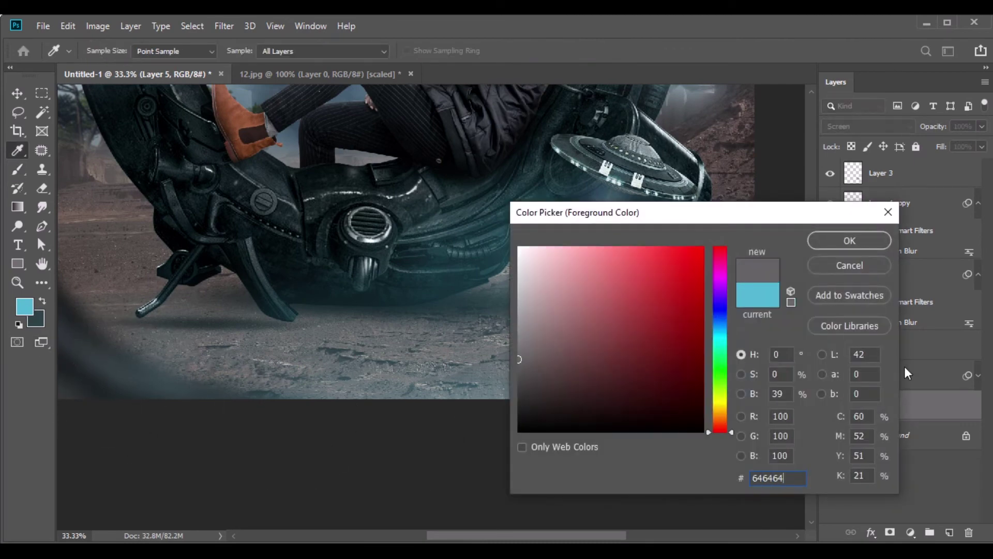
pyautogui.click(849, 241)
pyautogui.press('b')
pyautogui.click(949, 533)
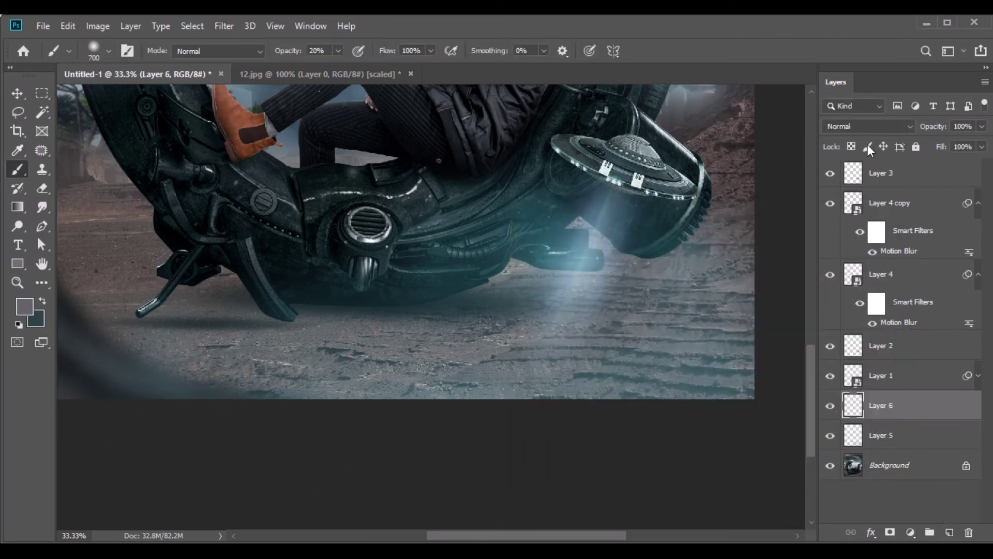
pyautogui.click(868, 126)
pyautogui.click(835, 246)
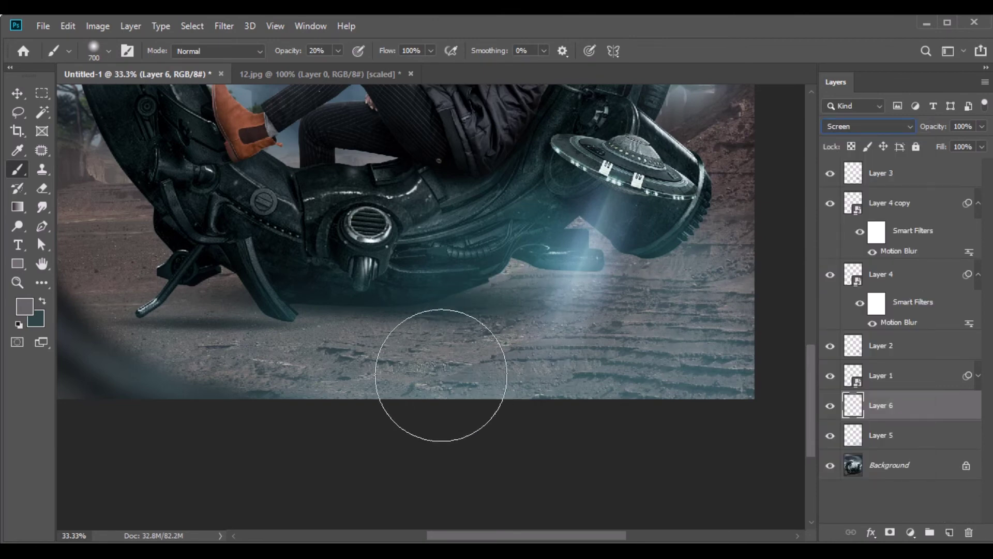
# Brush soft grey haze over the ground and around the beam beneath the ring at 20% opacity.
pyautogui.moveTo(647, 243)
pyautogui.mouseDown()
pyautogui.moveTo(484, 310)
pyautogui.moveTo(282, 304)
pyautogui.moveTo(238, 375)
pyautogui.moveTo(144, 315)
pyautogui.moveTo(377, 348)
pyautogui.moveTo(508, 216)
pyautogui.moveTo(392, 270)
pyautogui.mouseUp()
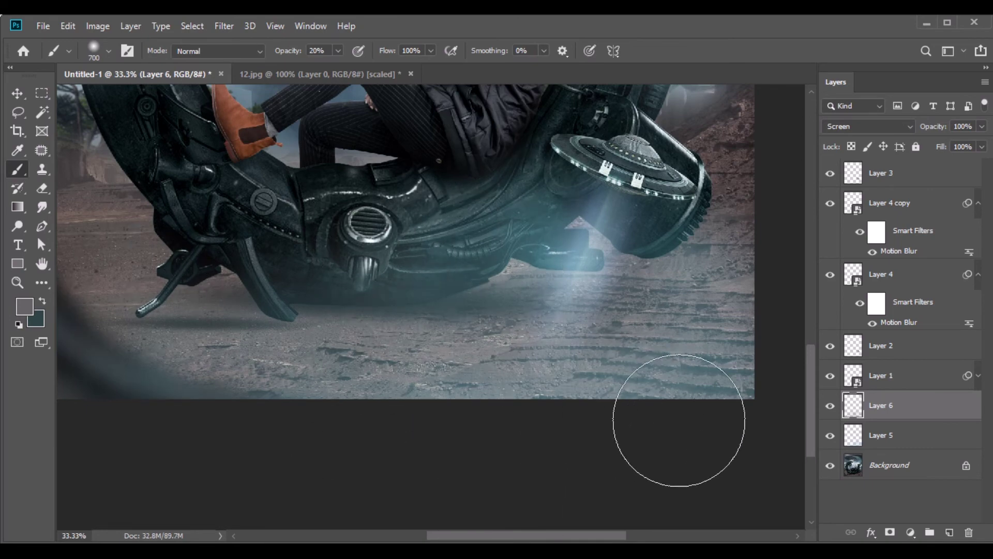
pyautogui.hotkey('ctrl', '-')
pyautogui.hotkey('ctrl', '-')
pyautogui.hotkey('ctrl', '-')
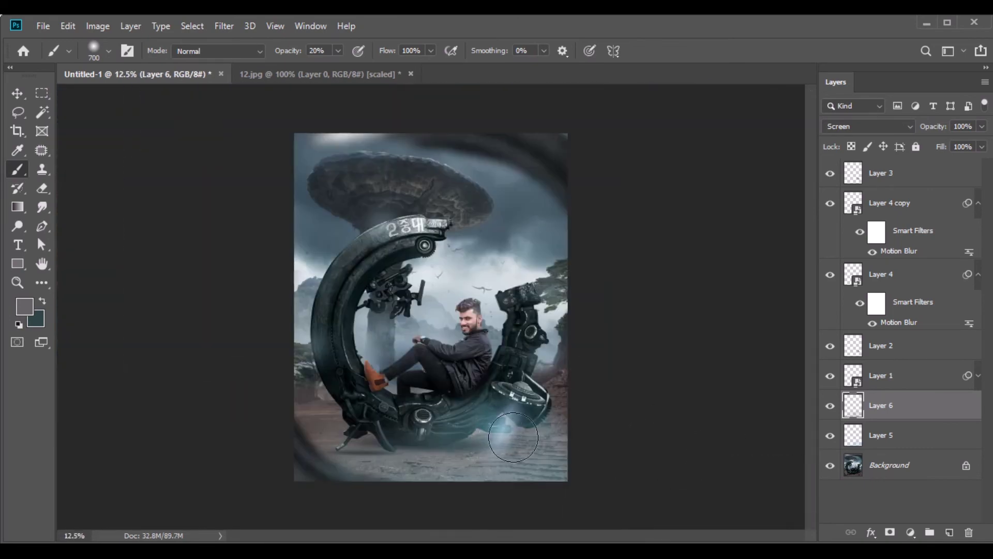
pyautogui.press('v')
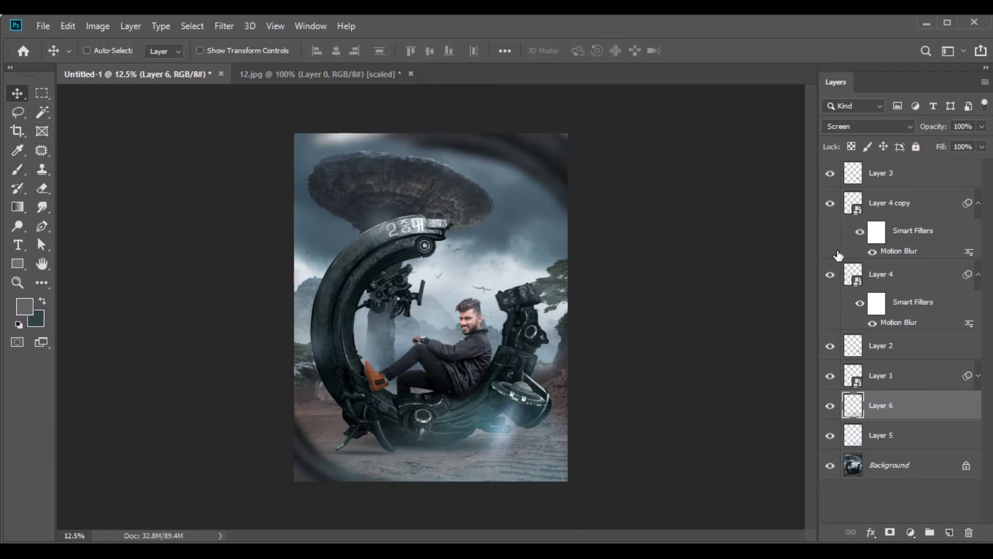
# Collapse the smart filter lists, duplicate the saucer on Layer 1 and move the copy into the sky above the man.
pyautogui.click(974, 279)
pyautogui.click(978, 334)
pyautogui.click(977, 204)
pyautogui.click(979, 293)
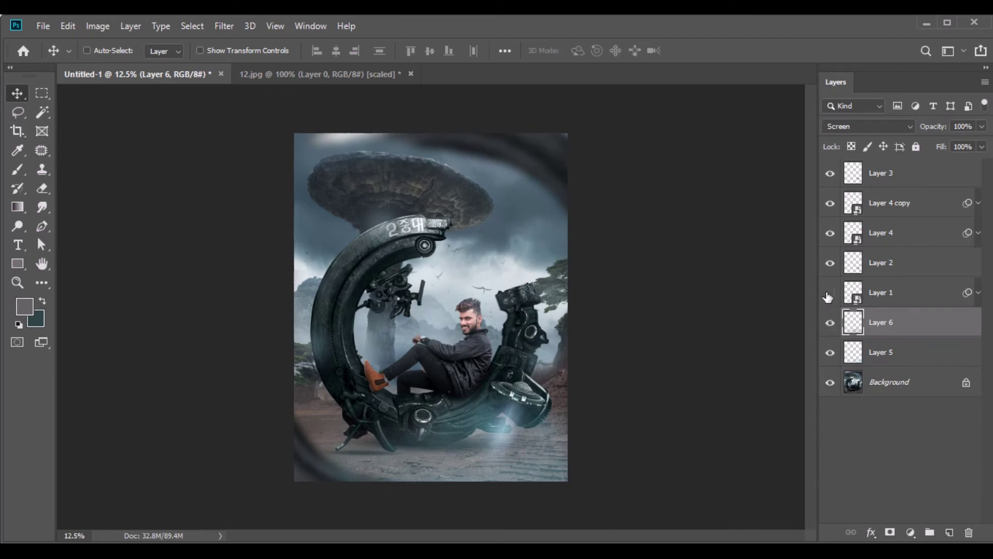
pyautogui.moveTo(890, 296); pyautogui.dragTo(949, 532)
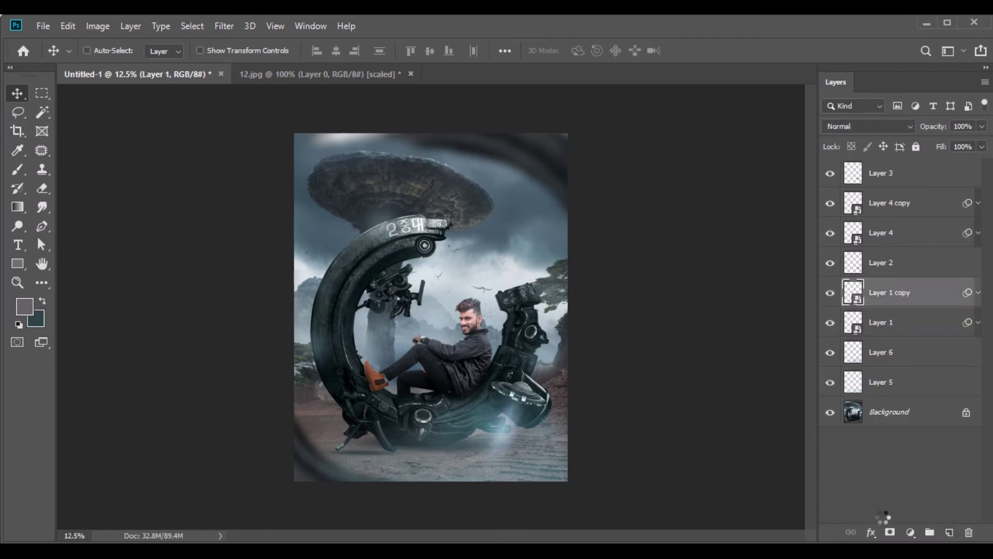
pyautogui.moveTo(527, 394); pyautogui.dragTo(474, 273)
# Scale the duplicated sky saucer to 57% with Free Transform and nudge it slightly upward.
pyautogui.click(67, 26)
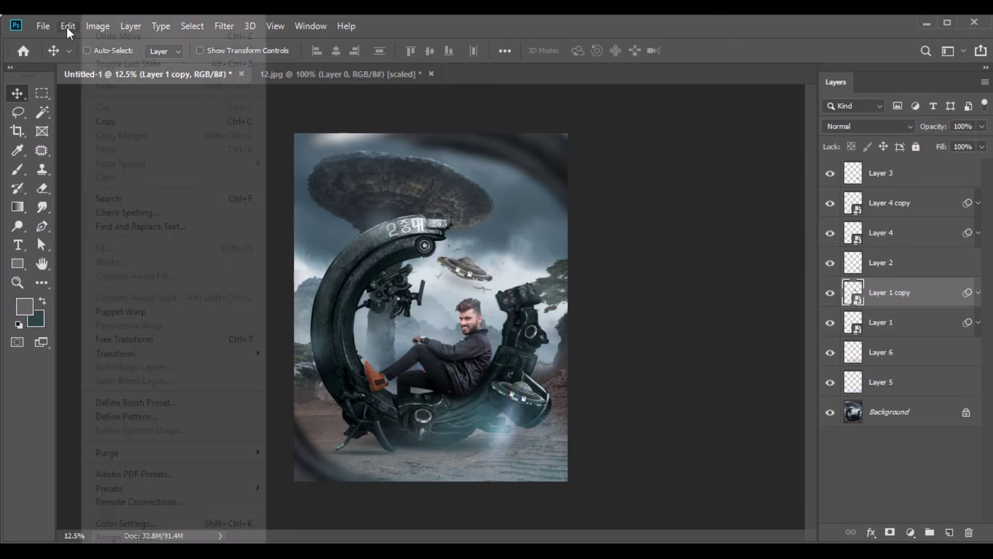
pyautogui.click(131, 339)
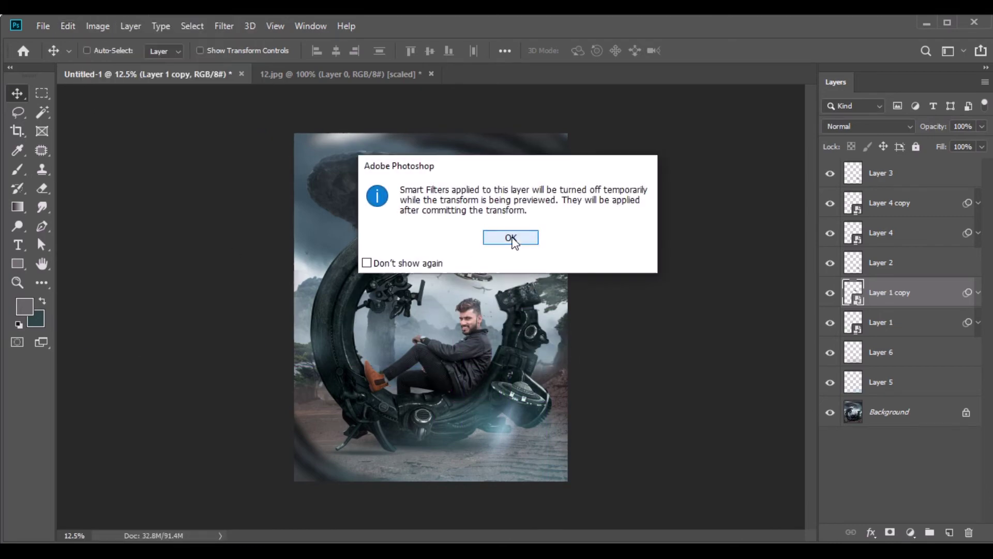
pyautogui.click(511, 239)
pyautogui.moveTo(333, 55); pyautogui.dragTo(287, 56)
pyautogui.click(17, 94)
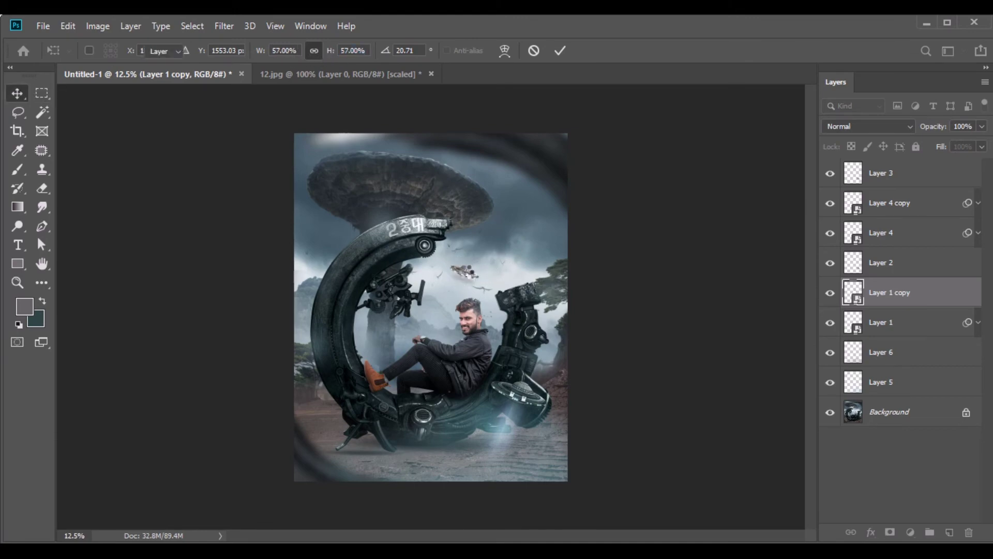
pyautogui.moveTo(464, 270)
pyautogui.mouseDown()
pyautogui.moveTo(469, 256)
pyautogui.moveTo(465, 264)
pyautogui.mouseUp()
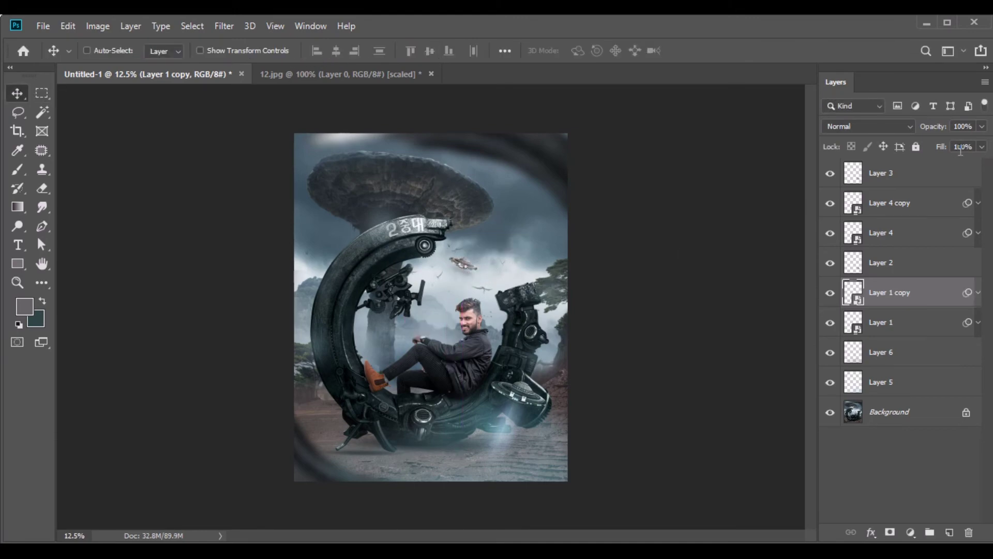
# Set the small saucer copy's fill to 70% and apply a Gaussian Blur with a 3-pixel radius.
pyautogui.write('70')
pyautogui.press('Return')
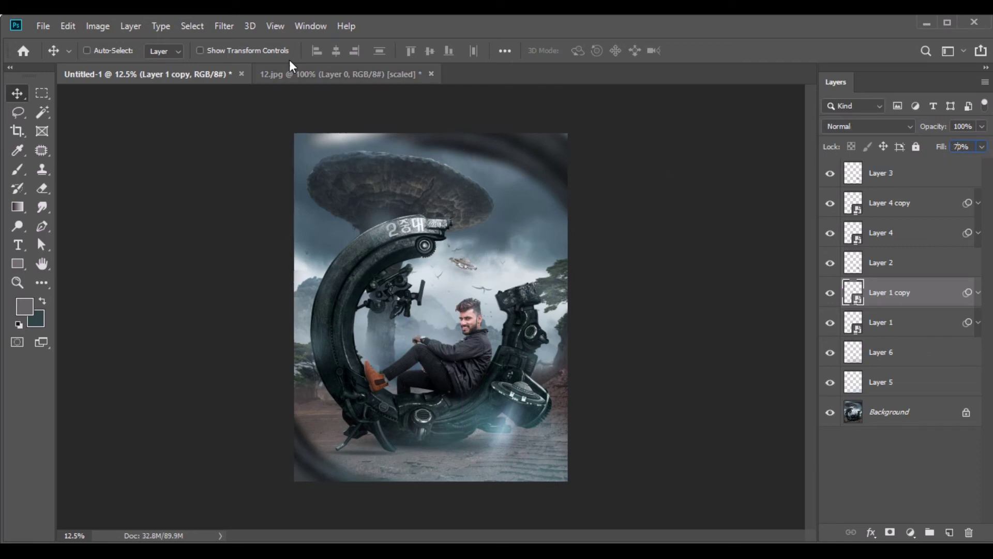
pyautogui.click(224, 26)
pyautogui.moveTo(254, 193)
pyautogui.click(443, 365)
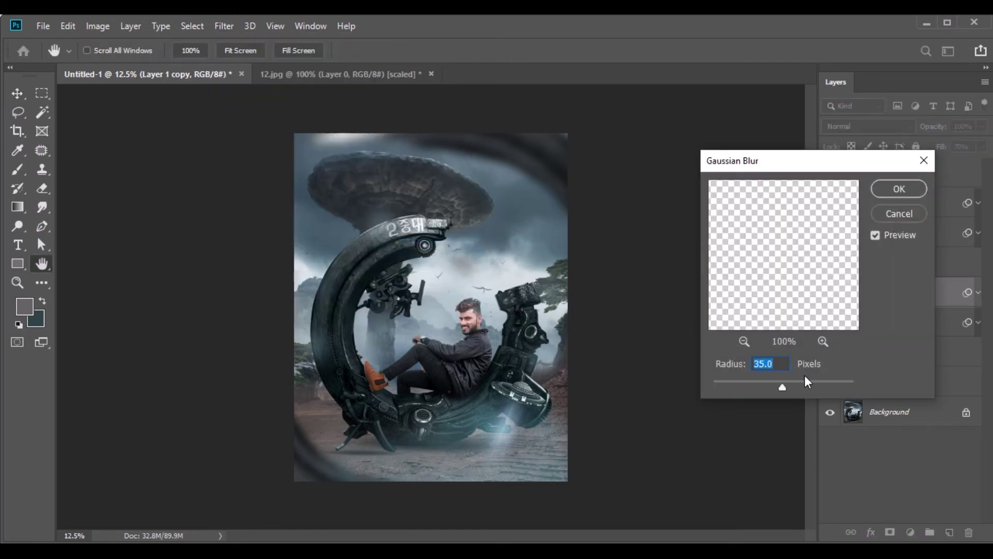
pyautogui.write('6')
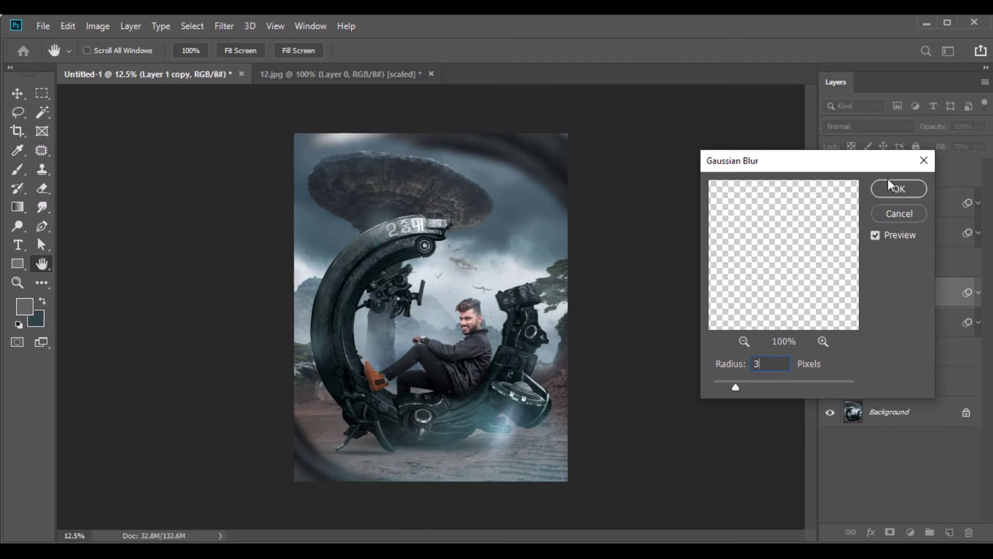
pyautogui.click(899, 190)
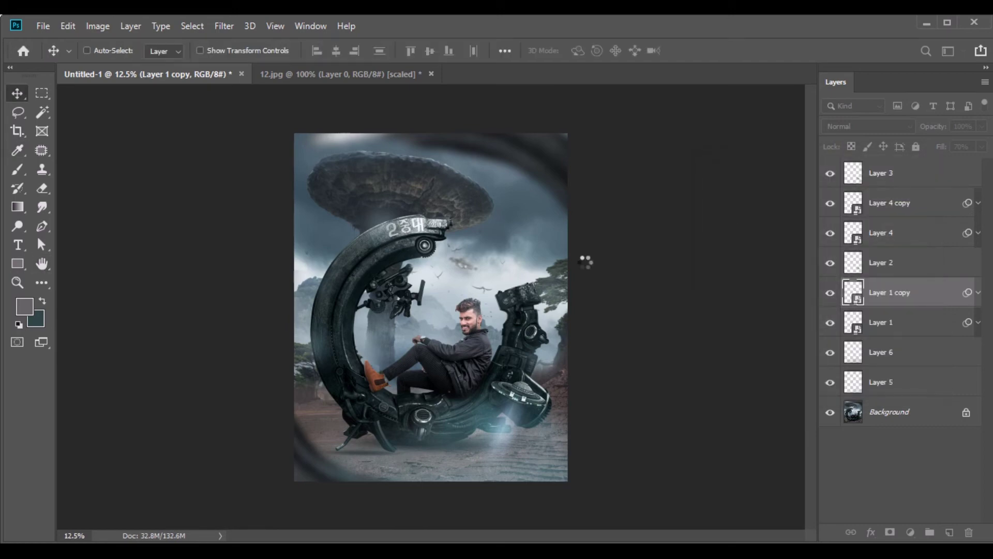
# Duplicate the Layer 1 saucer again and move the new copy down to the image's lower-right corner.
pyautogui.click(883, 323)
pyautogui.hotkey('ctrl', 'j')
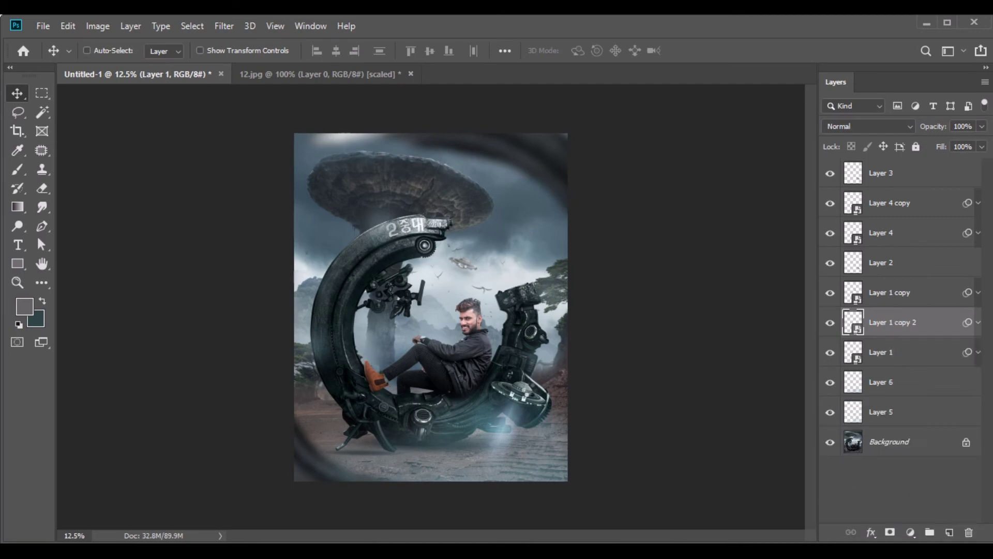
pyautogui.moveTo(531, 397); pyautogui.dragTo(563, 472)
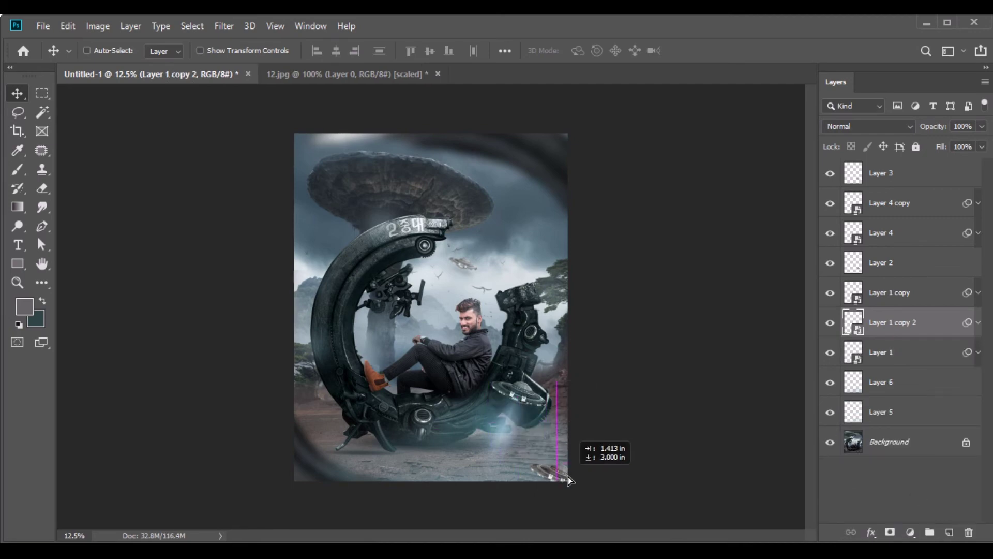
# Free-transform the second saucer copy, enlarging it greatly and placing it partly outside the image's upper-left corner.
pyautogui.click(71, 30)
pyautogui.click(173, 340)
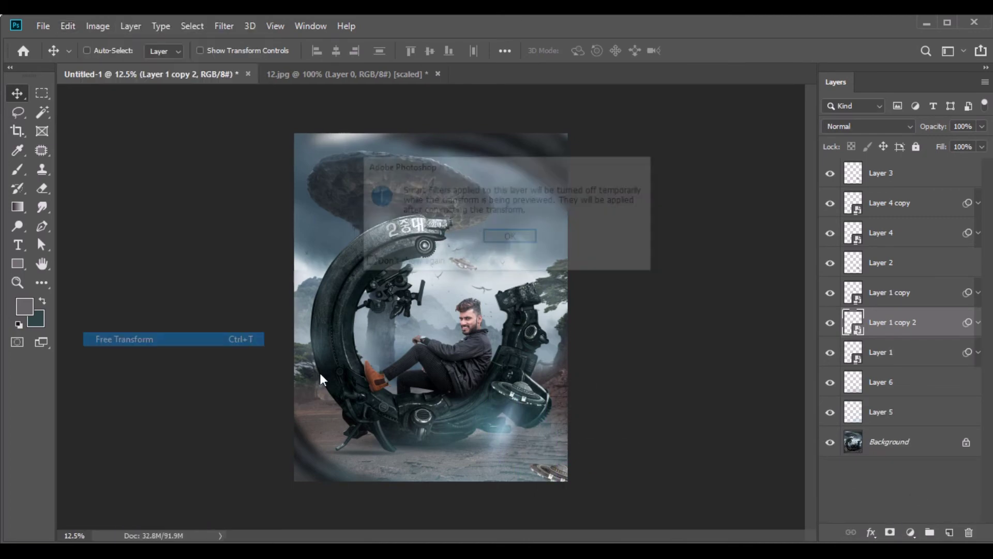
pyautogui.click(499, 235)
pyautogui.moveTo(329, 50); pyautogui.dragTo(600, 164)
pyautogui.moveTo(542, 441); pyautogui.dragTo(243, 133)
pyautogui.moveTo(327, 53); pyautogui.dragTo(340, 211)
pyautogui.rightClick(365, 217)
pyautogui.click(389, 318)
pyautogui.moveTo(359, 175); pyautogui.dragTo(362, 150)
pyautogui.press('Return')
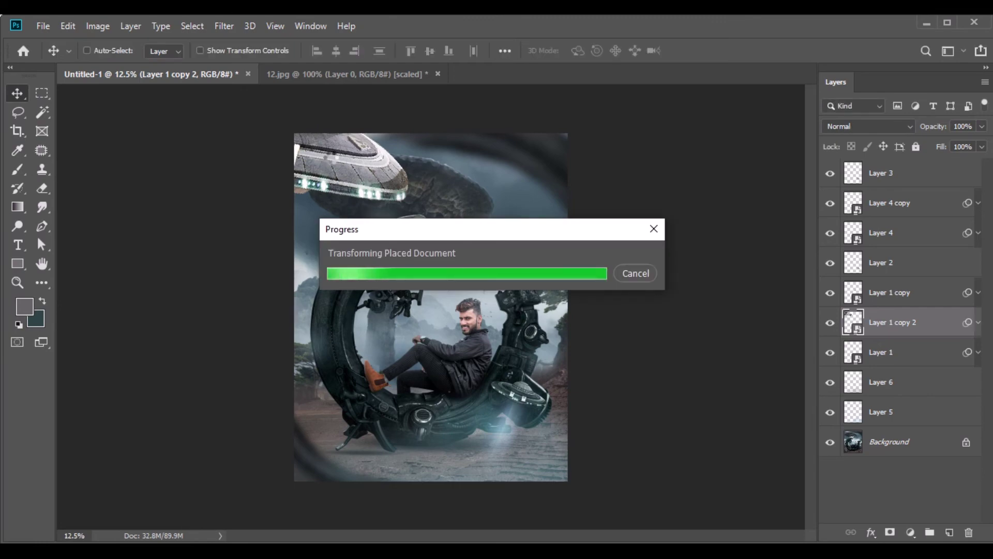
# Apply a Gaussian Blur of about 40 pixels to the large saucer copy and shift it further beyond the image's left edge.
pyautogui.click(224, 26)
pyautogui.moveTo(257, 190)
pyautogui.click(439, 246)
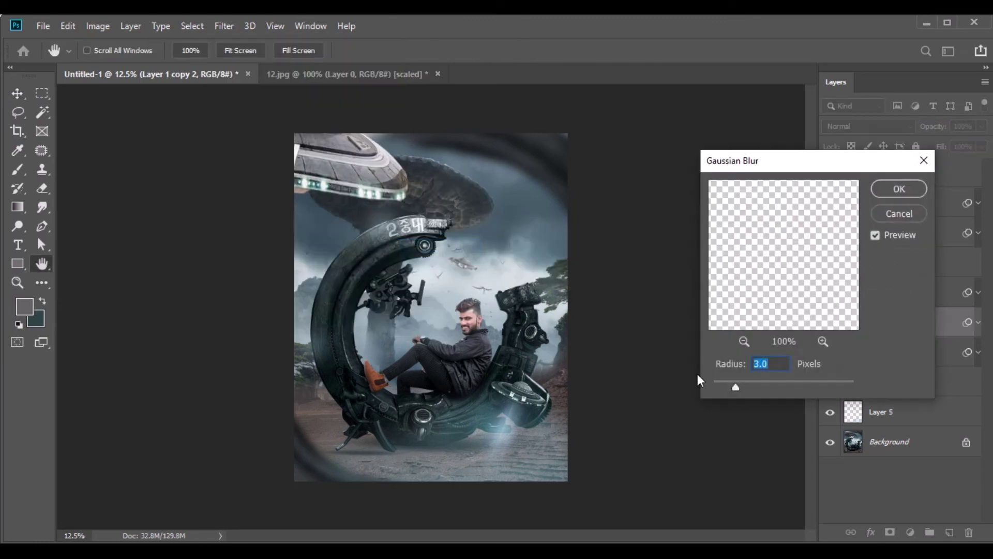
pyautogui.moveTo(738, 384); pyautogui.dragTo(785, 382)
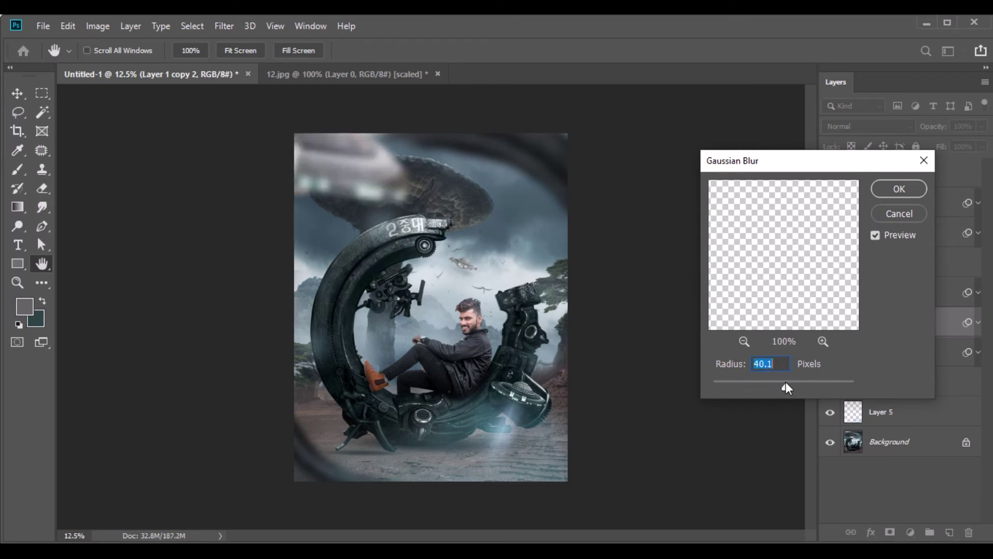
pyautogui.click(899, 188)
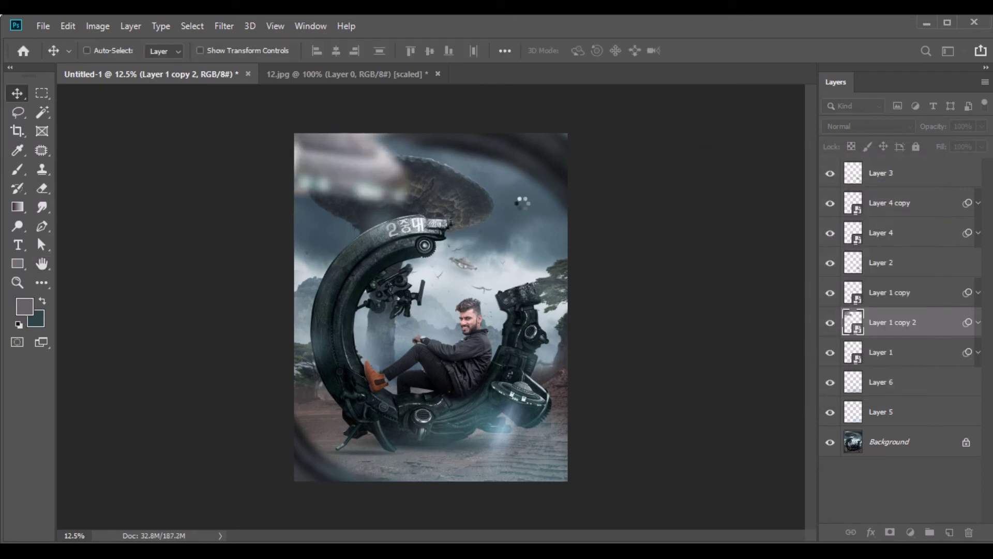
pyautogui.moveTo(329, 165); pyautogui.dragTo(293, 158)
# Merge all visible layers into the Background and duplicate the merged layer.
pyautogui.rightClick(887, 328)
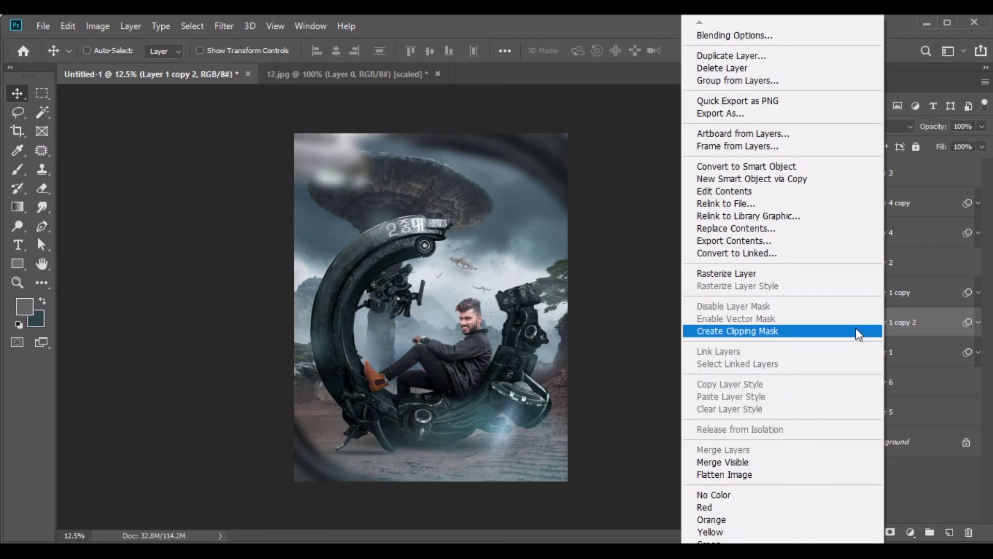
pyautogui.click(743, 462)
pyautogui.moveTo(871, 176); pyautogui.dragTo(949, 532)
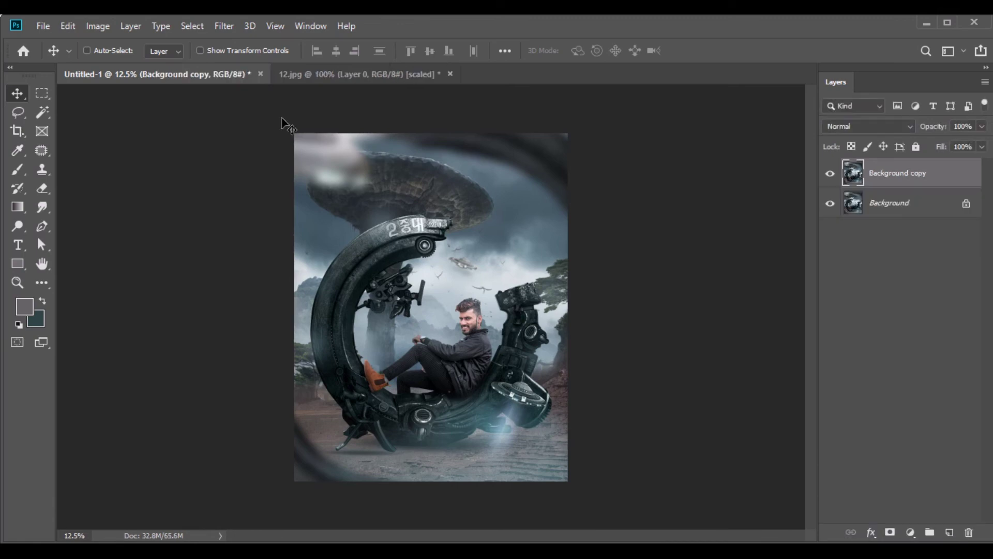
# Open the Camera Raw filter on the Background copy and set Highlights -82, Shadows +26, Blacks -25 and Clarity +25.
pyautogui.click(223, 26)
pyautogui.click(271, 124)
pyautogui.moveTo(739, 408); pyautogui.dragTo(677, 421)
pyautogui.moveTo(739, 432); pyautogui.dragTo(760, 431)
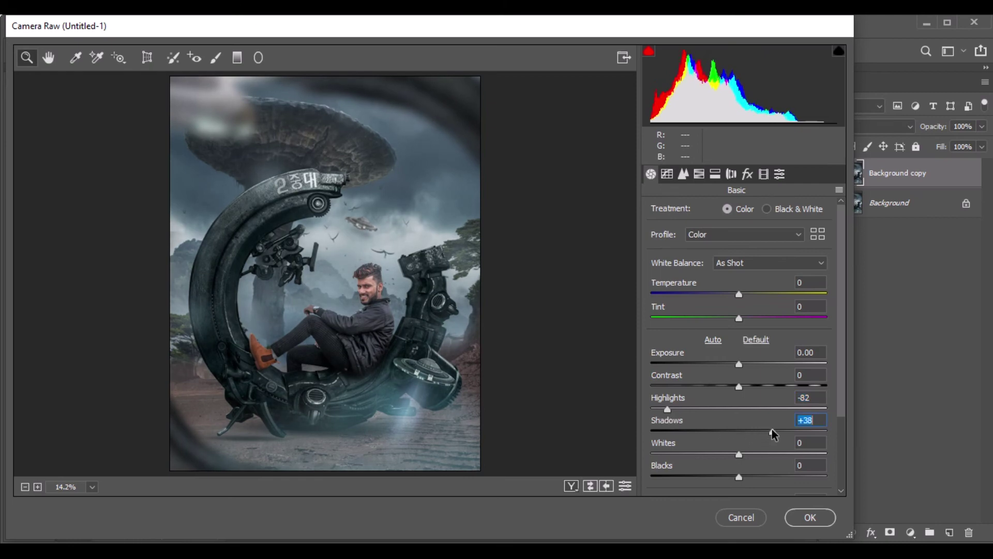
pyautogui.moveTo(738, 476); pyautogui.dragTo(717, 477)
pyautogui.scroll(-2, 736, 455)
pyautogui.moveTo(744, 445); pyautogui.dragTo(762, 446)
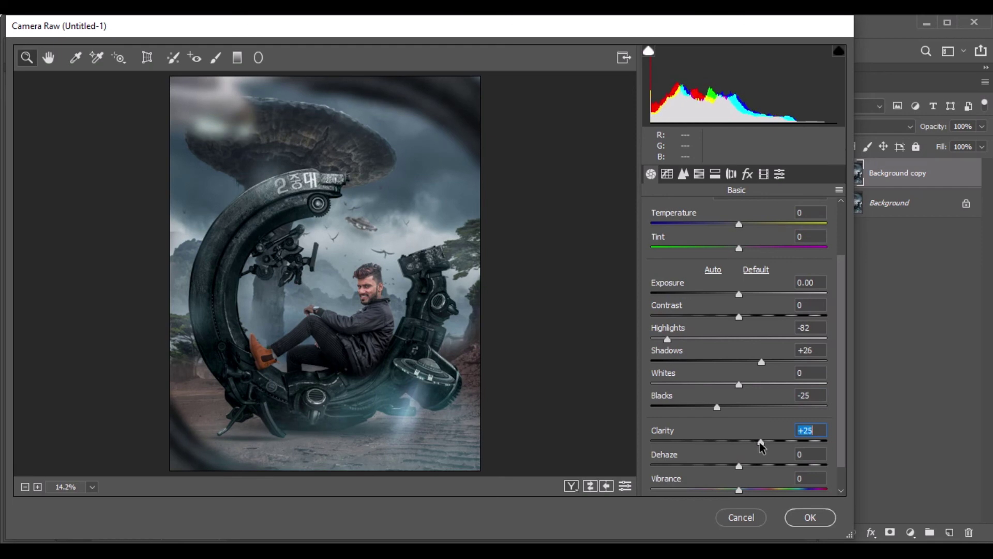
# Reduce the Oranges to saturation -18 and luminance -28 in the HSL adjustments and apply the Camera Raw filter.
pyautogui.click(699, 174)
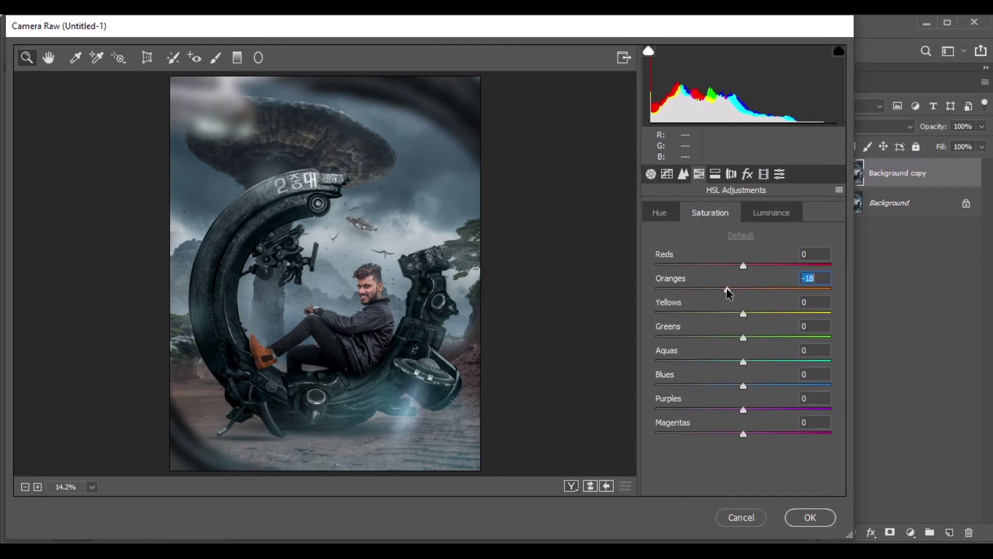
pyautogui.click(769, 214)
pyautogui.moveTo(744, 289); pyautogui.dragTo(734, 298)
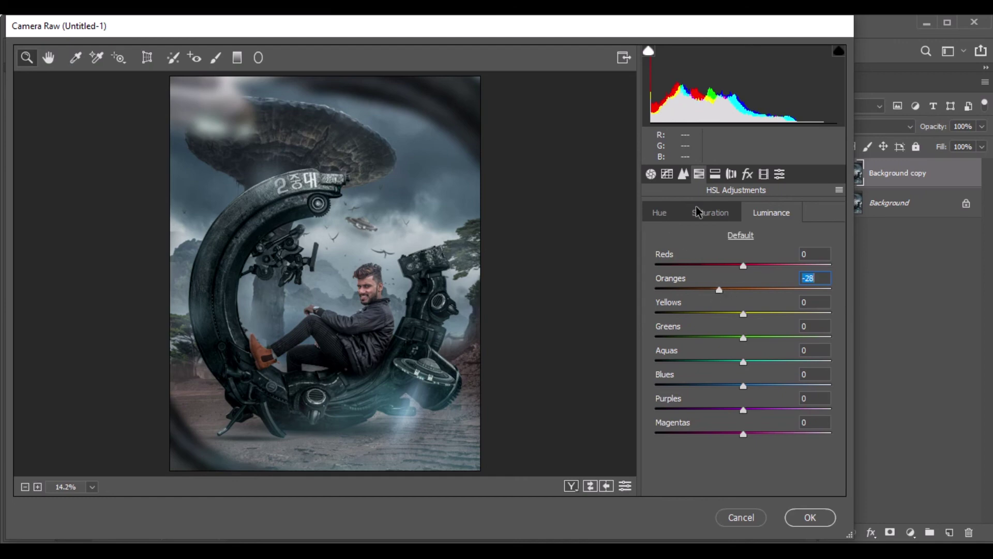
pyautogui.click(807, 516)
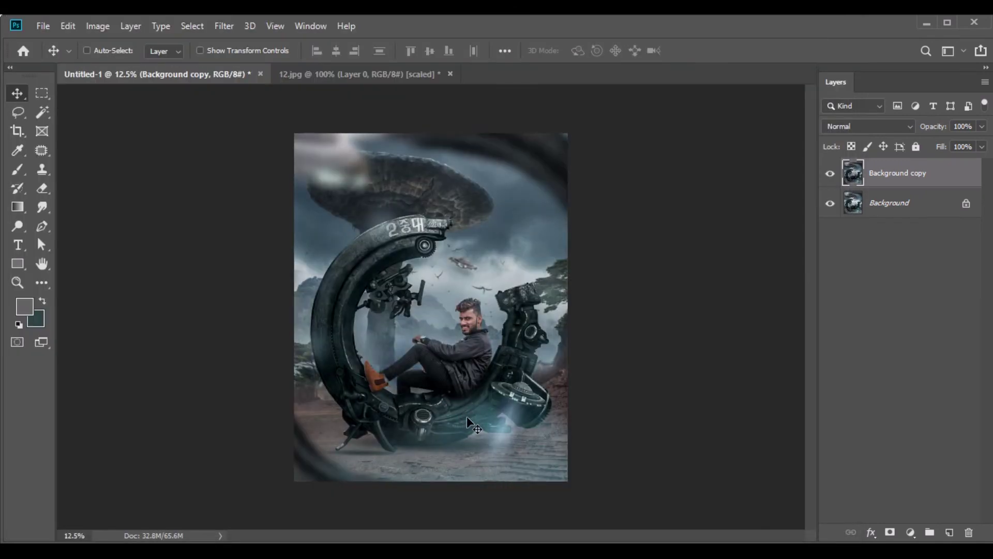
# Add a Brightness/Contrast adjustment layer with brightness -150 and contrast 60.
pyautogui.click(908, 531)
pyautogui.click(925, 311)
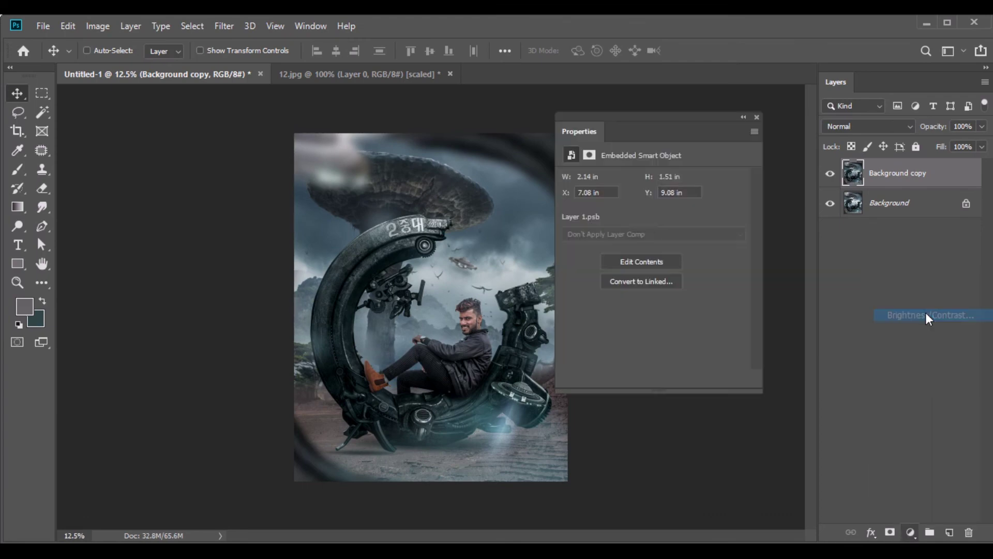
pyautogui.moveTo(653, 216); pyautogui.dragTo(565, 220)
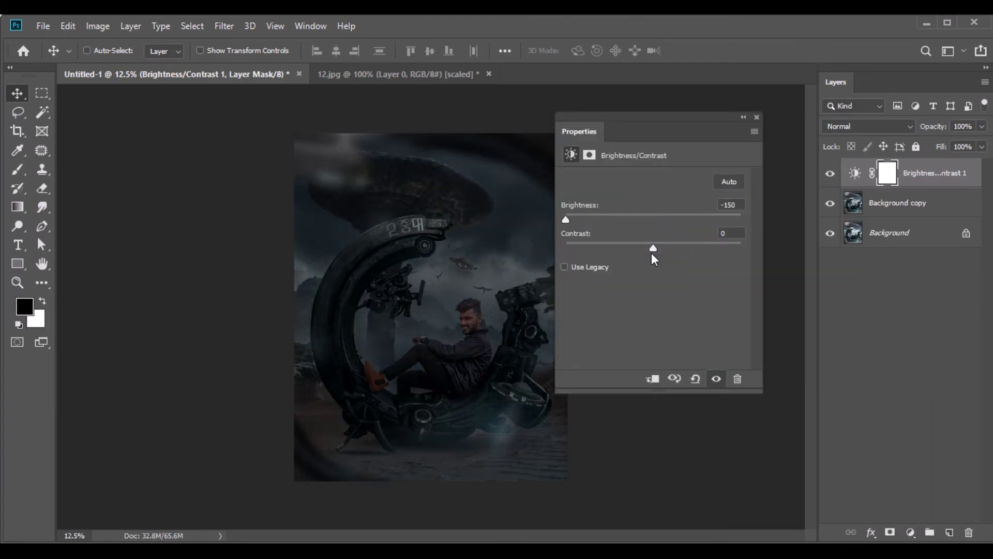
pyautogui.moveTo(679, 245); pyautogui.dragTo(725, 245)
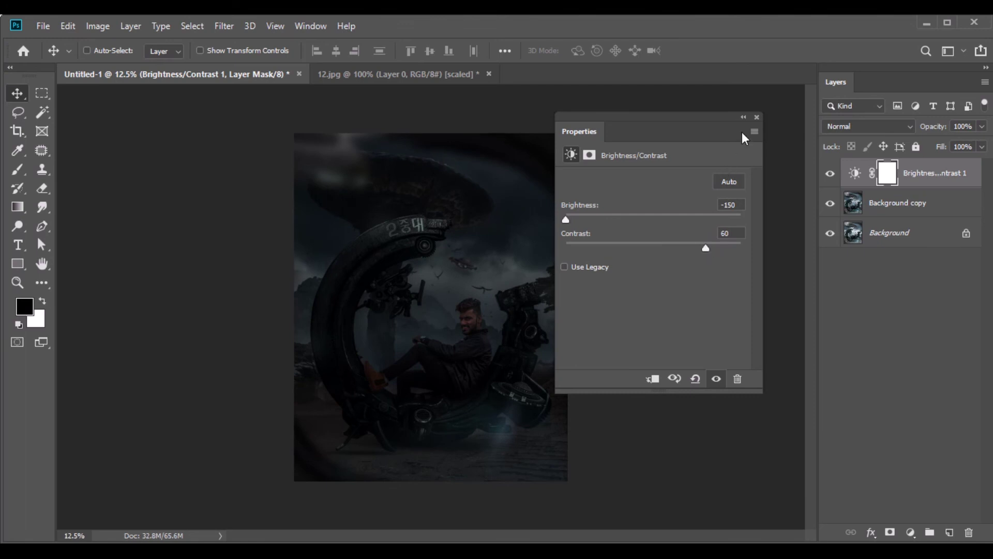
pyautogui.click(756, 117)
# Paint black on the Brightness/Contrast mask over the image's centre with a 3100 px brush at 40% opacity, leaving a vignette, and compare before and after.
pyautogui.click(12, 168)
pyautogui.click(301, 54)
pyautogui.press(']')
pyautogui.press(']')
pyautogui.press(']')
pyautogui.press(']')
pyautogui.press(']')
pyautogui.press(']')
pyautogui.press(']')
pyautogui.press(']')
pyautogui.press(']')
pyautogui.press(']')
pyautogui.press(']')
pyautogui.press(']')
pyautogui.press(']')
pyautogui.moveTo(394, 230)
pyautogui.mouseDown()
pyautogui.moveTo(436, 274)
pyautogui.moveTo(421, 240)
pyautogui.mouseUp()
pyautogui.moveTo(427, 367)
pyautogui.mouseDown()
pyautogui.moveTo(447, 274)
pyautogui.moveTo(416, 245)
pyautogui.moveTo(430, 397)
pyautogui.moveTo(439, 341)
pyautogui.moveTo(428, 328)
pyautogui.moveTo(442, 344)
pyautogui.moveTo(418, 269)
pyautogui.moveTo(399, 252)
pyautogui.moveTo(397, 329)
pyautogui.moveTo(460, 394)
pyautogui.moveTo(467, 249)
pyautogui.moveTo(440, 313)
pyautogui.moveTo(384, 303)
pyautogui.moveTo(413, 363)
pyautogui.moveTo(451, 341)
pyautogui.moveTo(431, 357)
pyautogui.mouseUp()
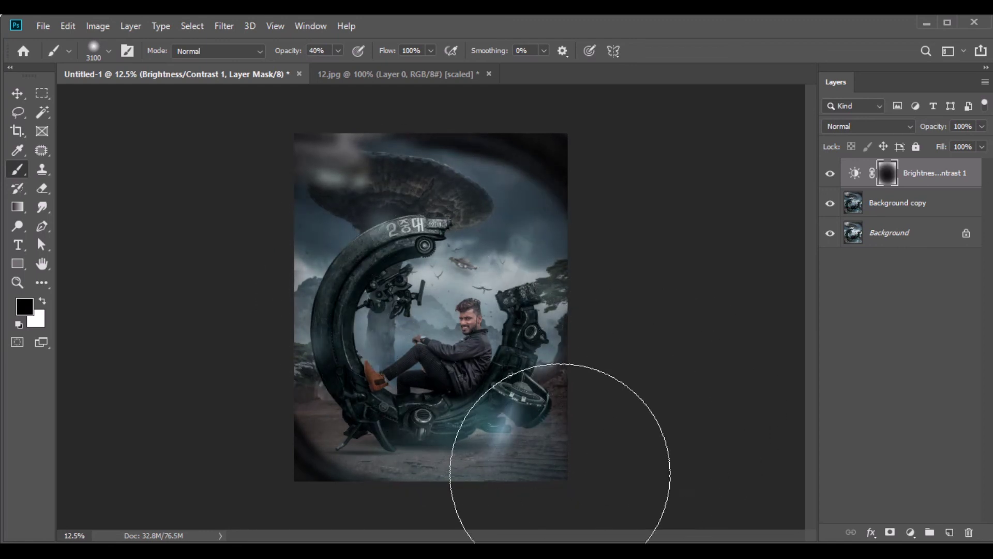
pyautogui.click(17, 93)
pyautogui.click(830, 173)
pyautogui.click(830, 173)
# Add a Color Balance adjustment layer and shift the midtones toward cyan.
pyautogui.click(912, 531)
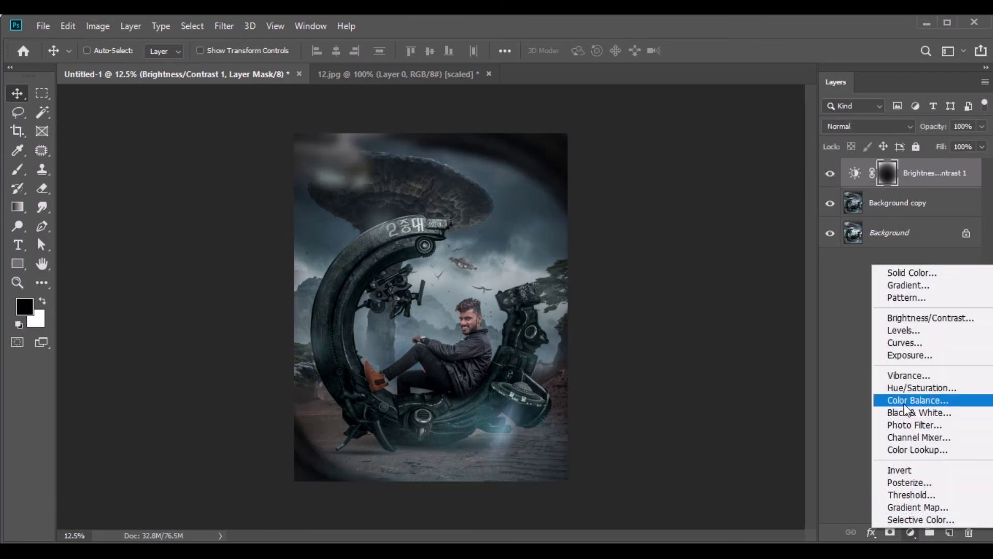
pyautogui.click(905, 401)
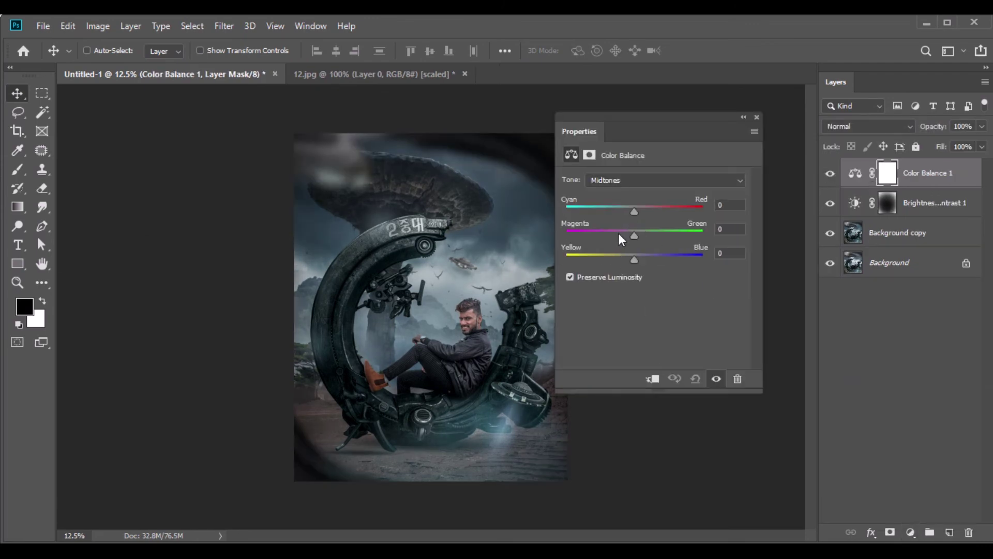
pyautogui.moveTo(619, 210); pyautogui.dragTo(638, 238)
pyautogui.click(756, 117)
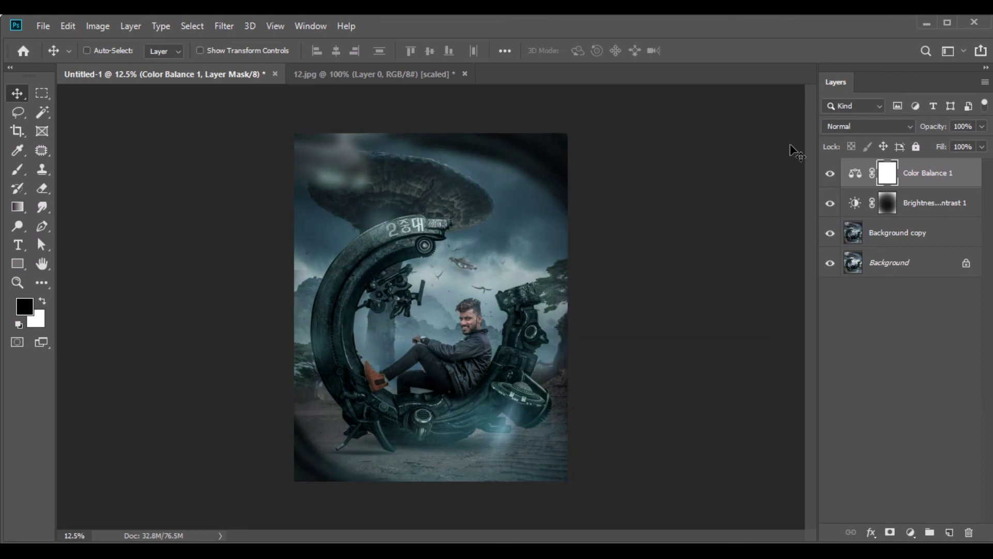
# Add a Color Lookup adjustment layer using the Orange and Teal 16 3D LUT and set its fill to 30%.
pyautogui.click(911, 532)
pyautogui.click(919, 451)
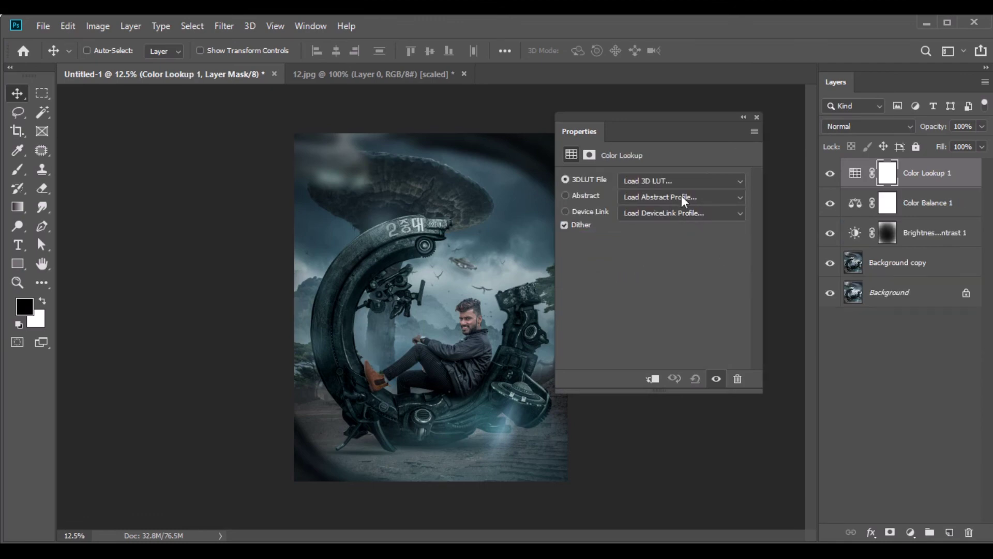
pyautogui.click(670, 182)
pyautogui.click(696, 64)
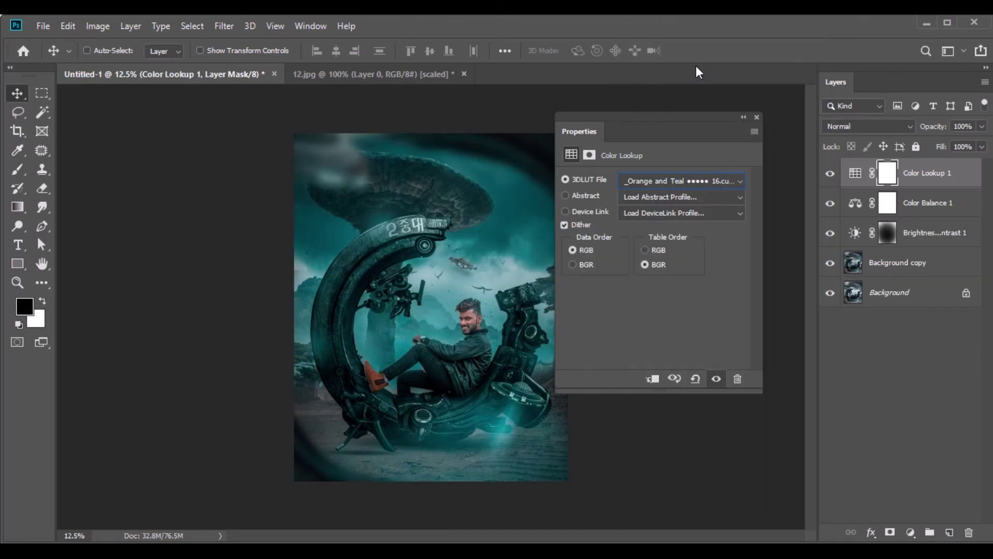
pyautogui.click(756, 116)
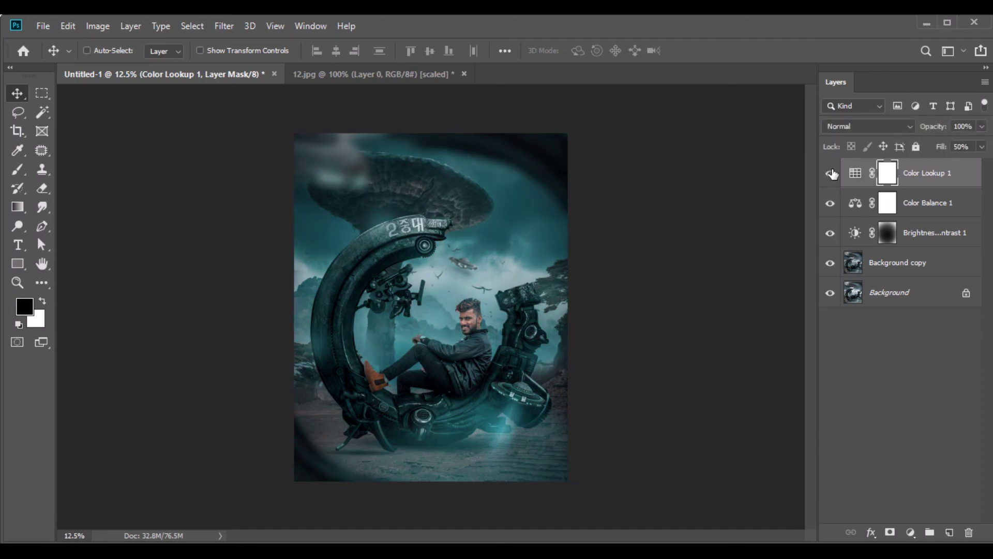
pyautogui.click(920, 181)
pyautogui.click(954, 143)
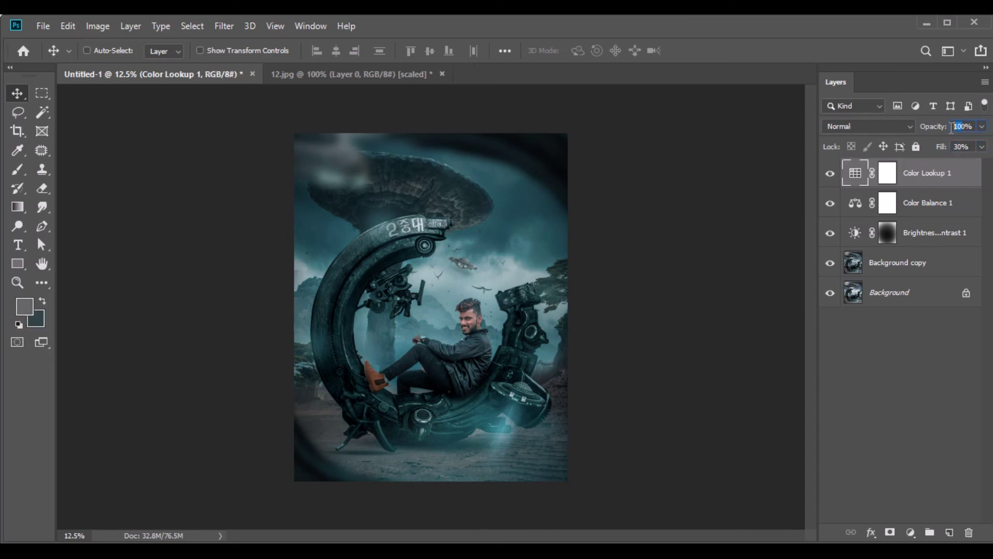
# Set the Color Lookup layer's opacity to 70% and merge all visible layers into the background.
pyautogui.write('70')
pyautogui.press('Return')
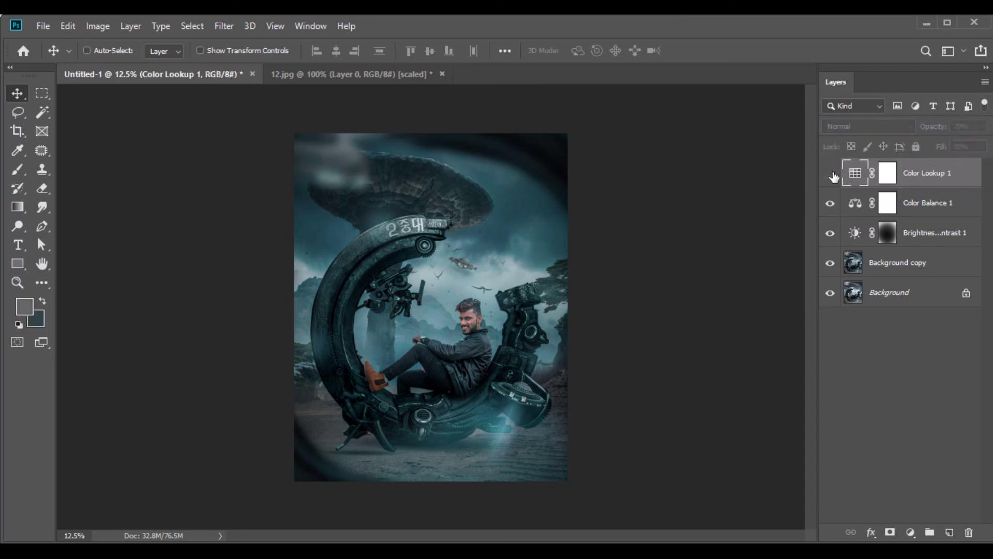
pyautogui.rightClick(909, 178)
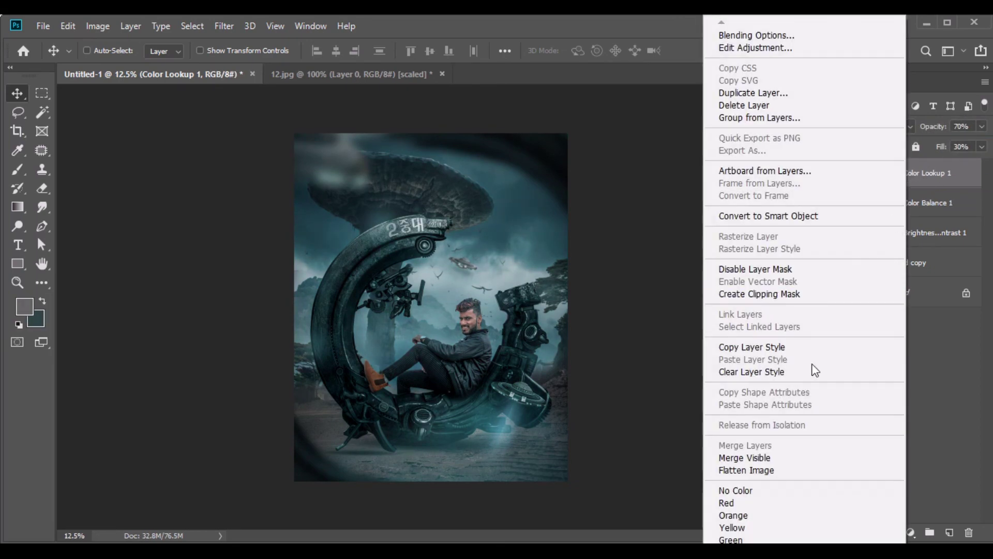
pyautogui.click(778, 456)
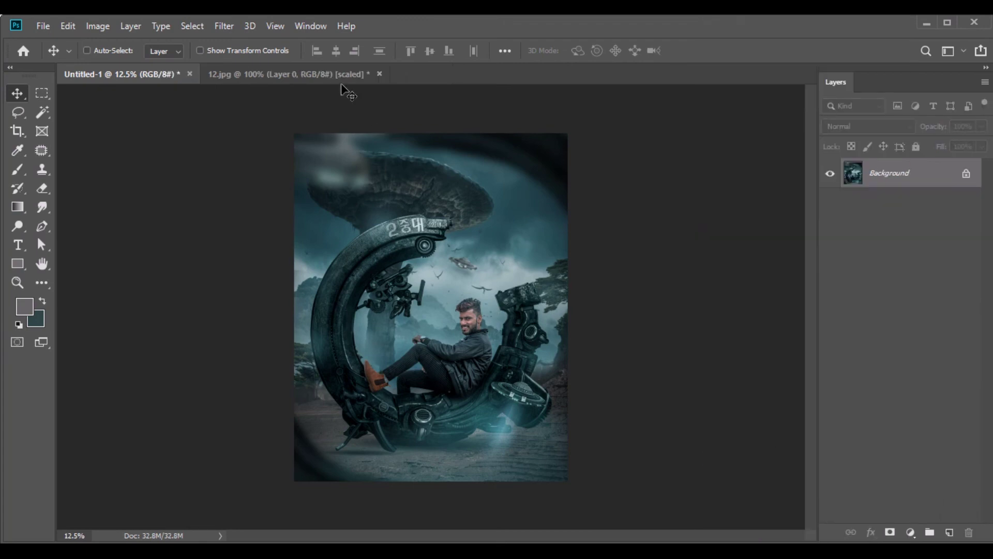
# Close the 12.jpg document, leaving only the composite open.
pyautogui.click(379, 73)
pyautogui.click(474, 226)
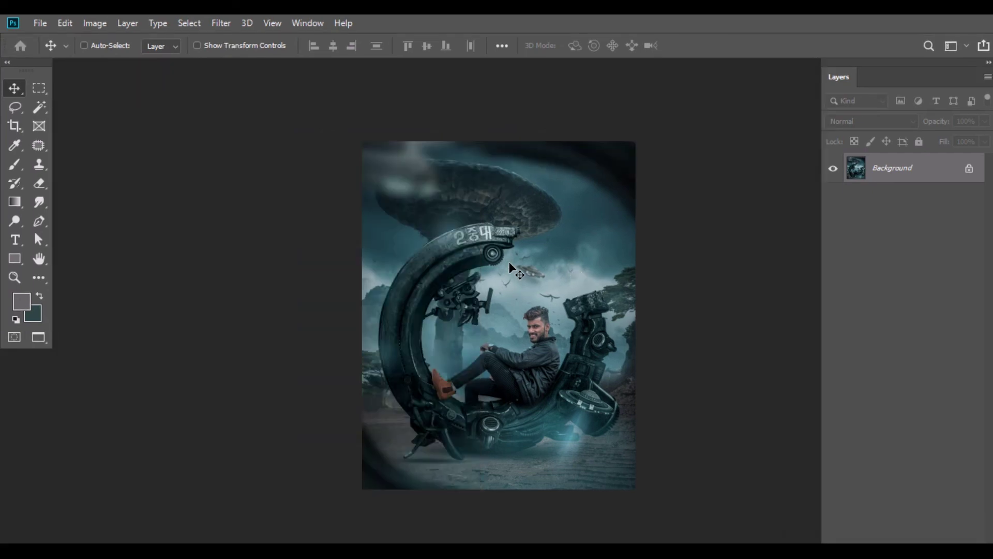
# Examine the finished composite in full-screen mode, enlarged around the seated man and the robotic ring.
pyautogui.press('f')
pyautogui.press('f')
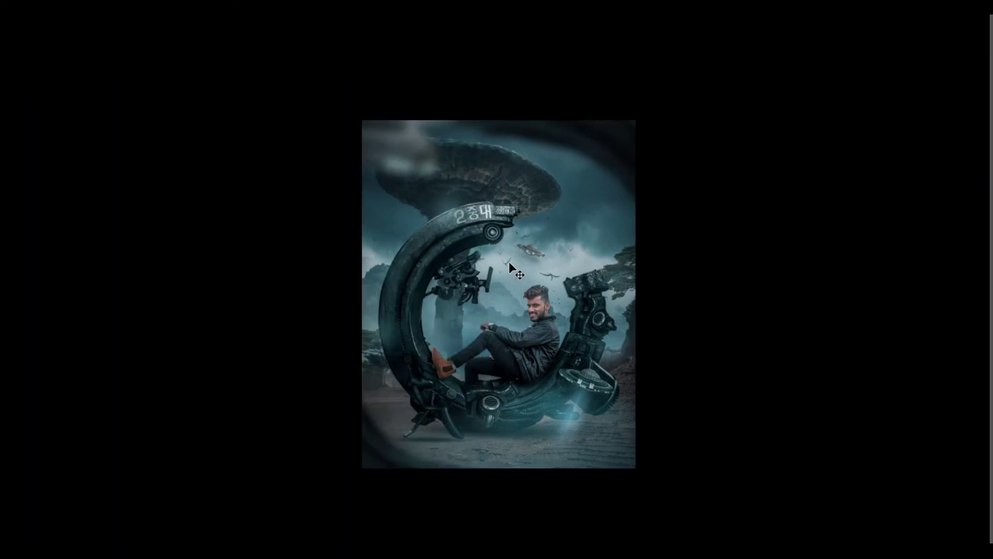
pyautogui.hotkey('ctrl', '+')
pyautogui.scroll(-1, 509, 261)
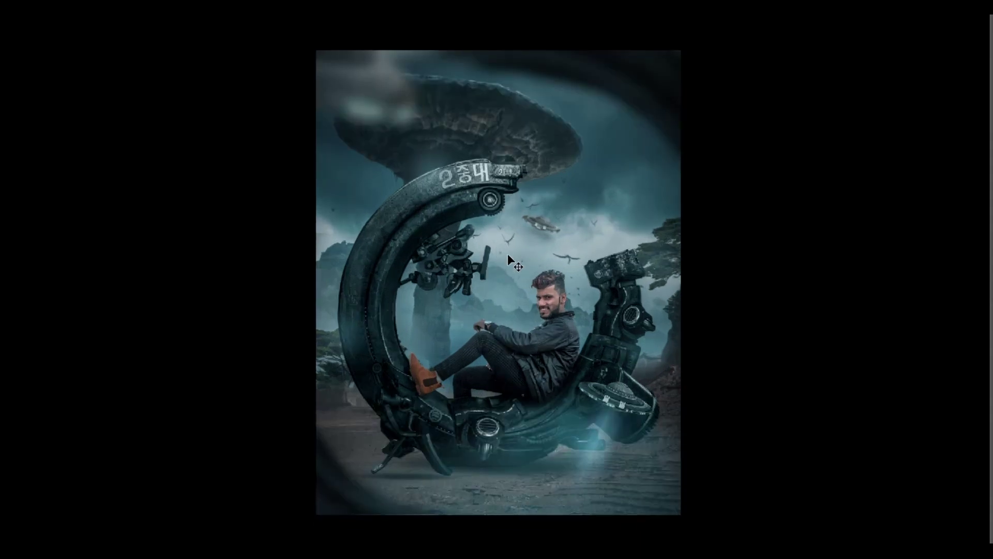
pyautogui.hotkey('ctrl', '+')
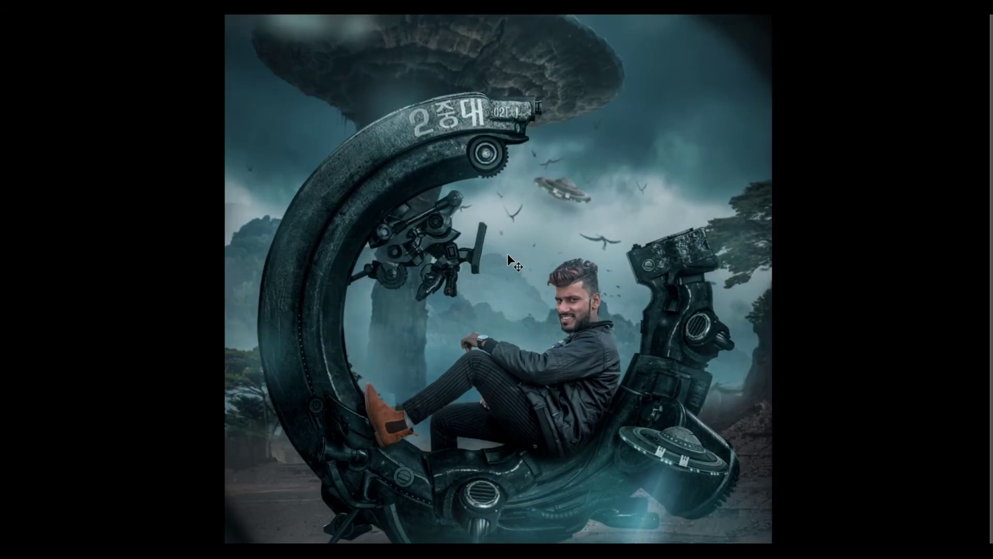
pyautogui.scroll(-1, 509, 261)
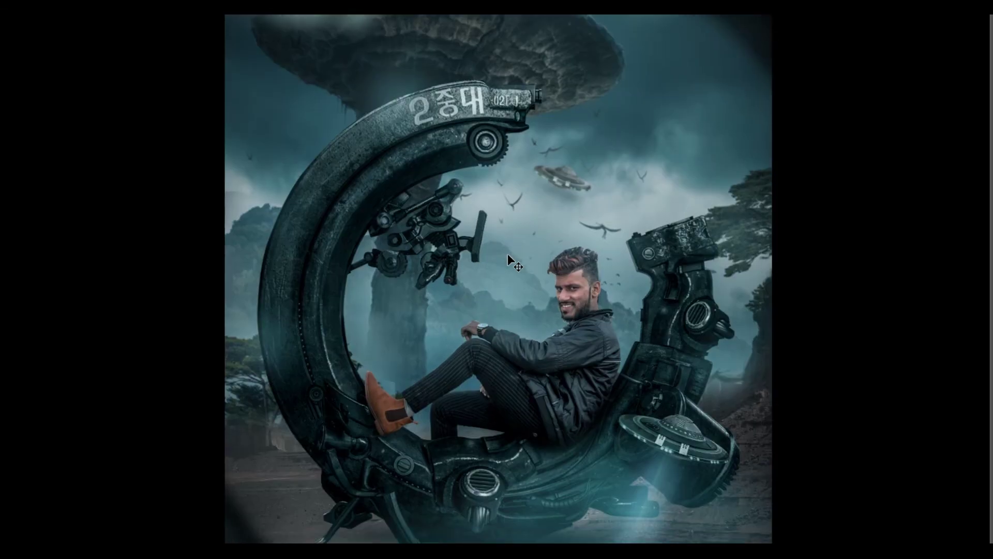